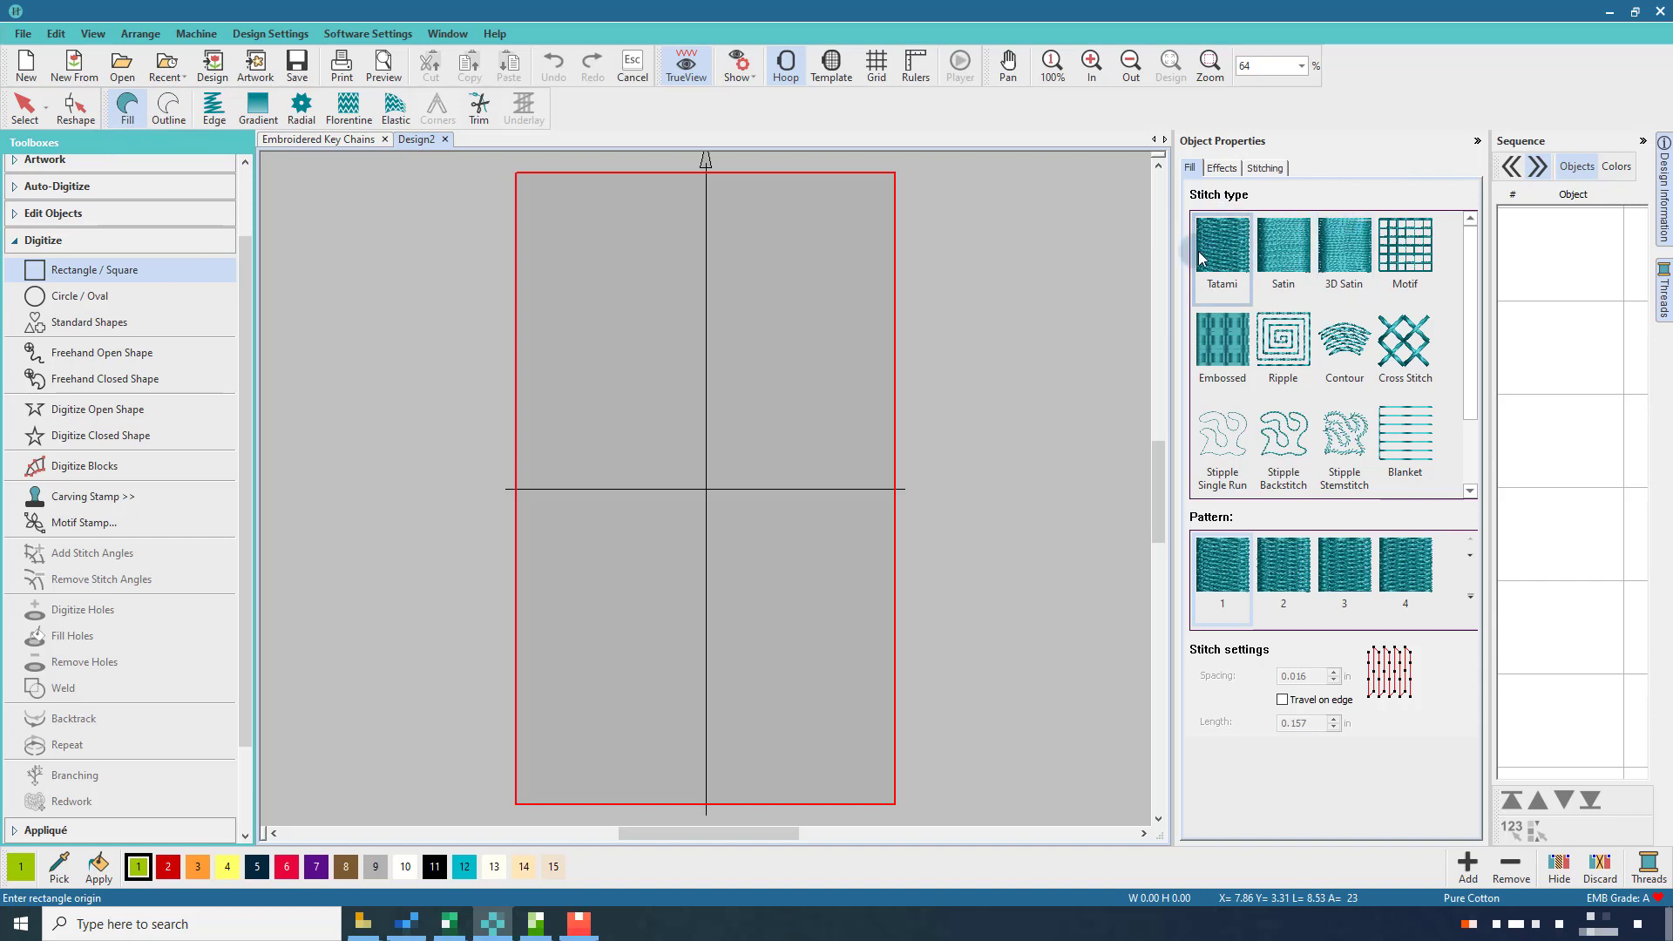
Draw a Tatami-filled rectangle about 1.97 in wide and 2.20 in tall in the upper middle of the hoop
left_click(640, 279)
left_click(745, 390)
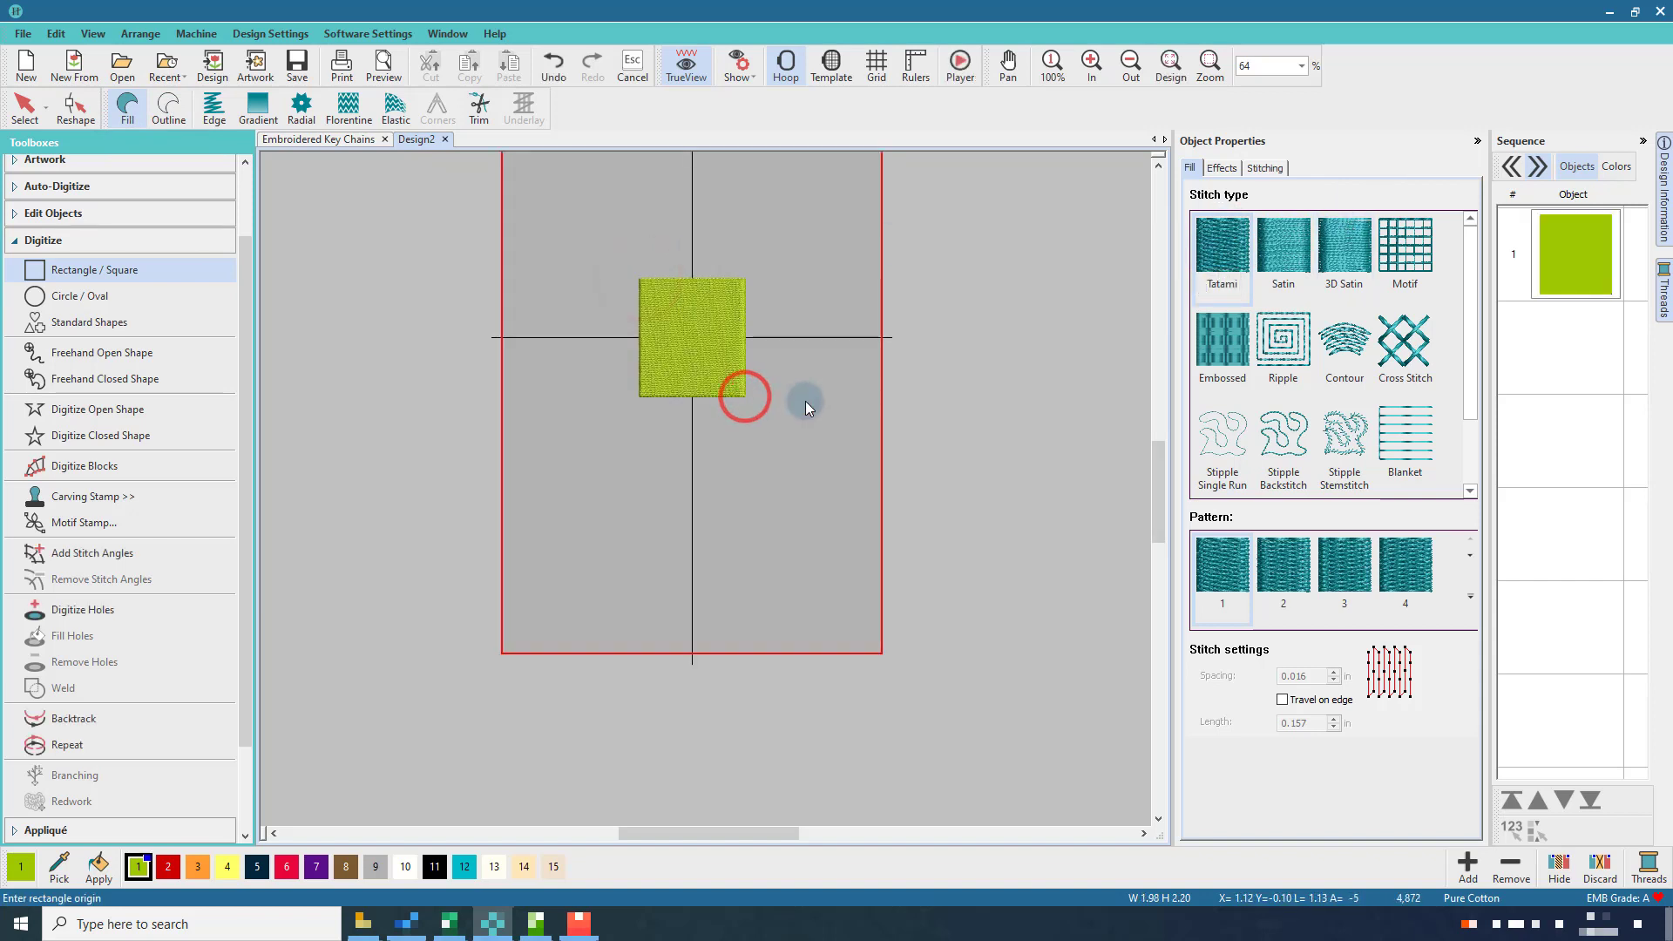
Set the hoop position to Manual in the embroidery settings
left_click(789, 68)
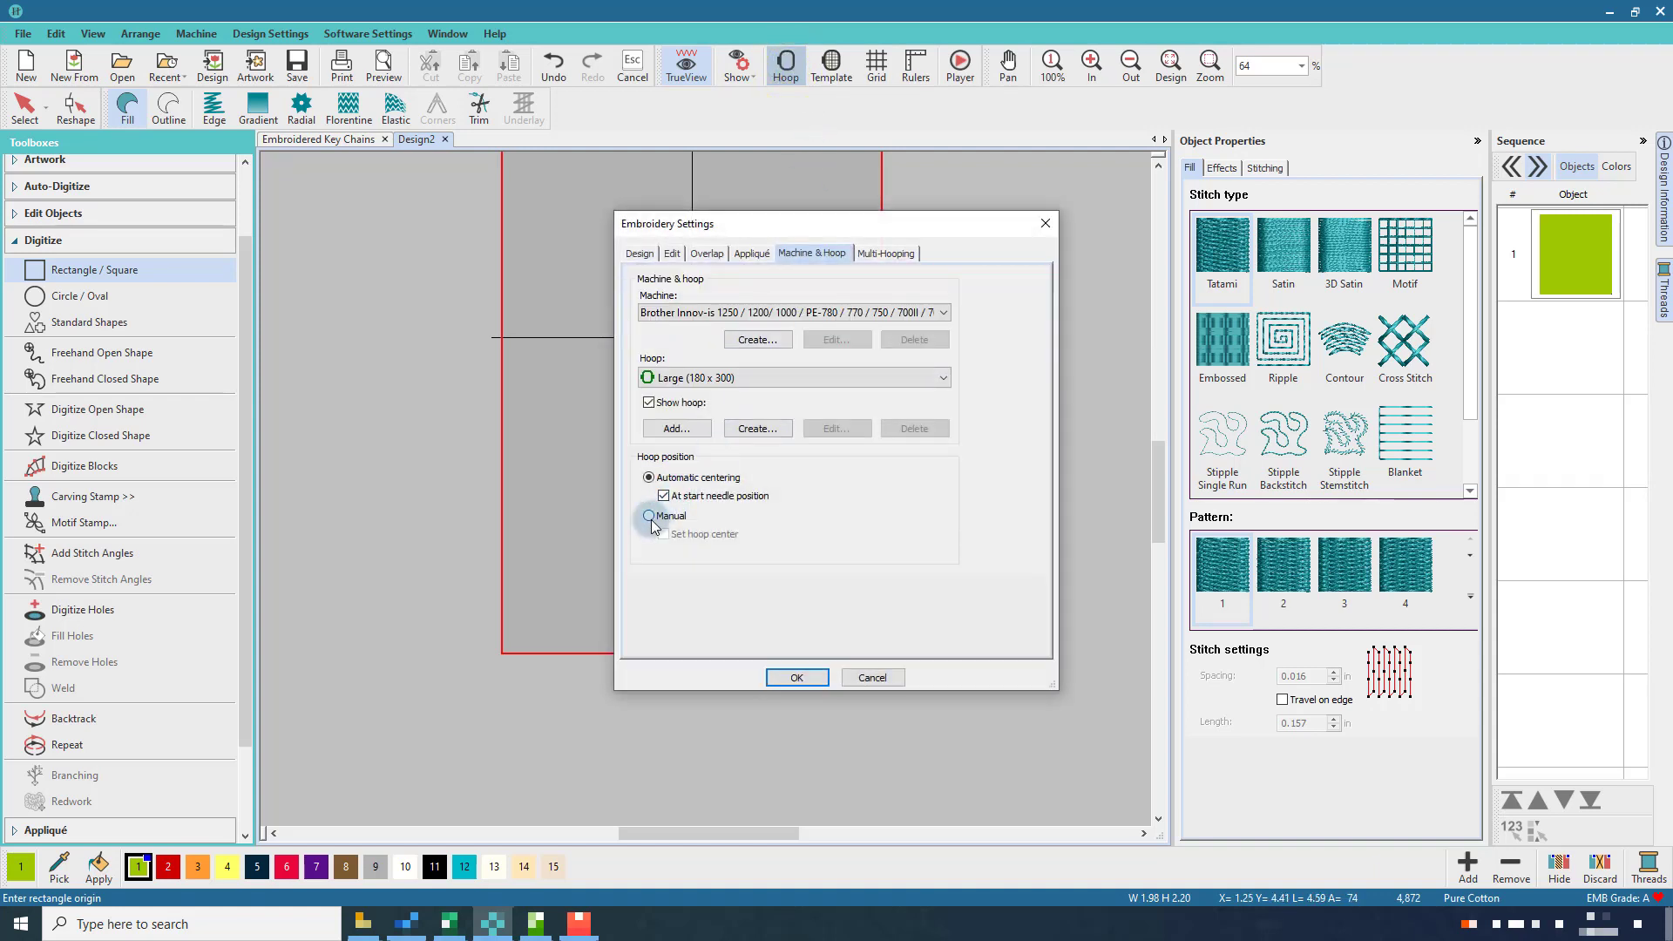
left_click(649, 516)
left_click(789, 677)
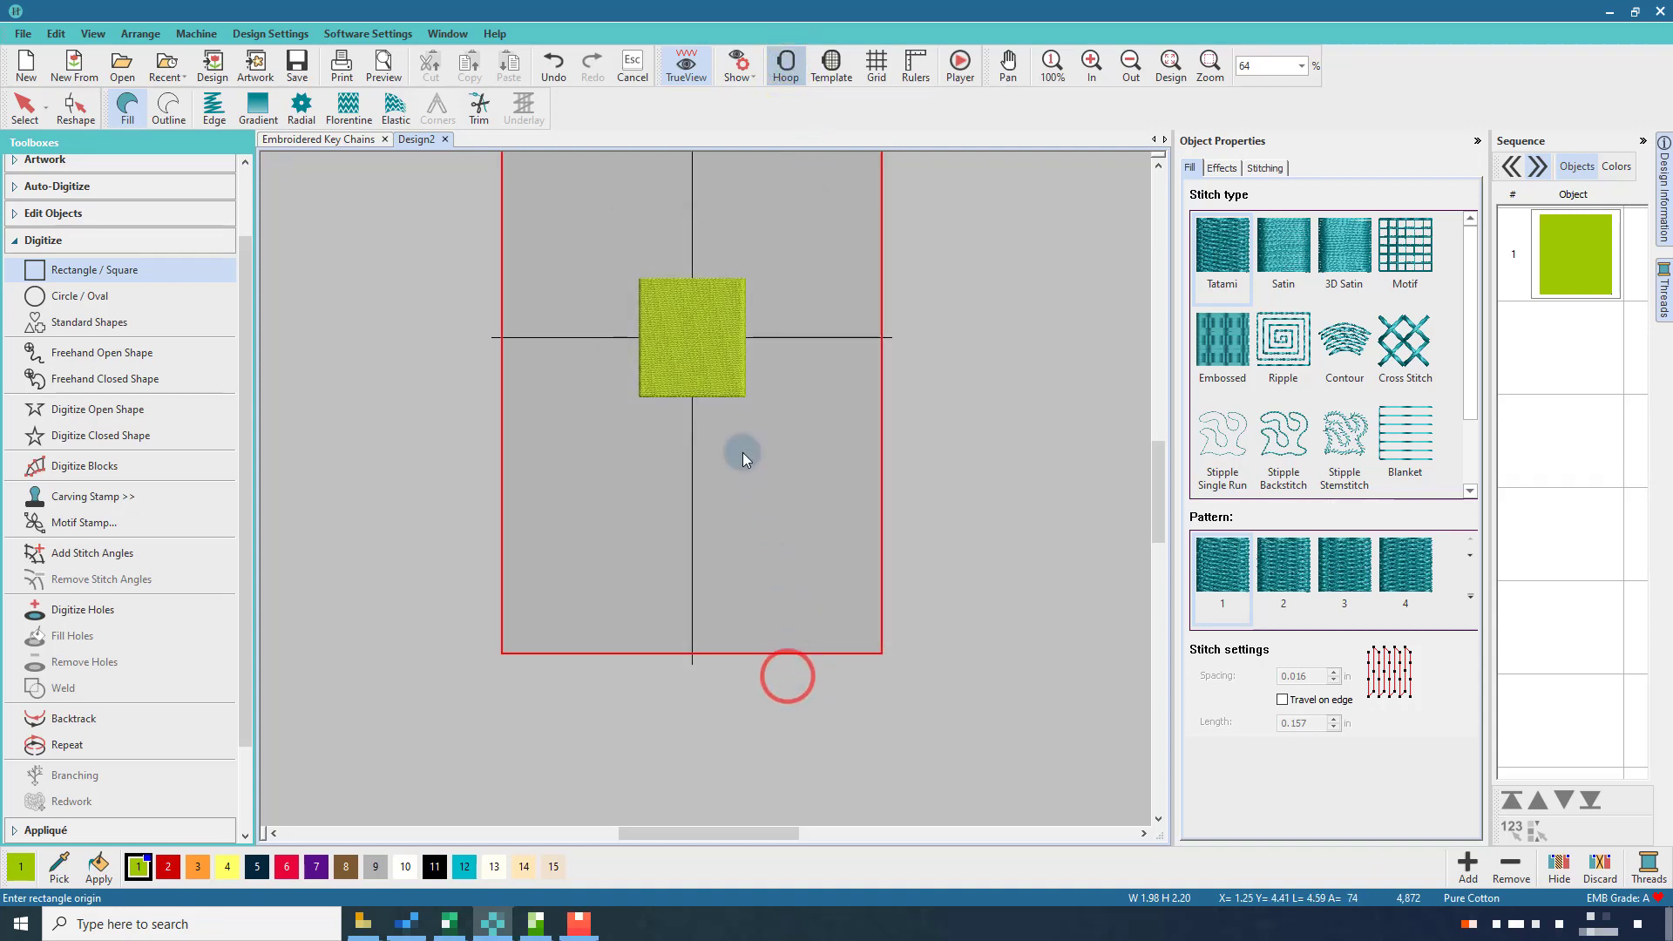
Resize the green rectangle to 0.9 in wide and 6 in high
scroll(791, 377, "up", 1)
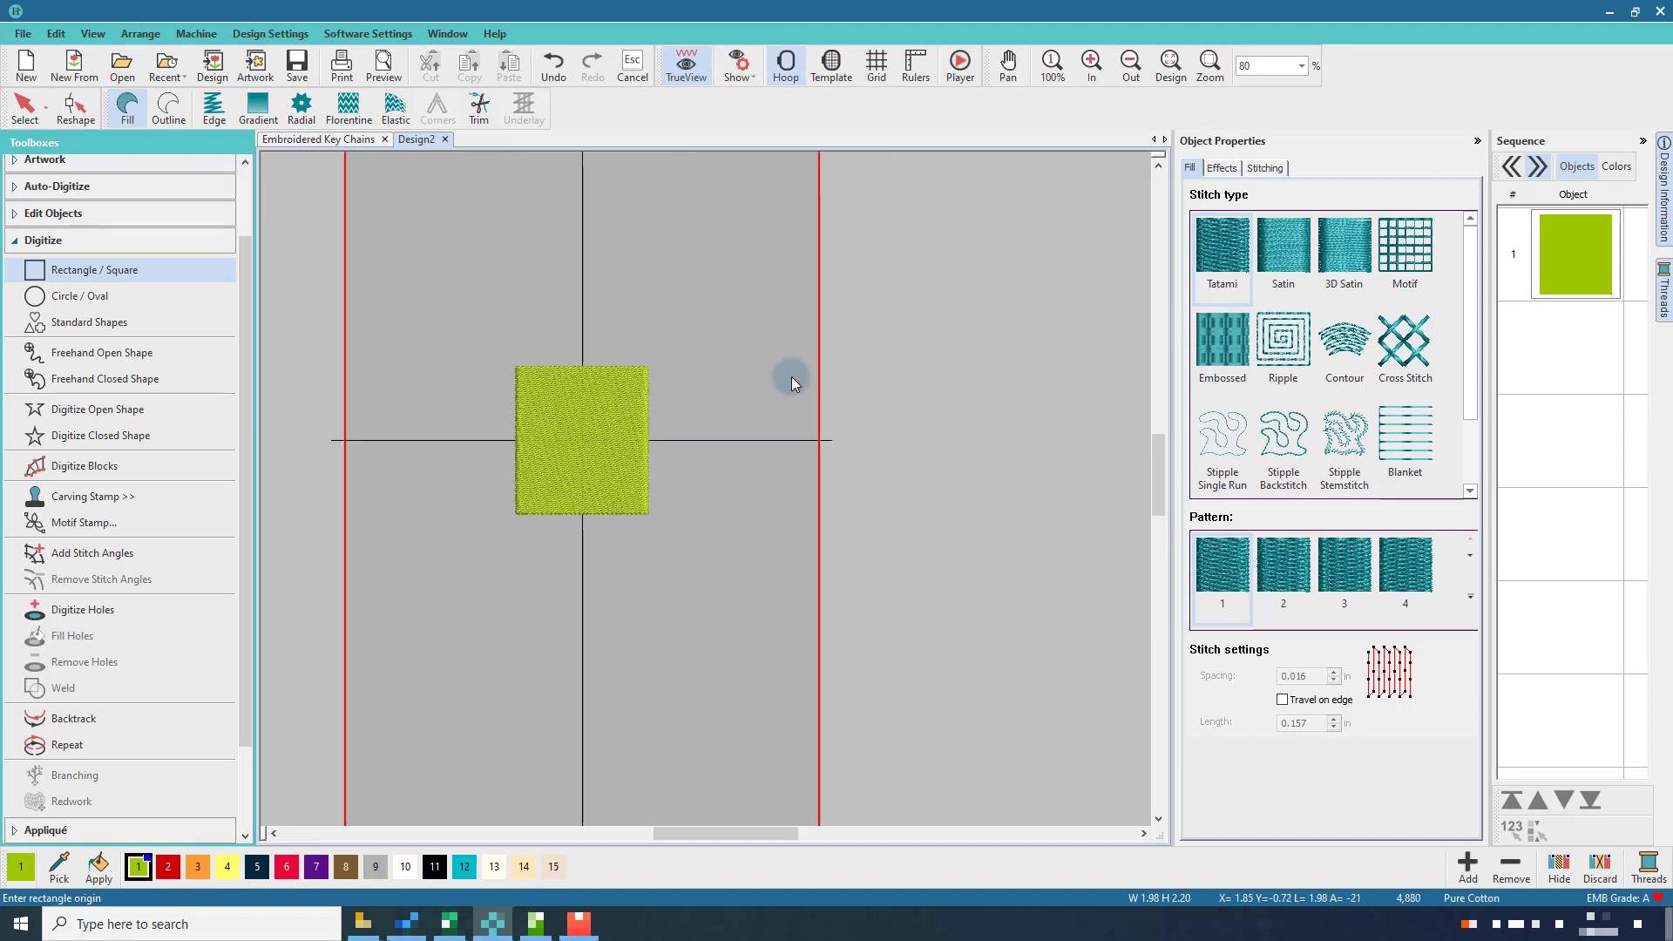
left_click_drag(1162, 474, 1157, 468)
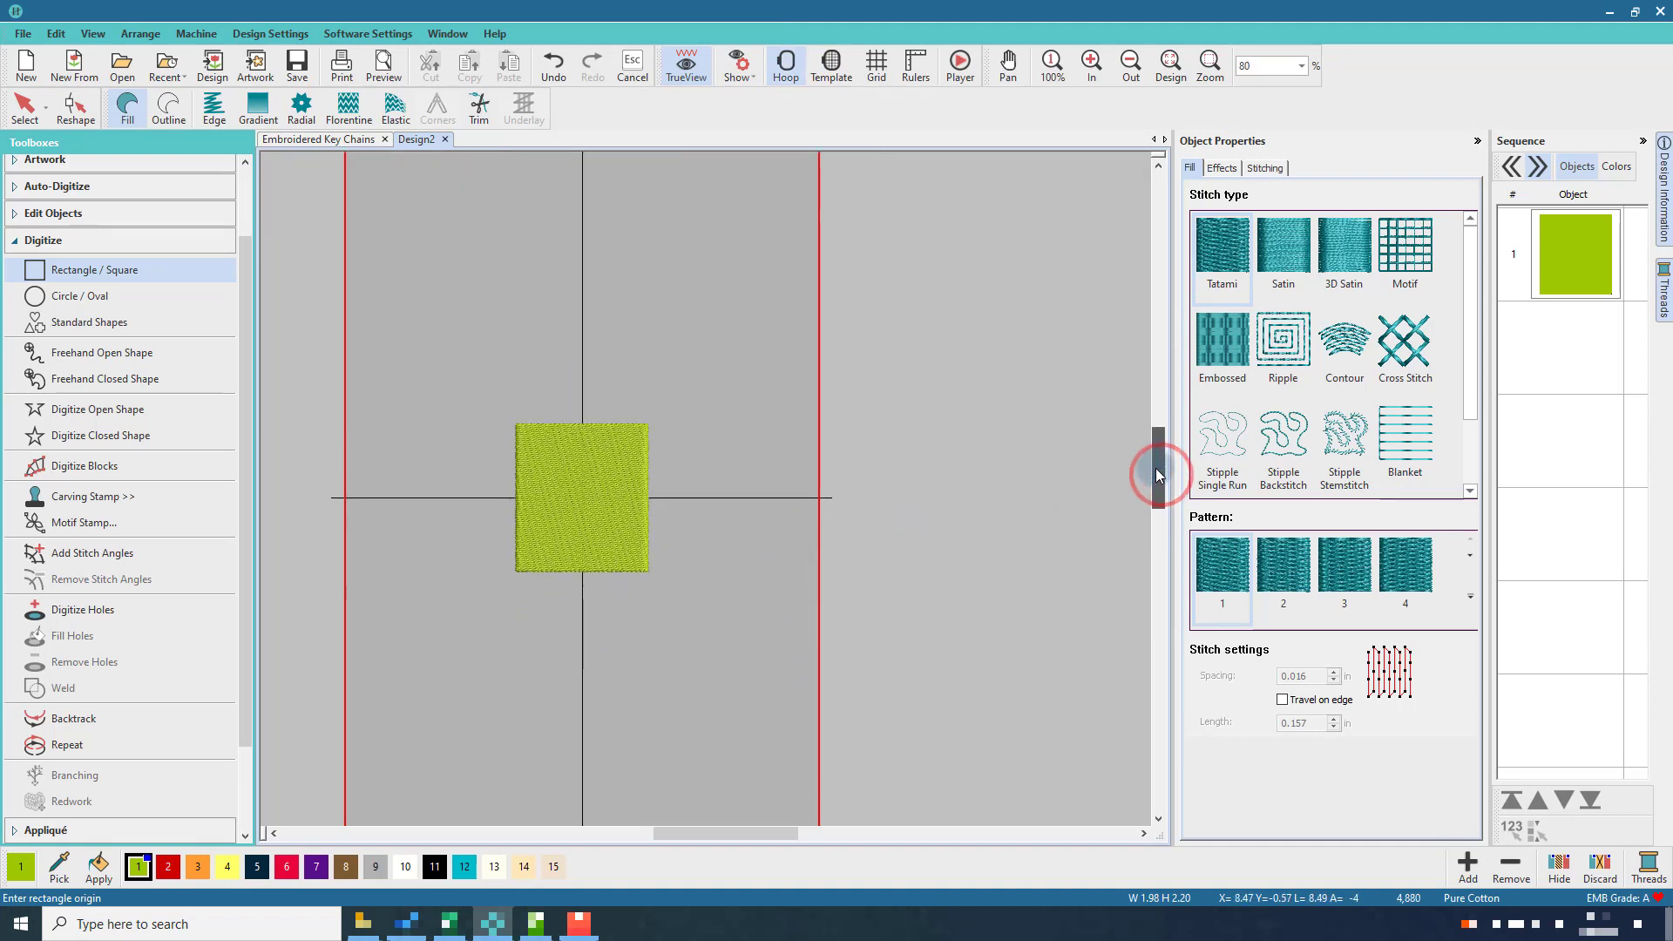
left_click(564, 488)
key("Escape")
left_click(19, 110)
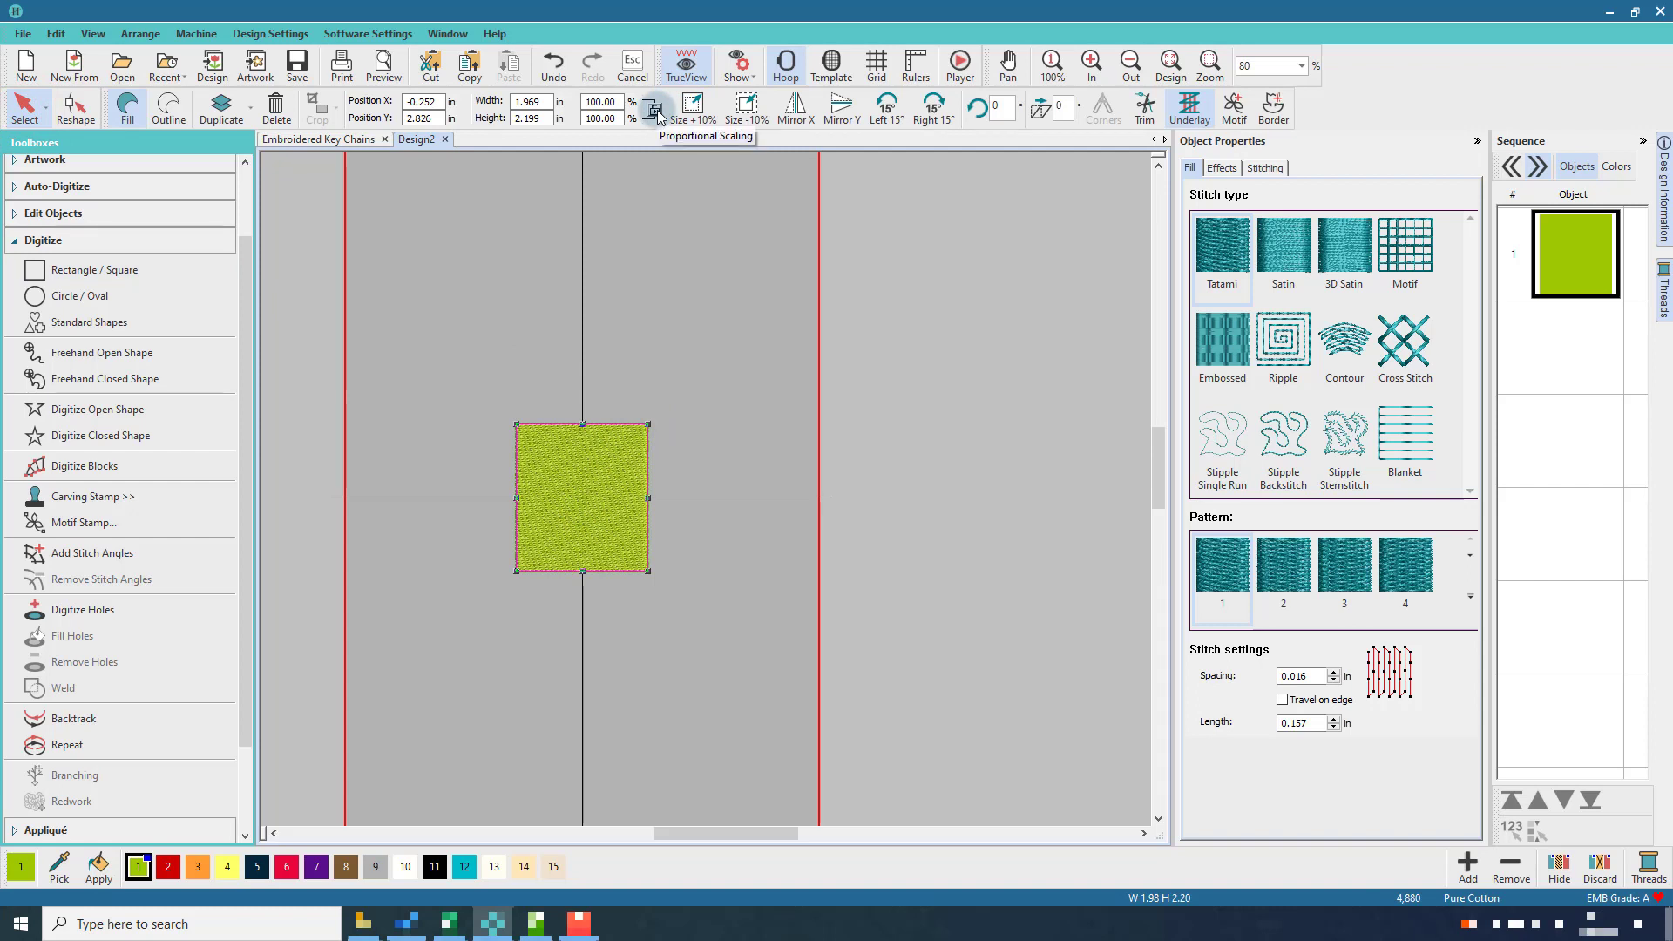
left_click(541, 103)
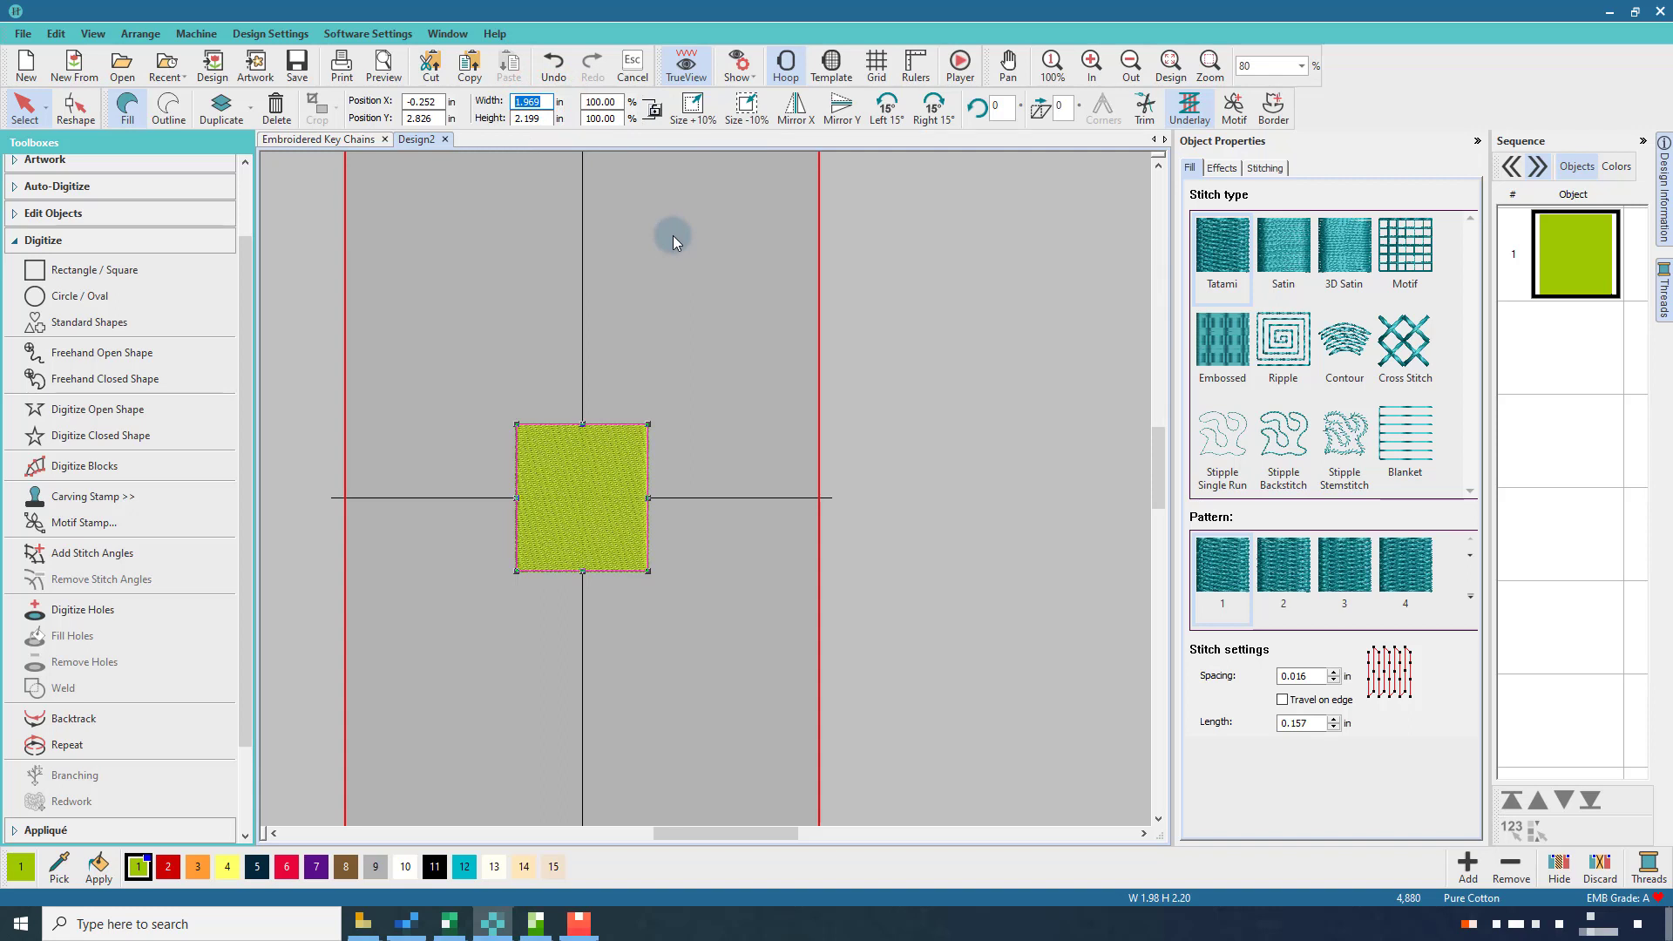
type("0.9")
key("Tab")
type("6")
key("Tab")
key("Return")
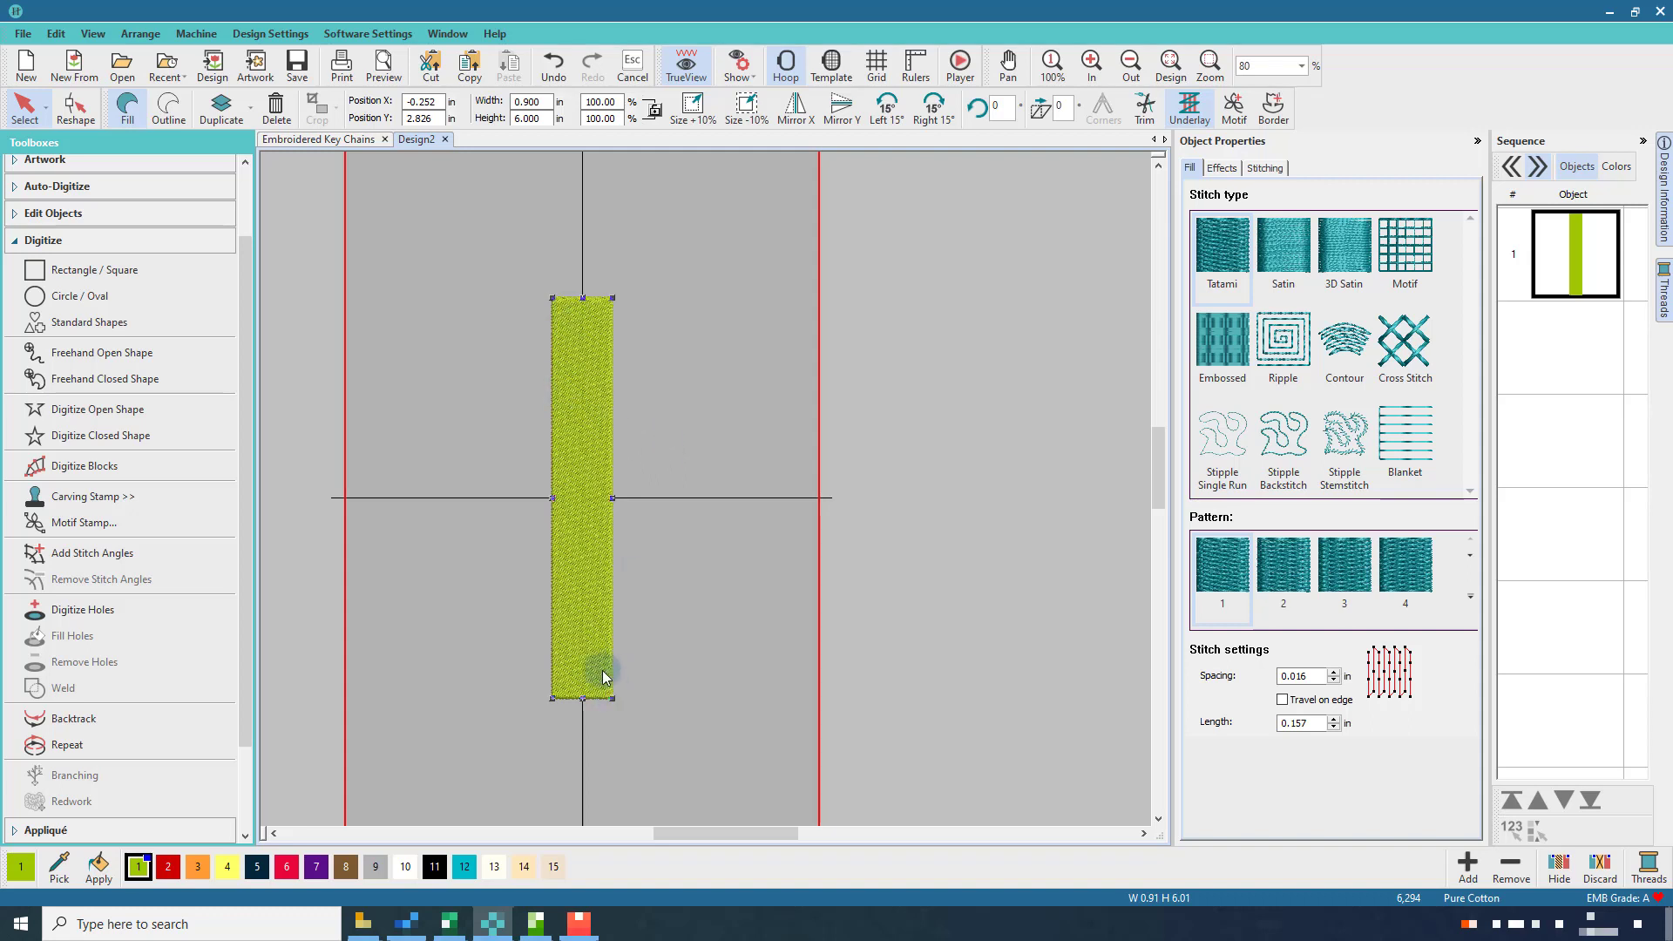
Change the rectangle's fill to Stipple Single Run with a loop spacing of 0.147 in and a chord gap of 0.01 in
left_click(585, 600)
left_click(698, 566)
left_click(592, 555)
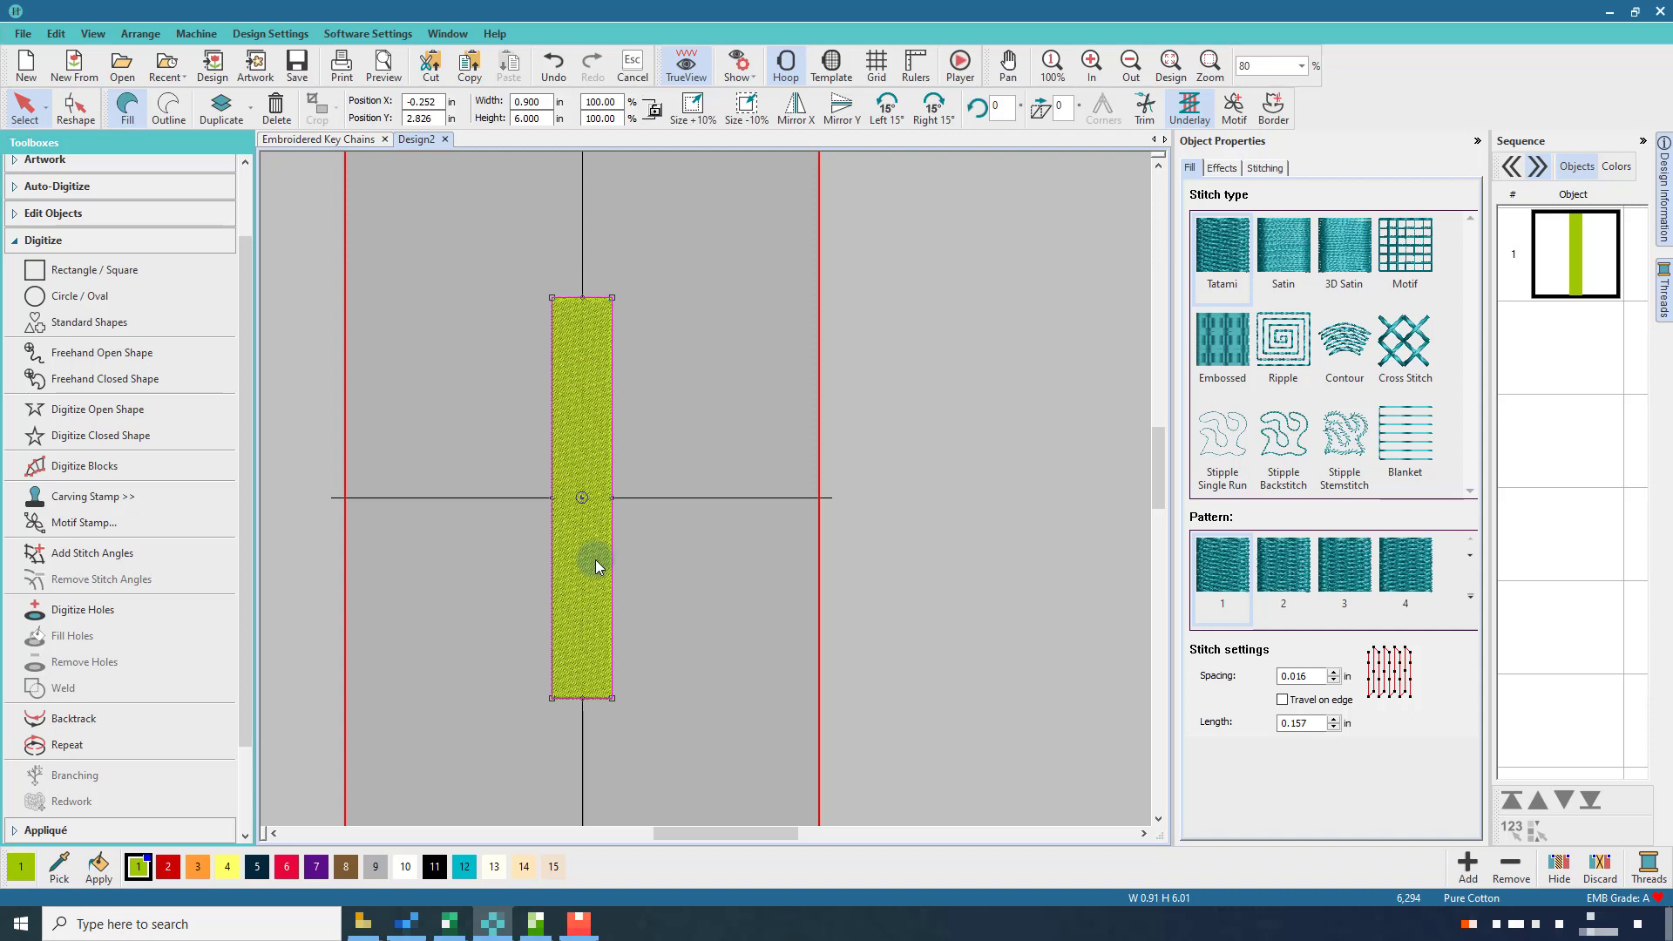
left_click(1236, 447)
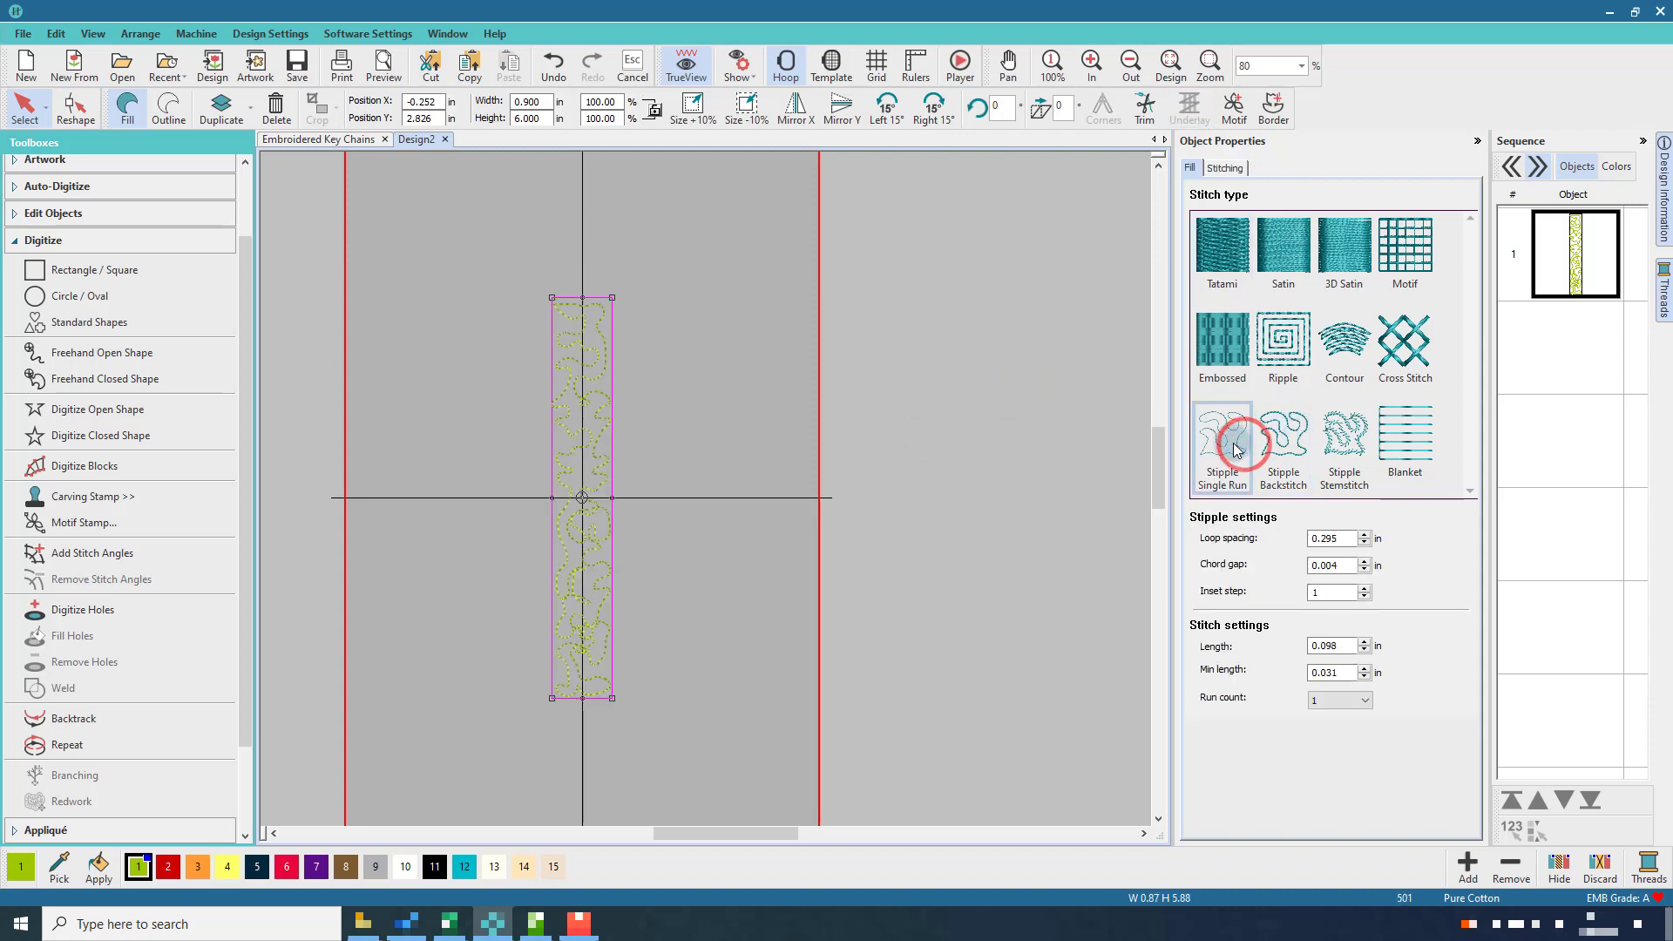
double_click(1325, 538)
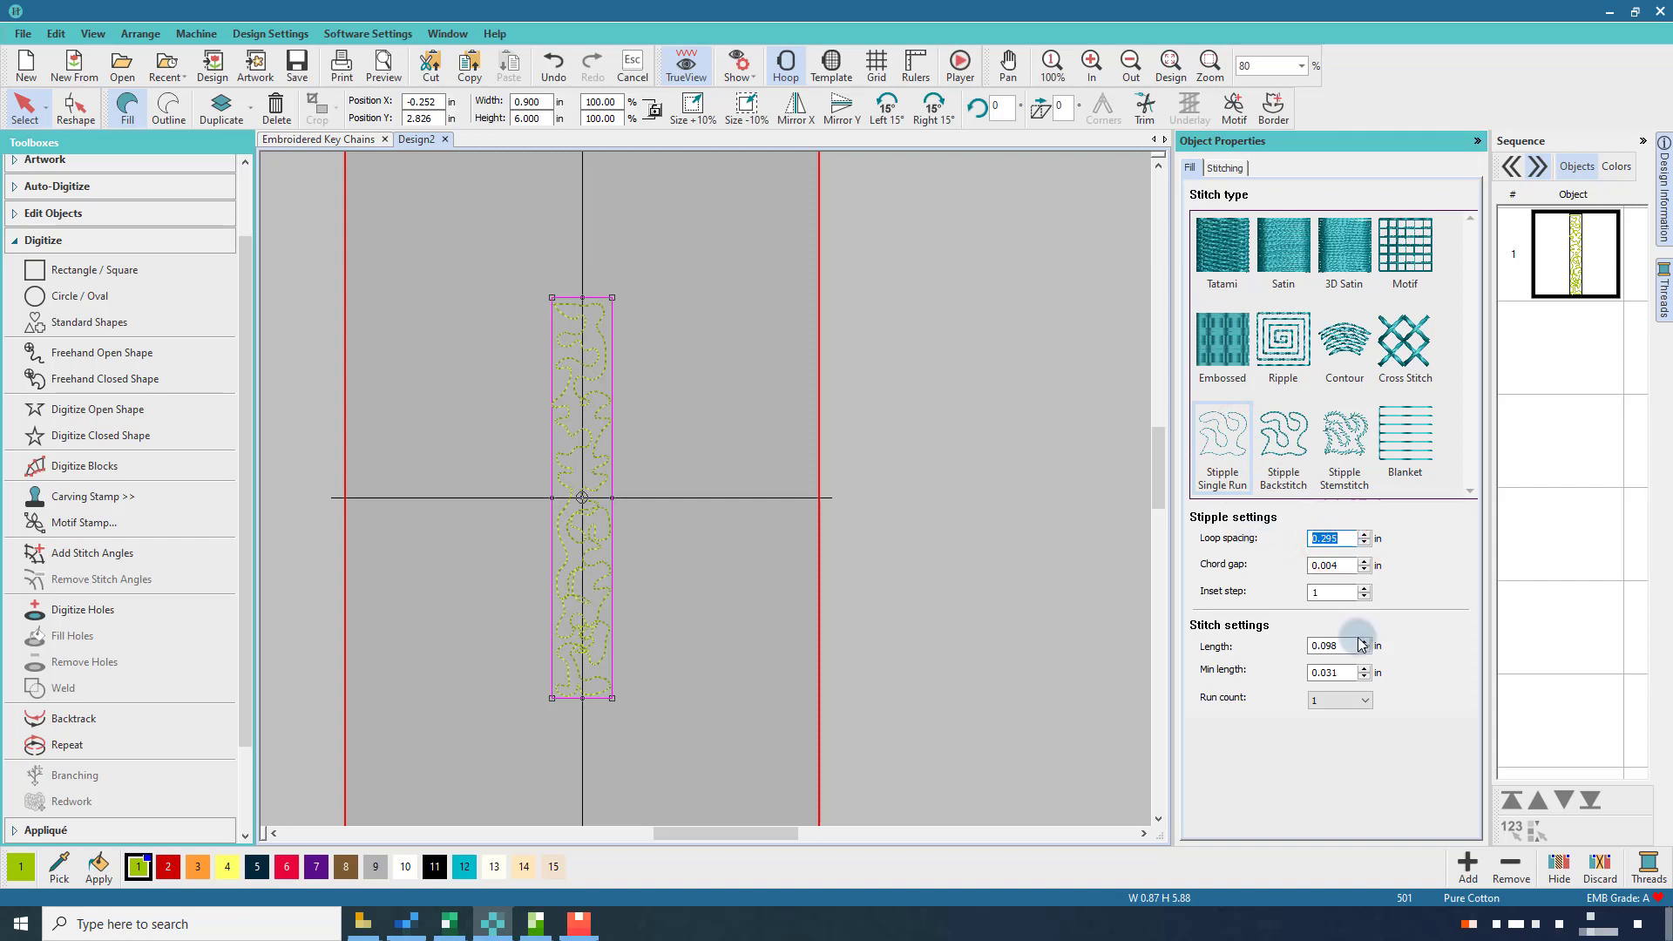
type("0.147")
key("Return")
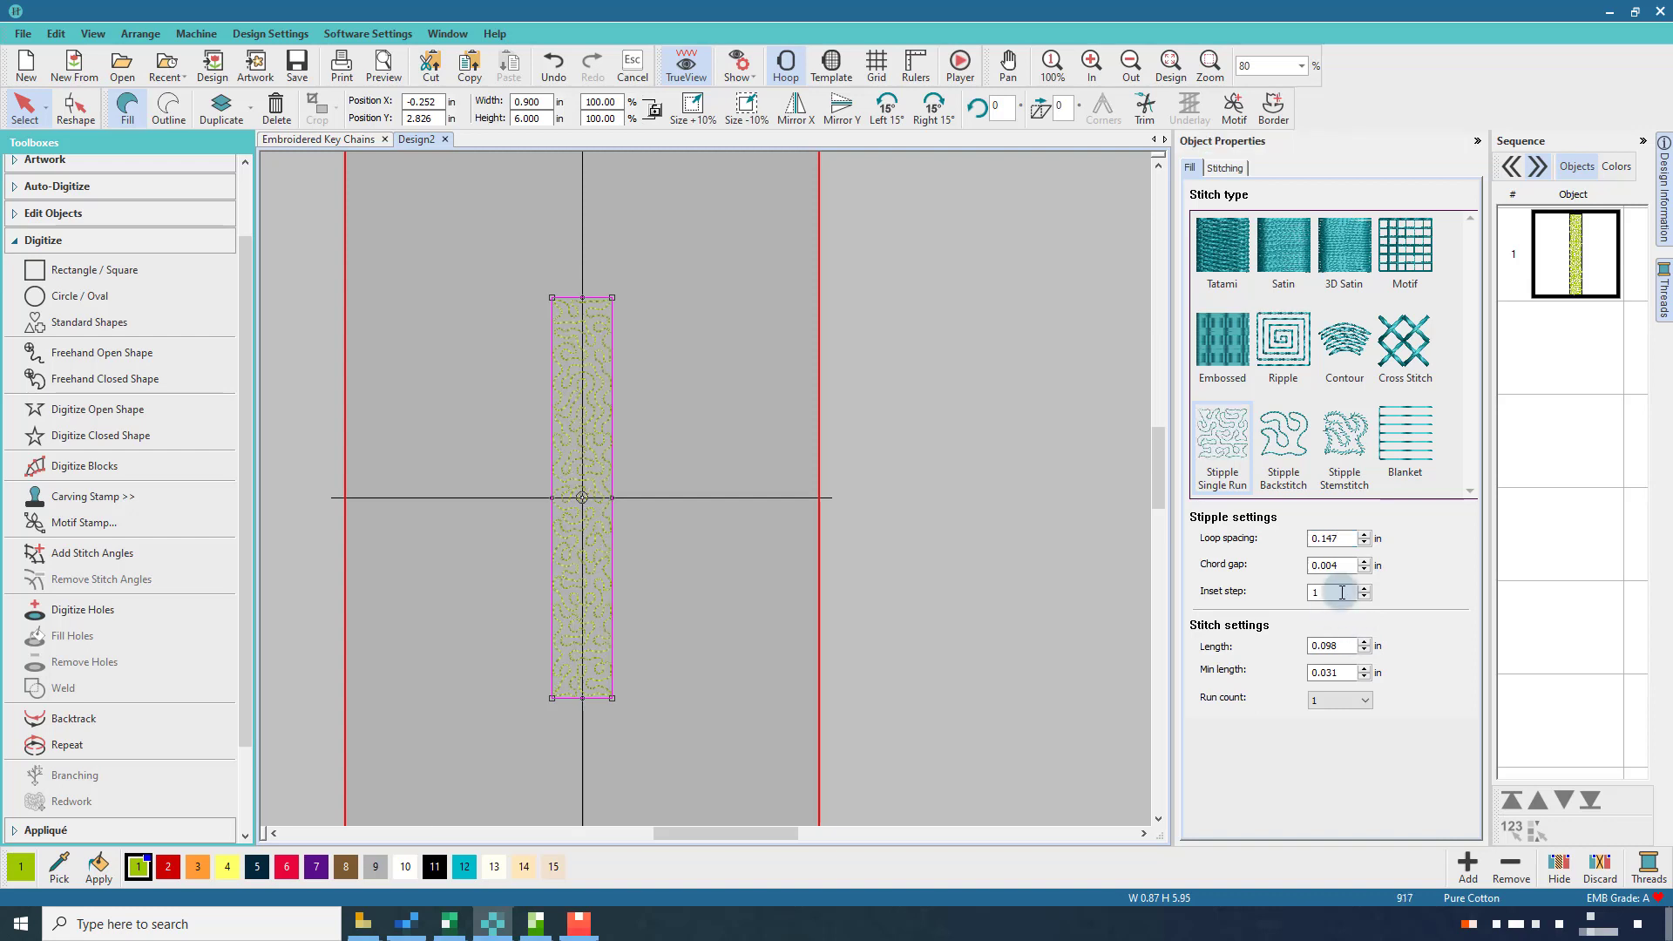
double_click(1328, 564)
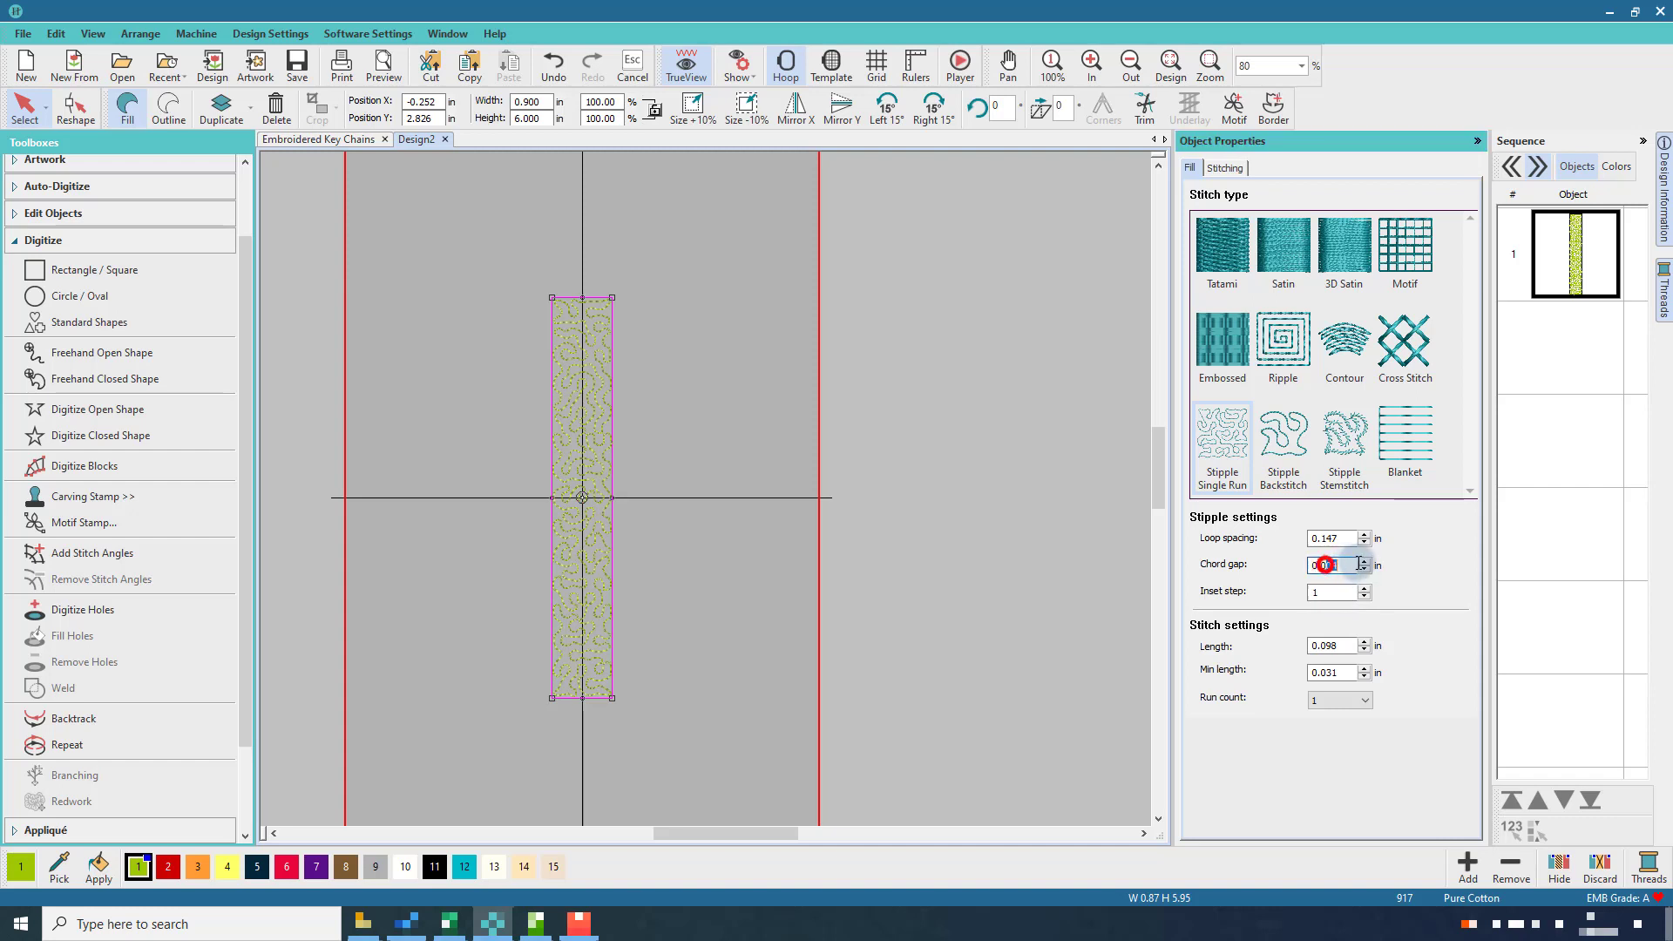
type("0.01")
key("Return")
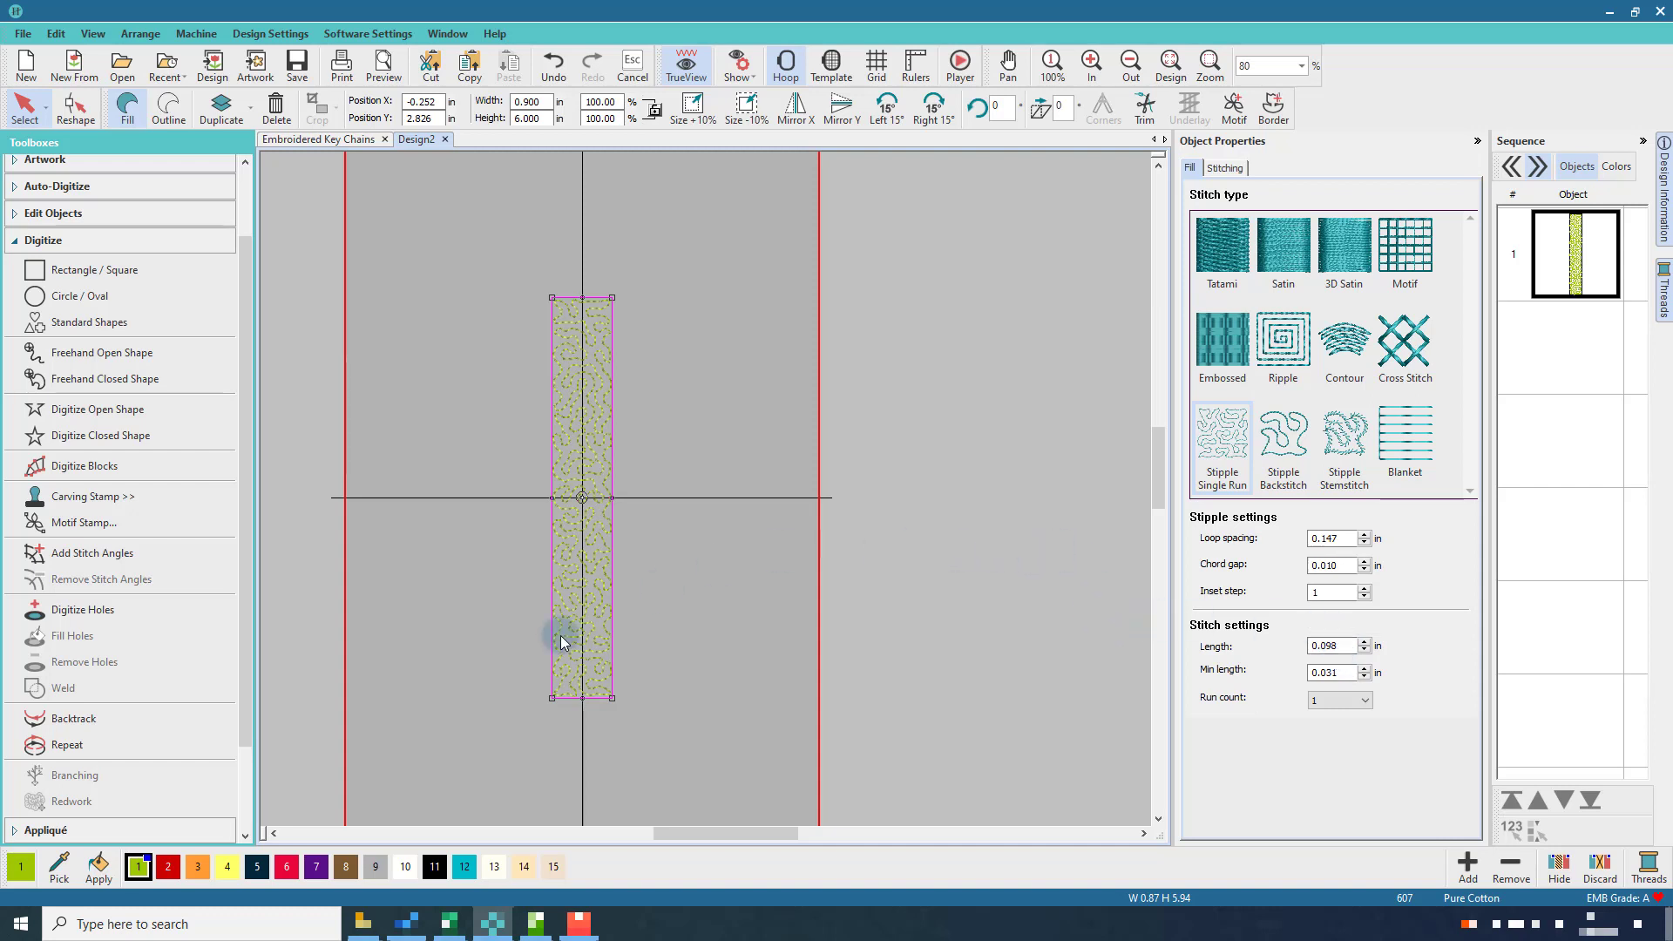
Create one Single Run offset outline around the stippled rectangle at 0.250 in, in colour 0020 Hatch Default
left_click_drag(240, 606, 228, 708)
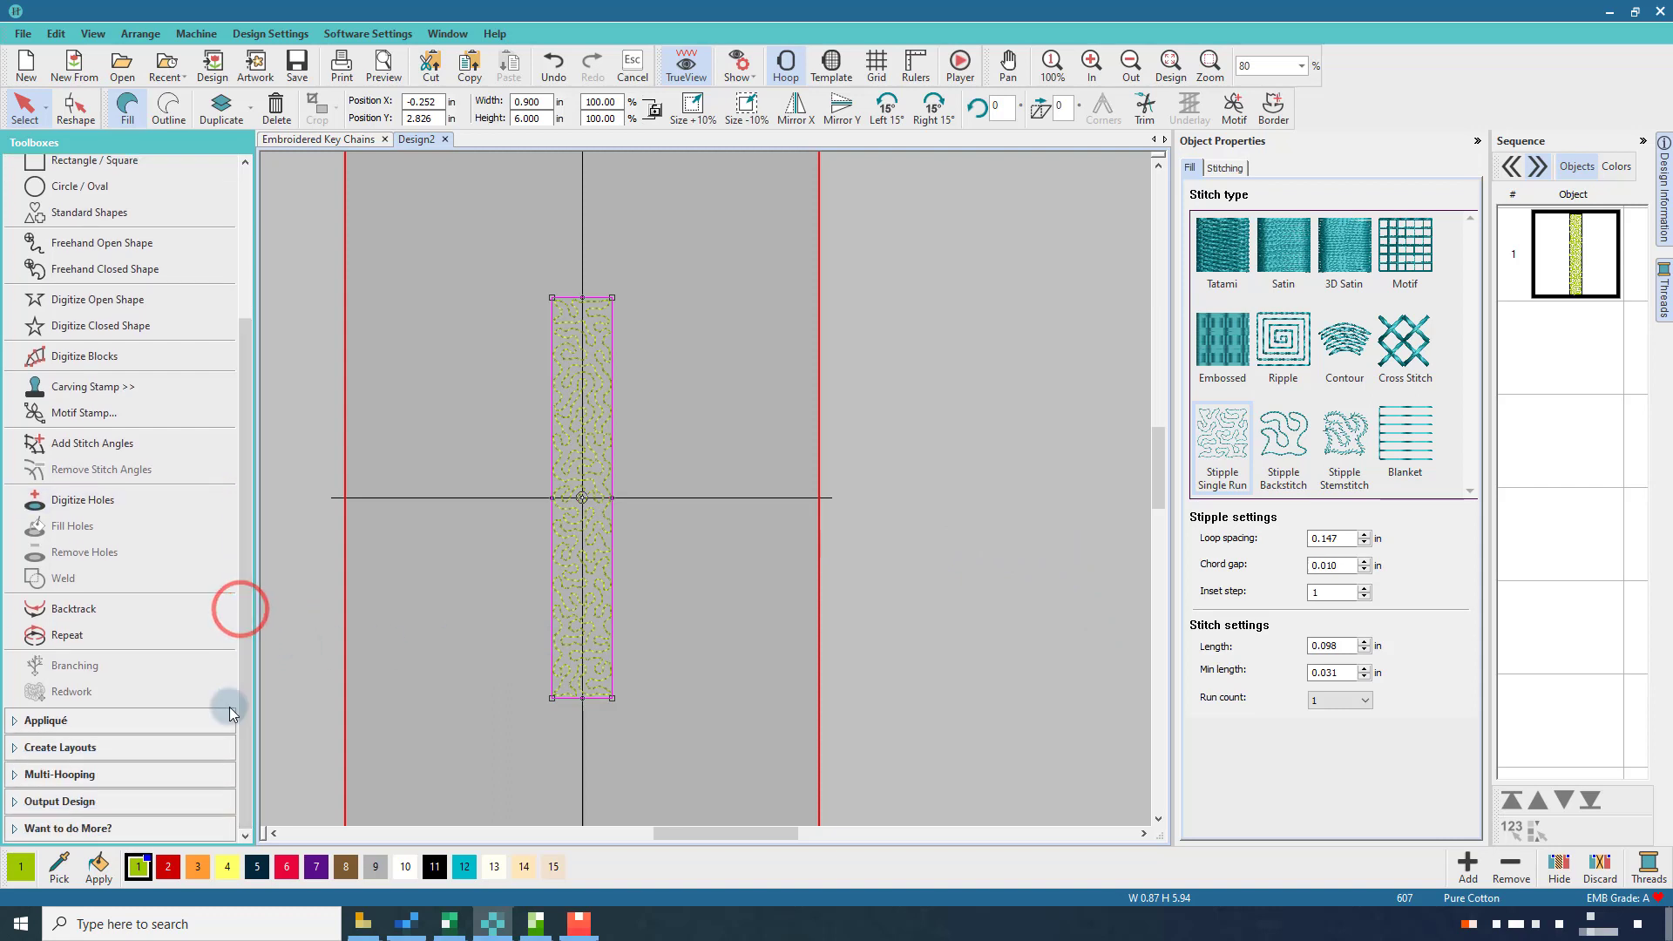
left_click(96, 748)
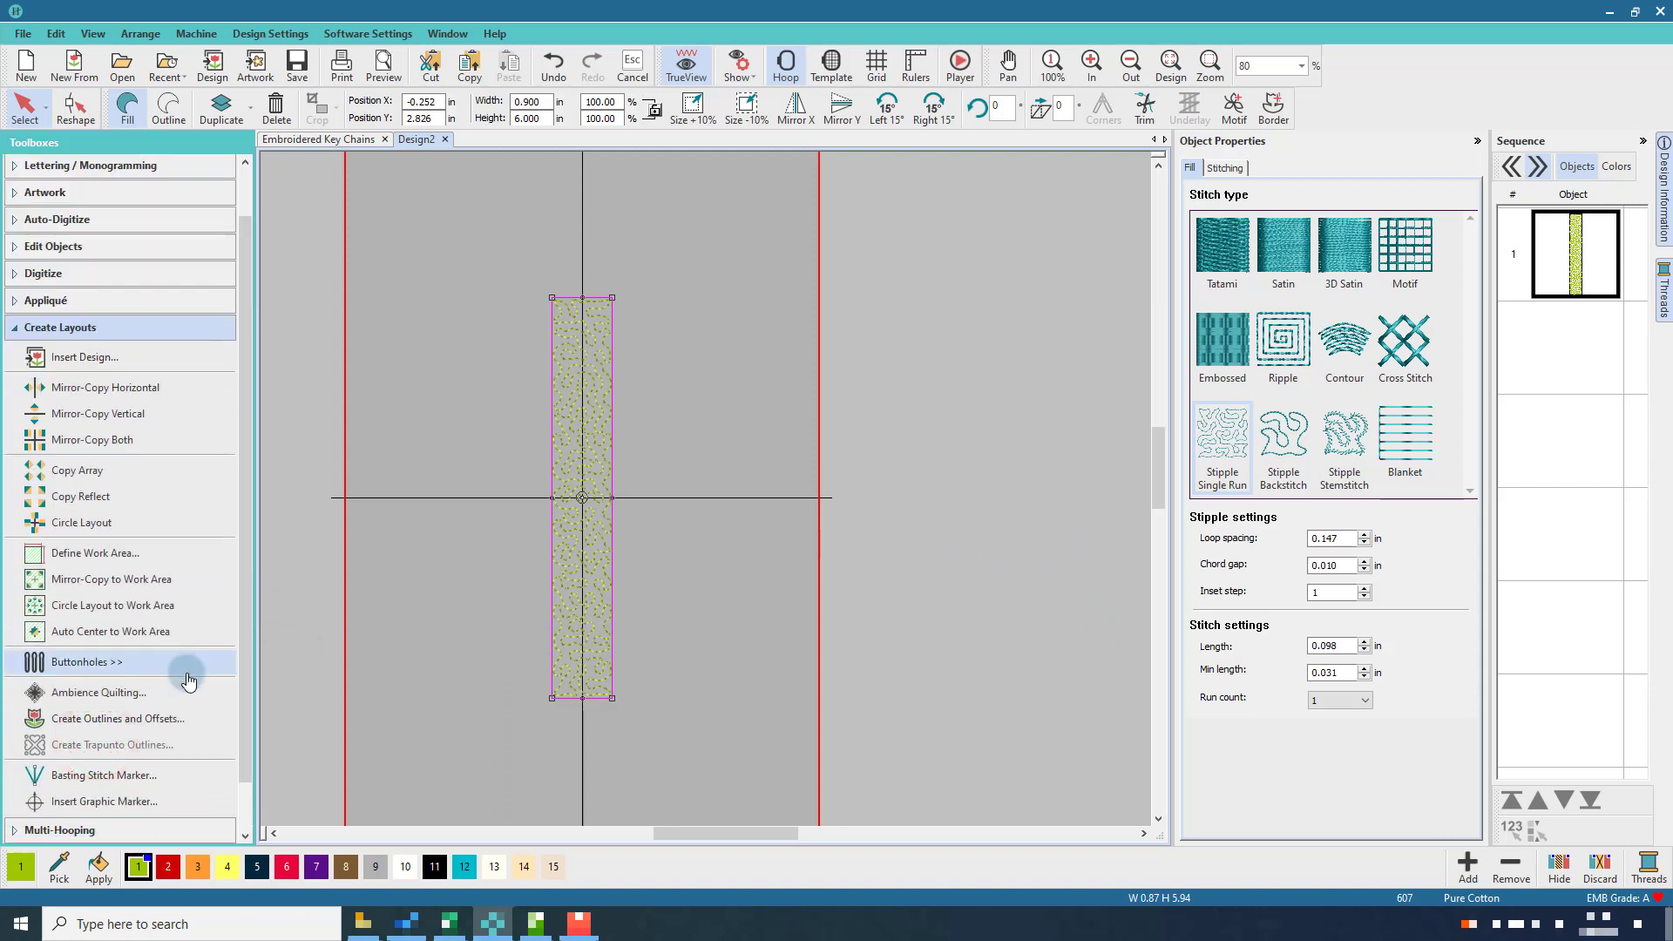
left_click(159, 725)
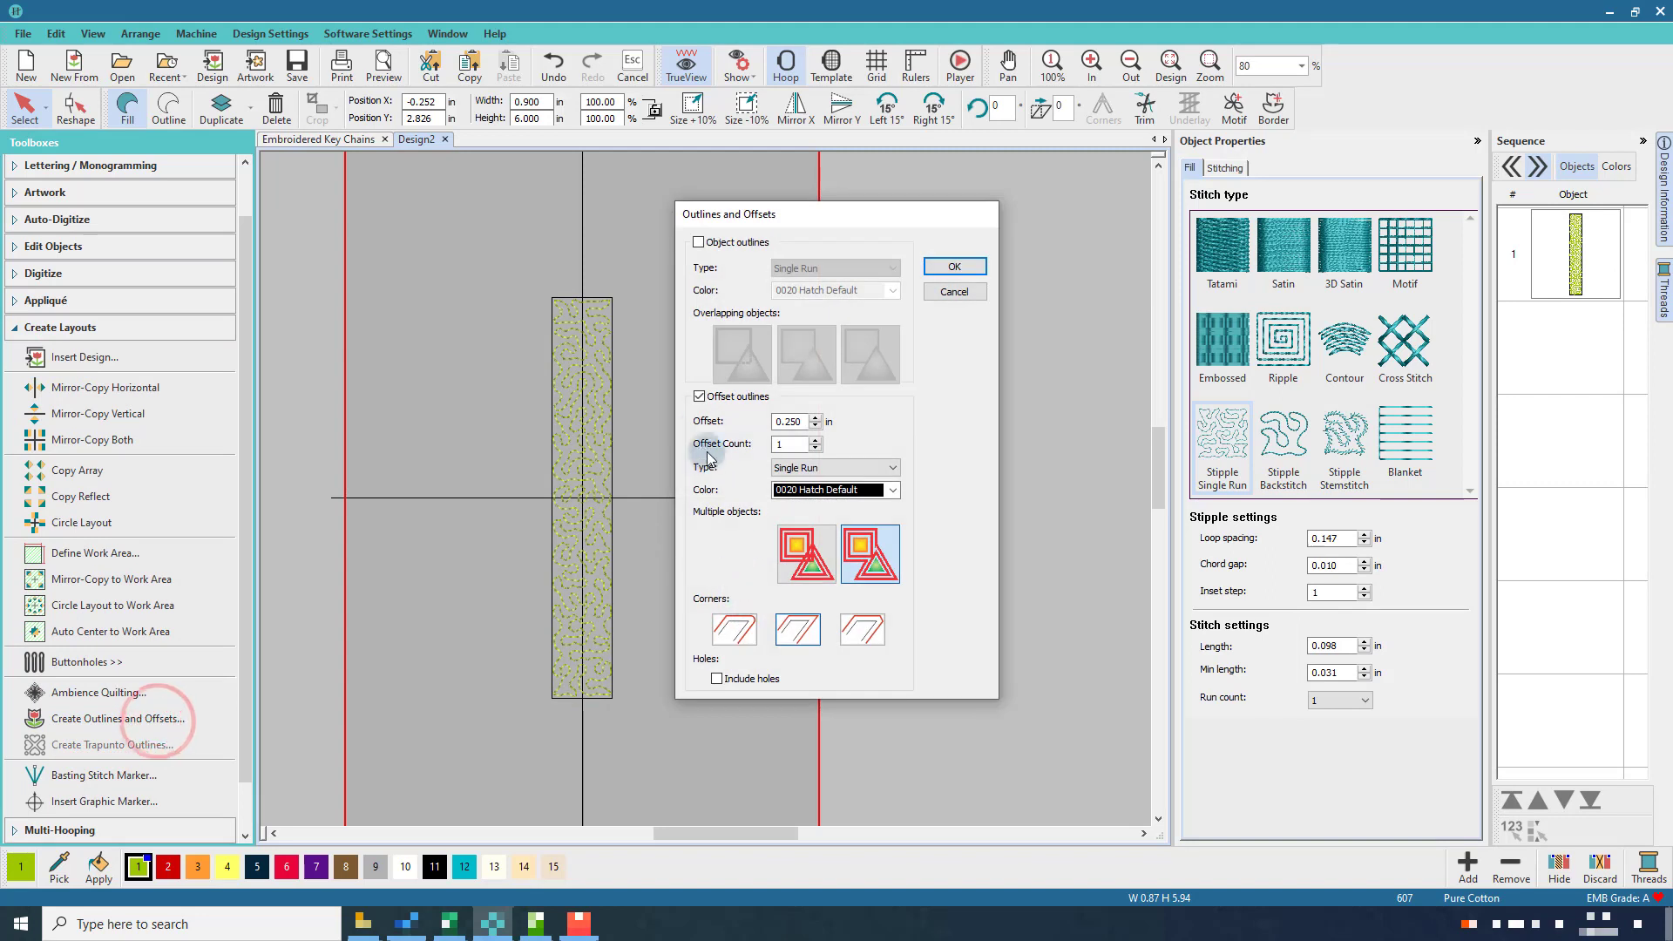
left_click(701, 401)
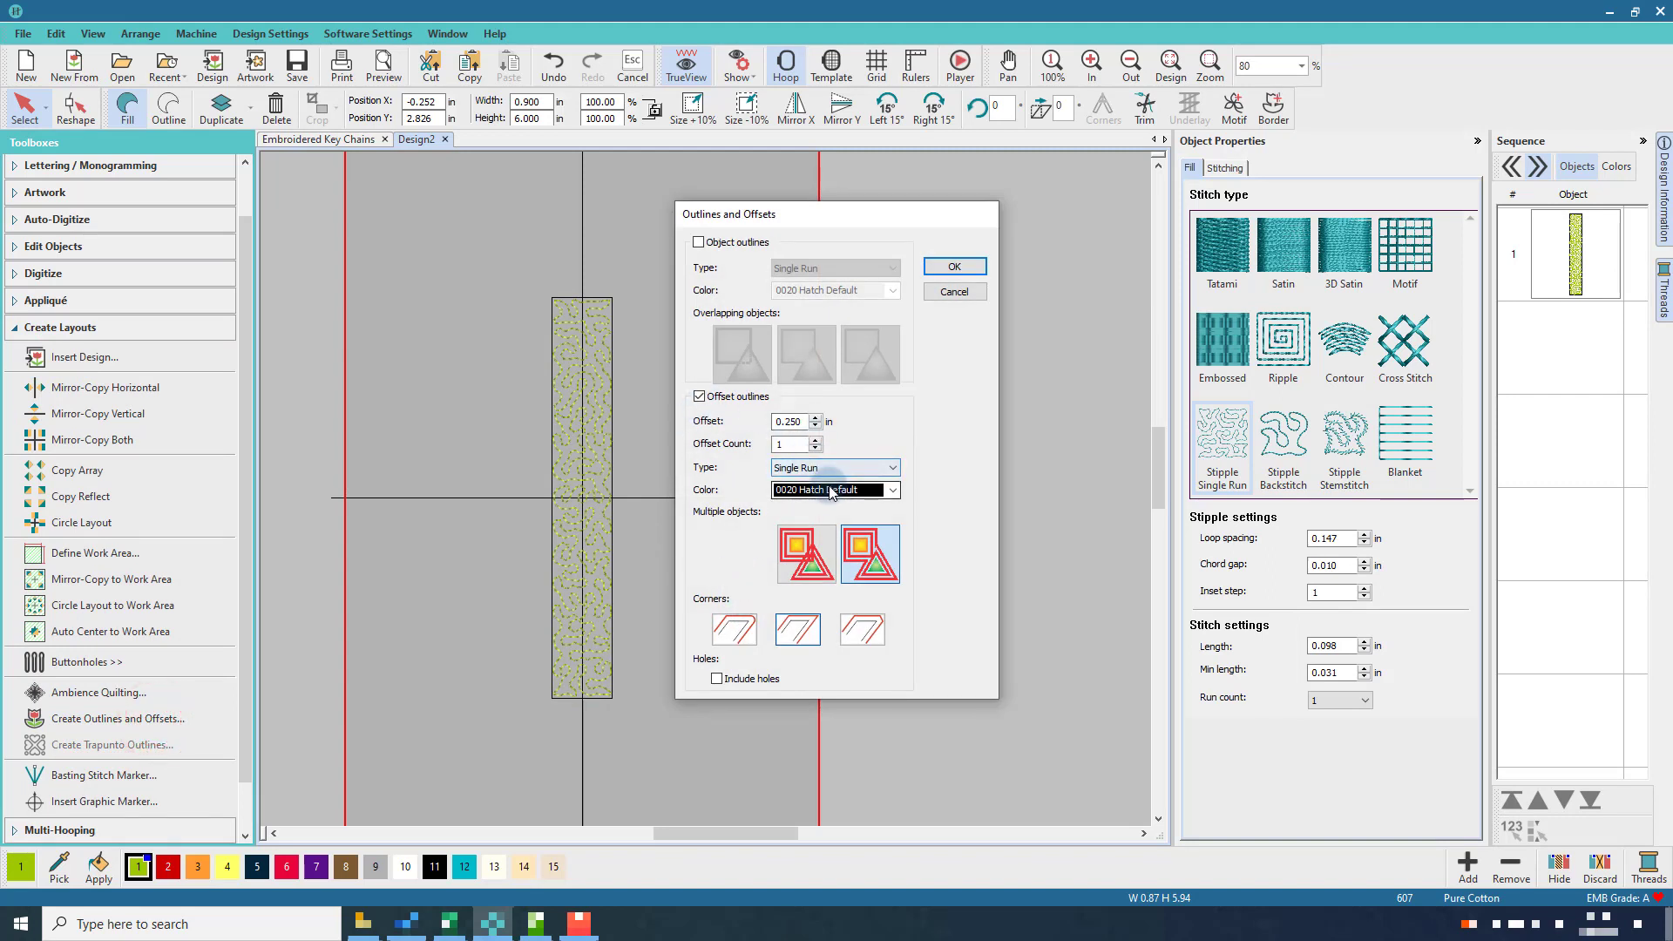
left_click(962, 268)
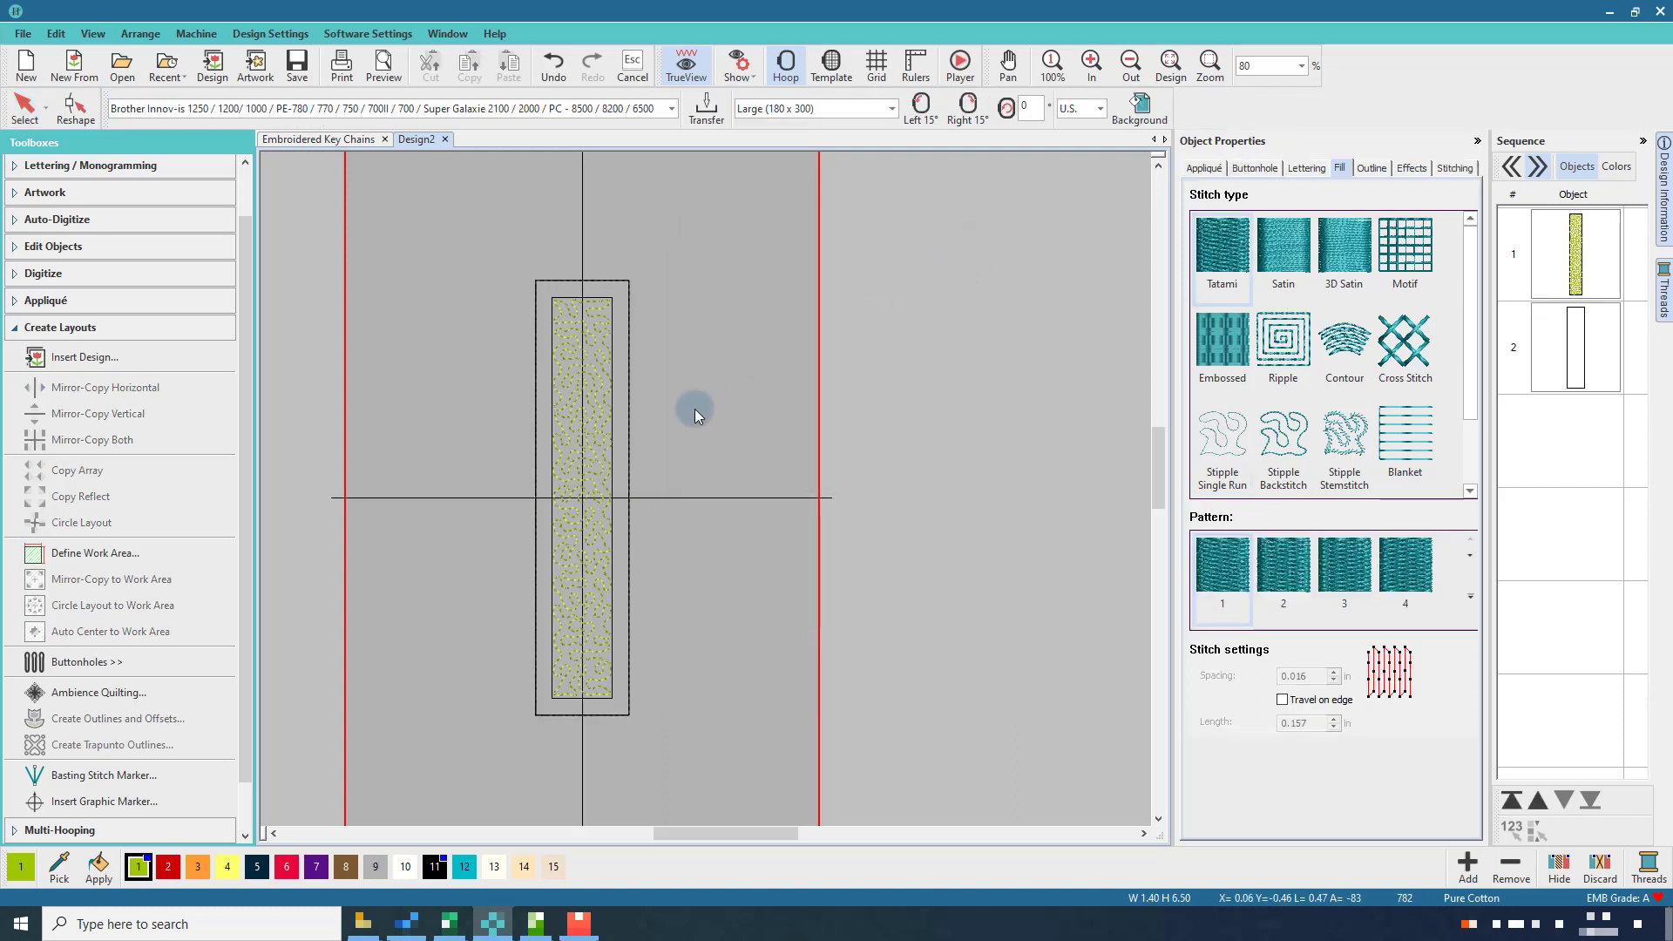
Add embroidery lettering reading "Keys Keys Keys Keys" in the Block2 font
left_click_drag(245, 252, 248, 192)
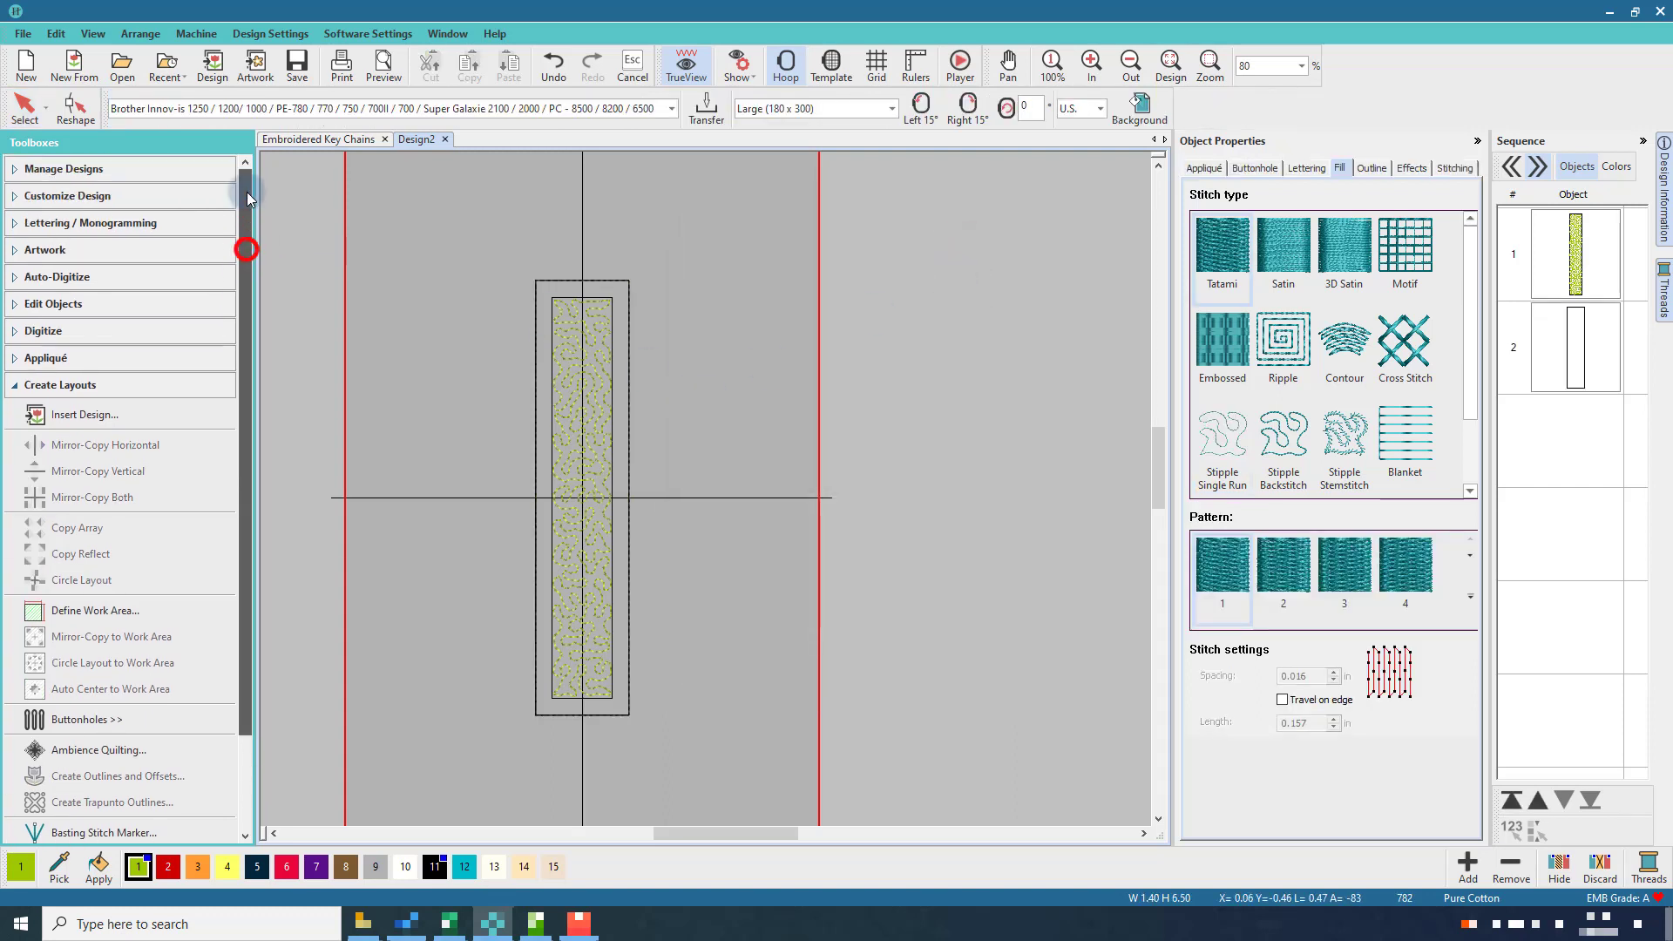
left_click(114, 221)
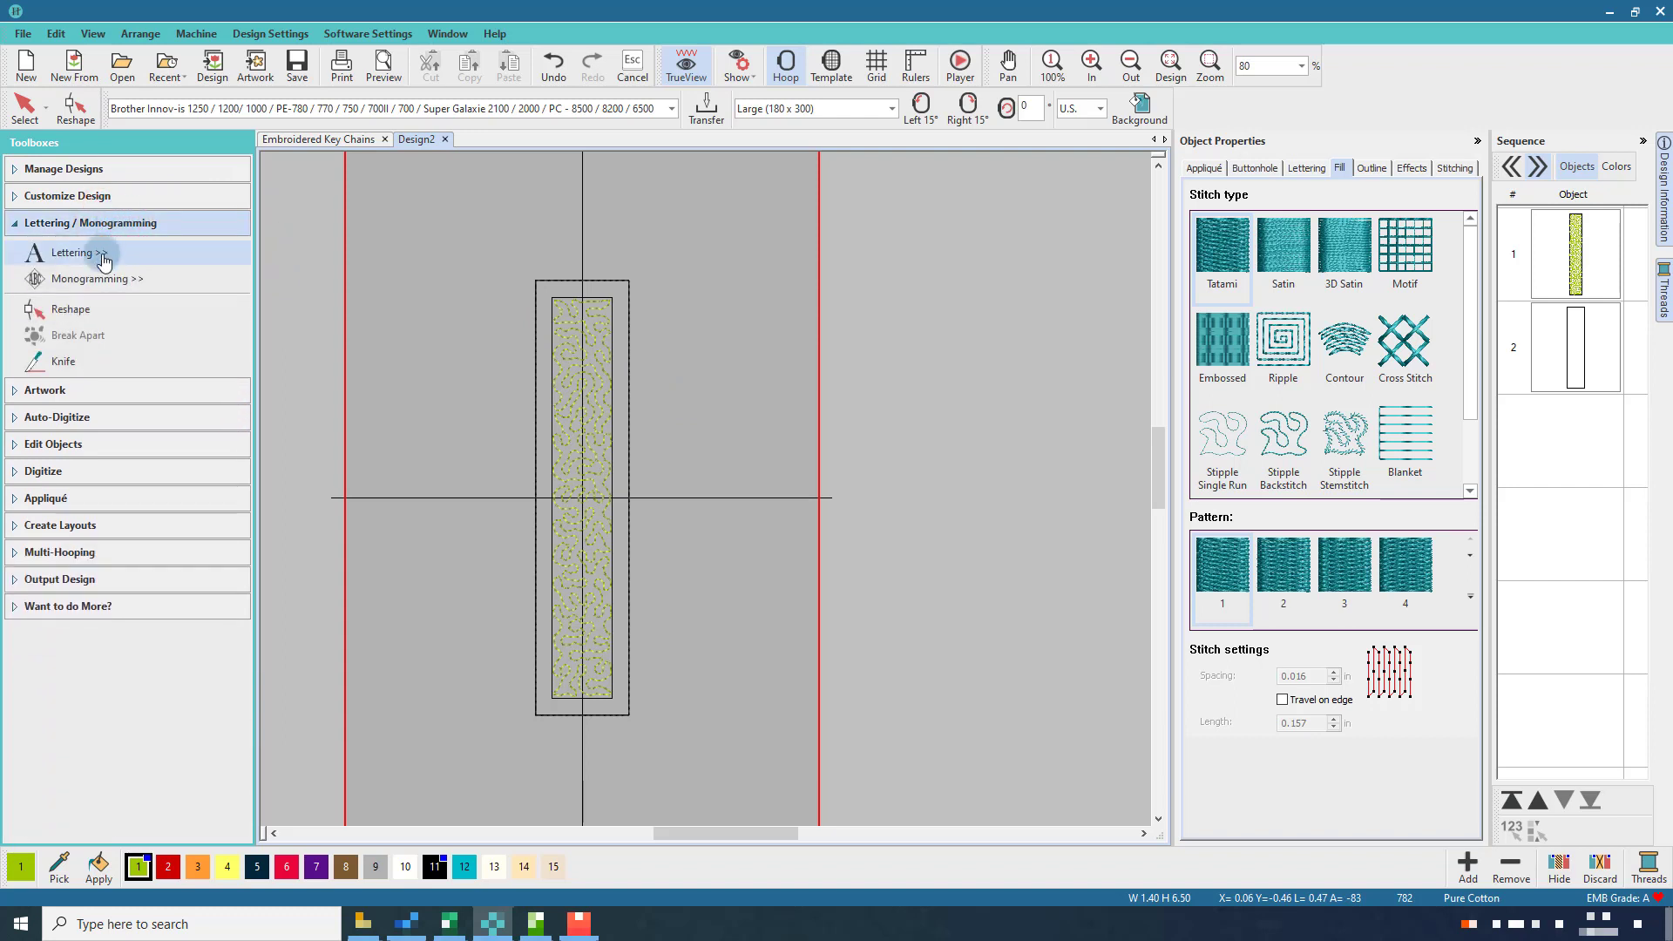
left_click(102, 253)
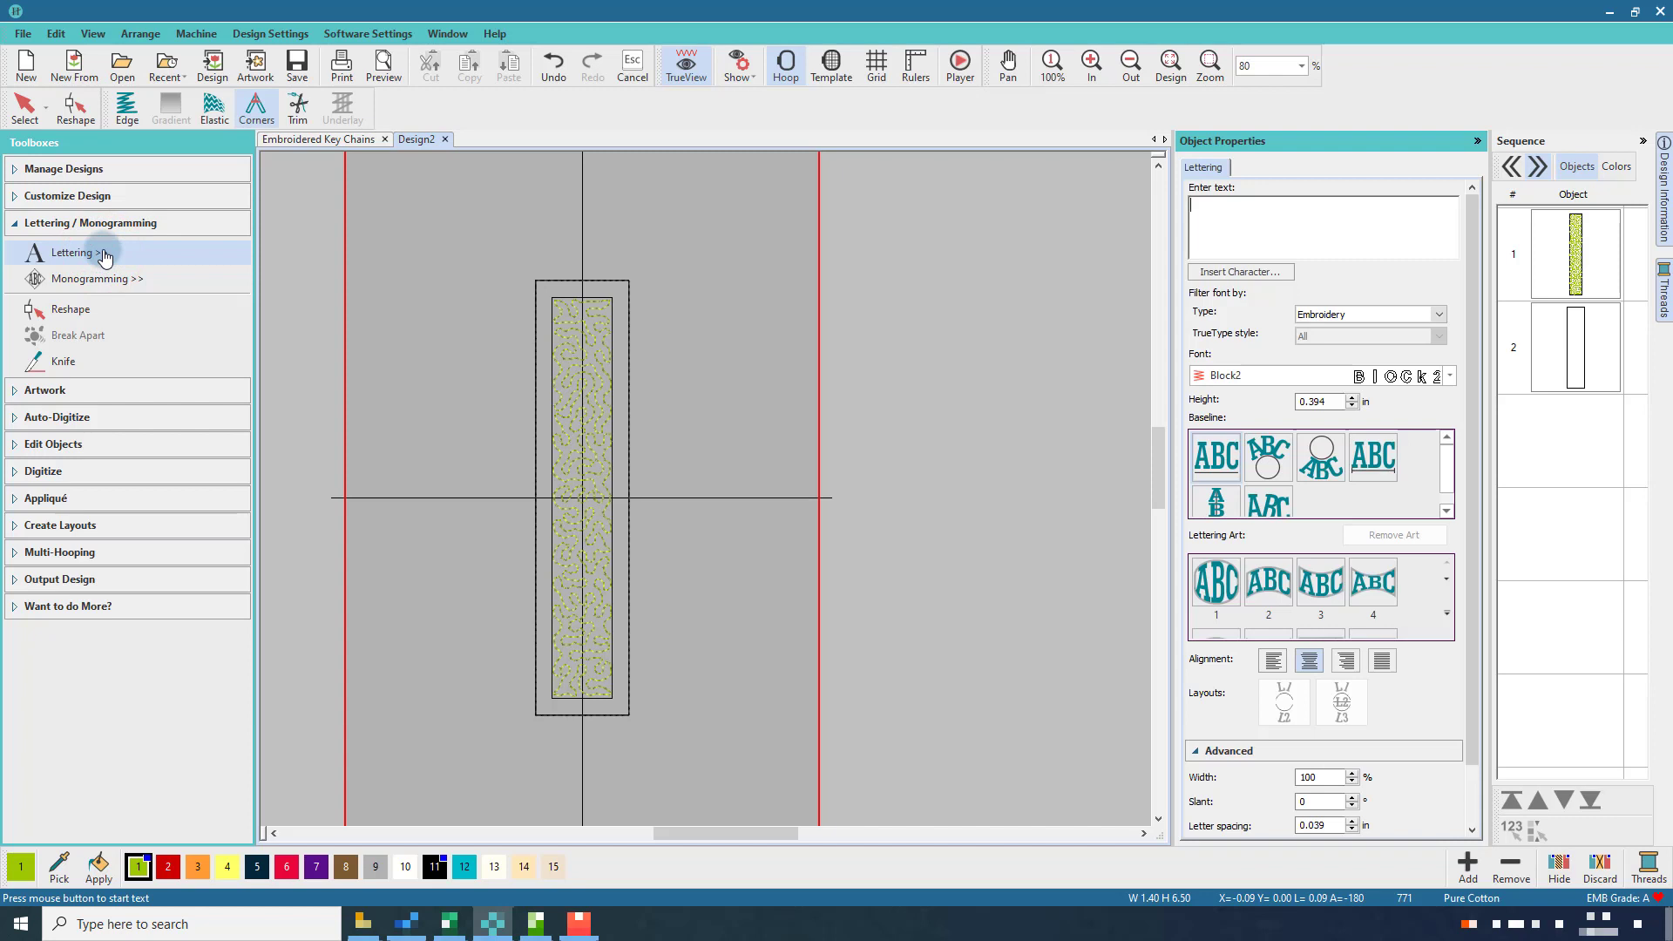
type("Keys")
key("Return")
key("ctrl+c")
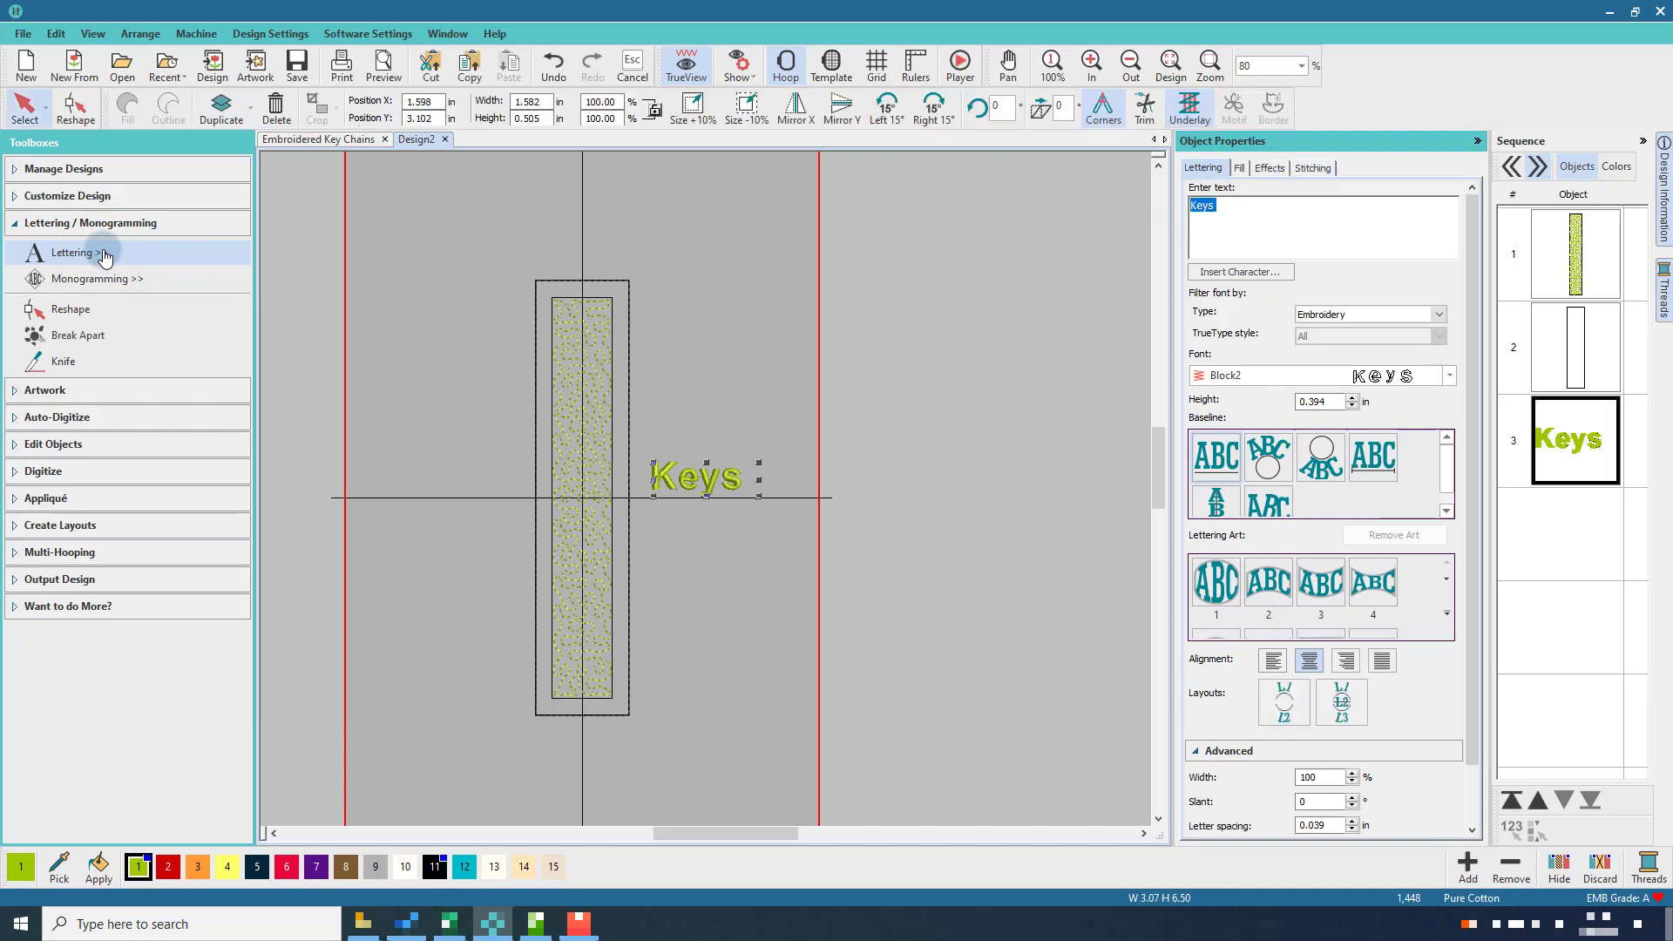
key("End")
key("ctrl+v")
key("Return")
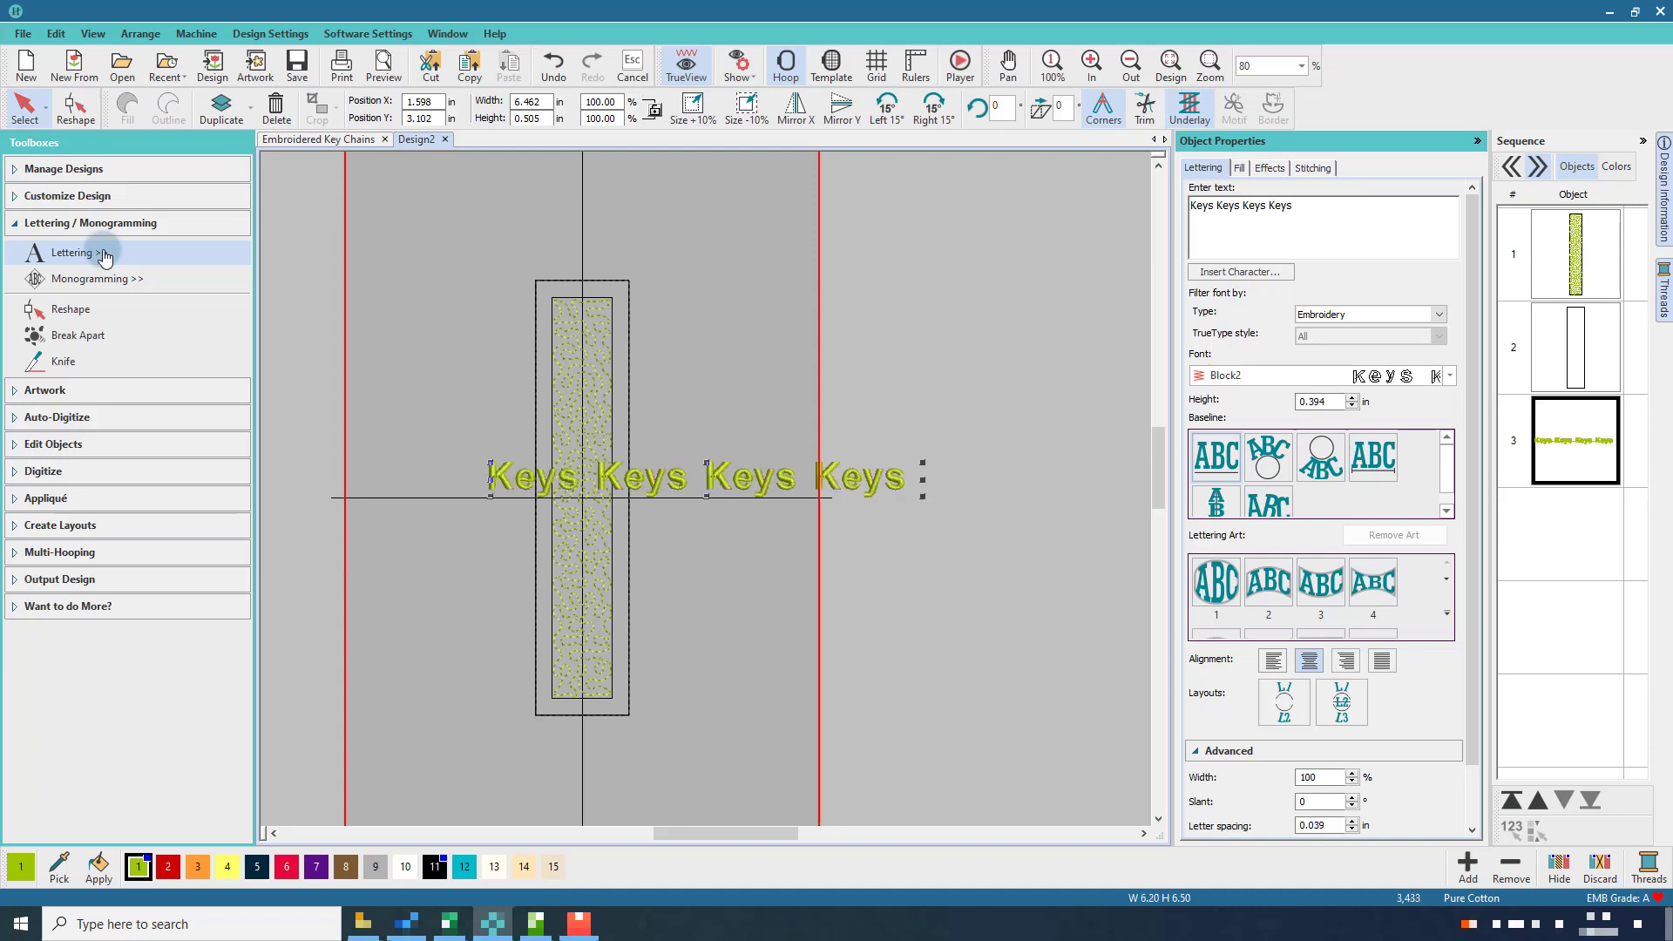
key("BackSpace")
key("Return")
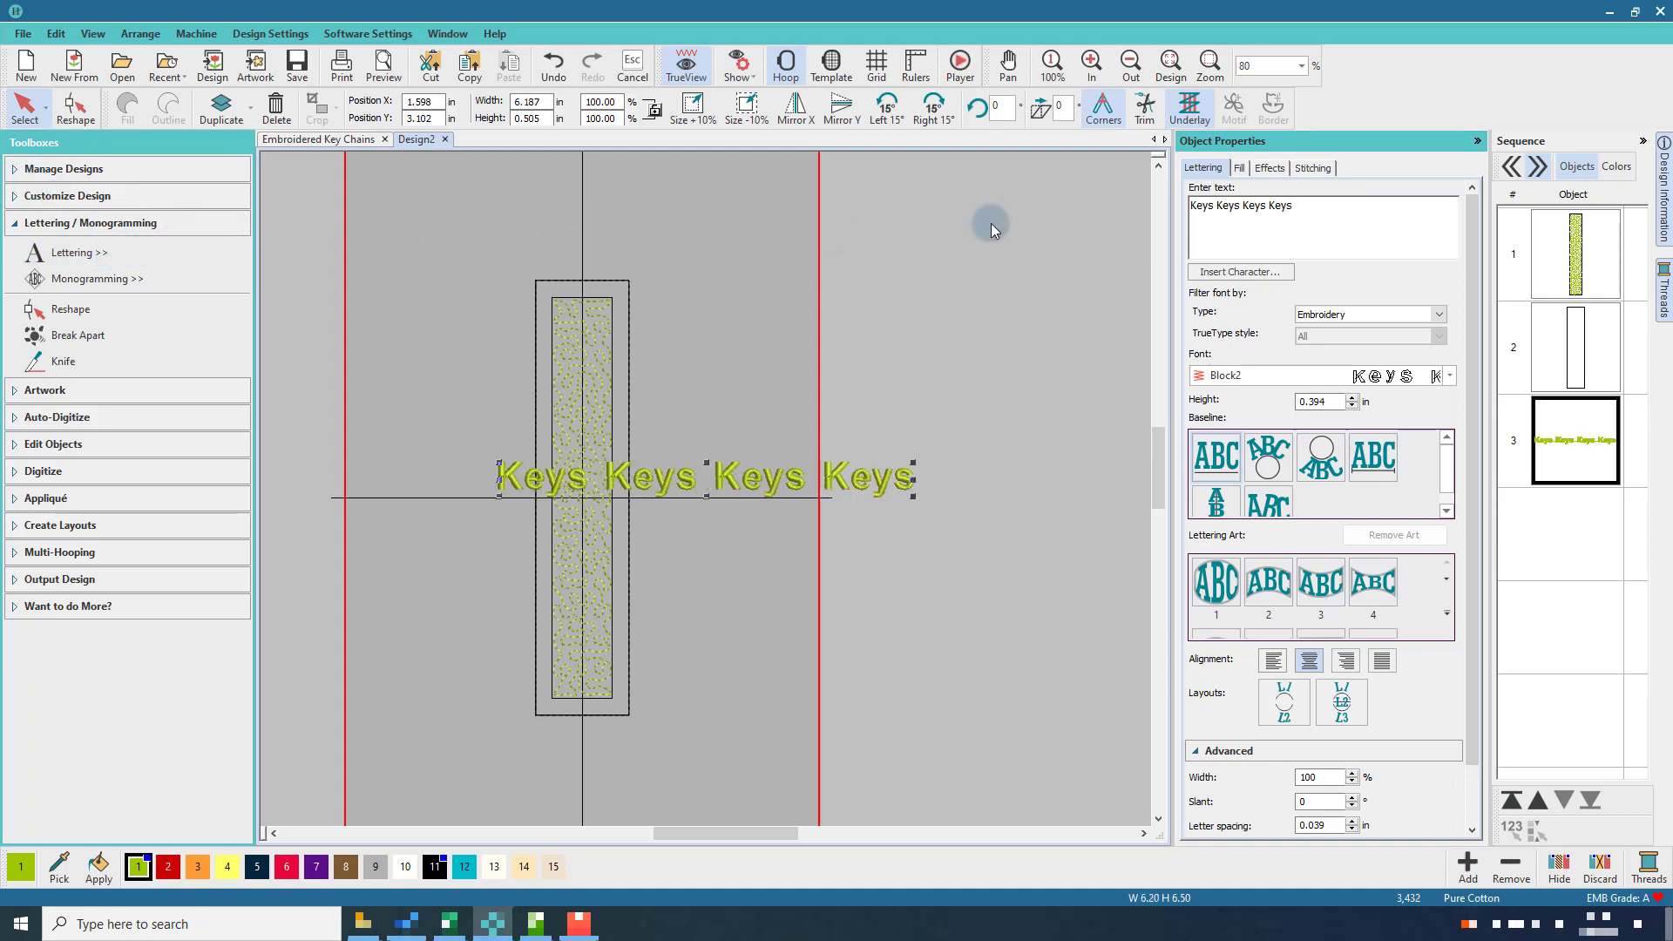
Rotate the lettering by 90 degrees and move it onto the stippled rectangle
left_click(999, 105)
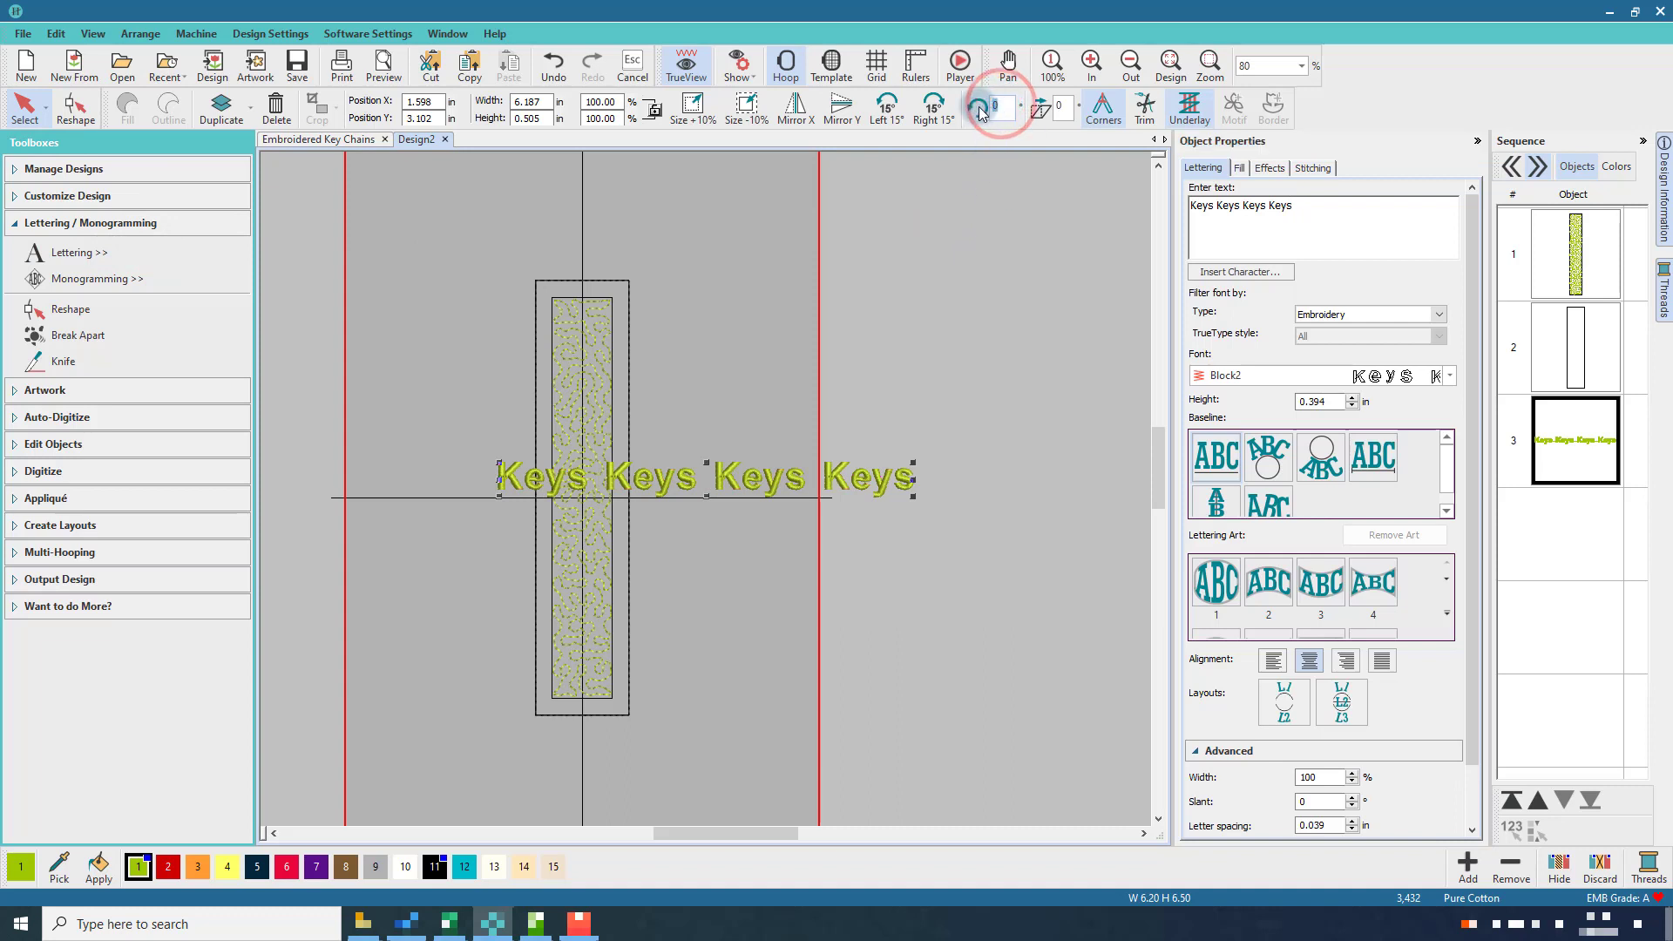
type("90")
key("Return")
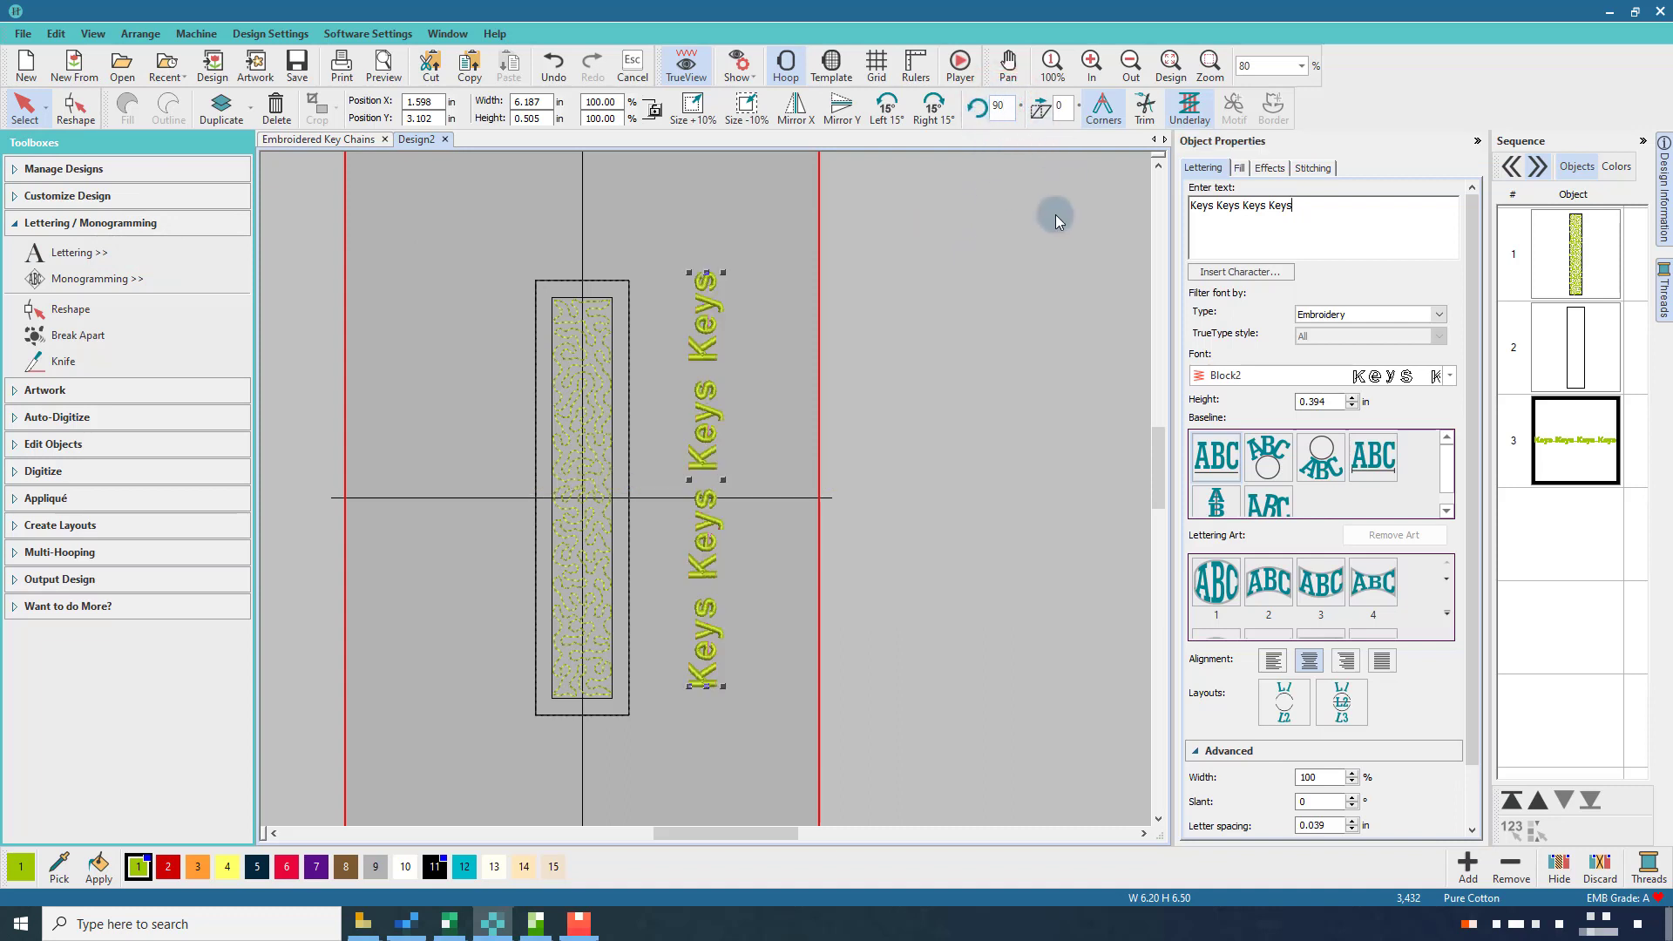
left_click(703, 327)
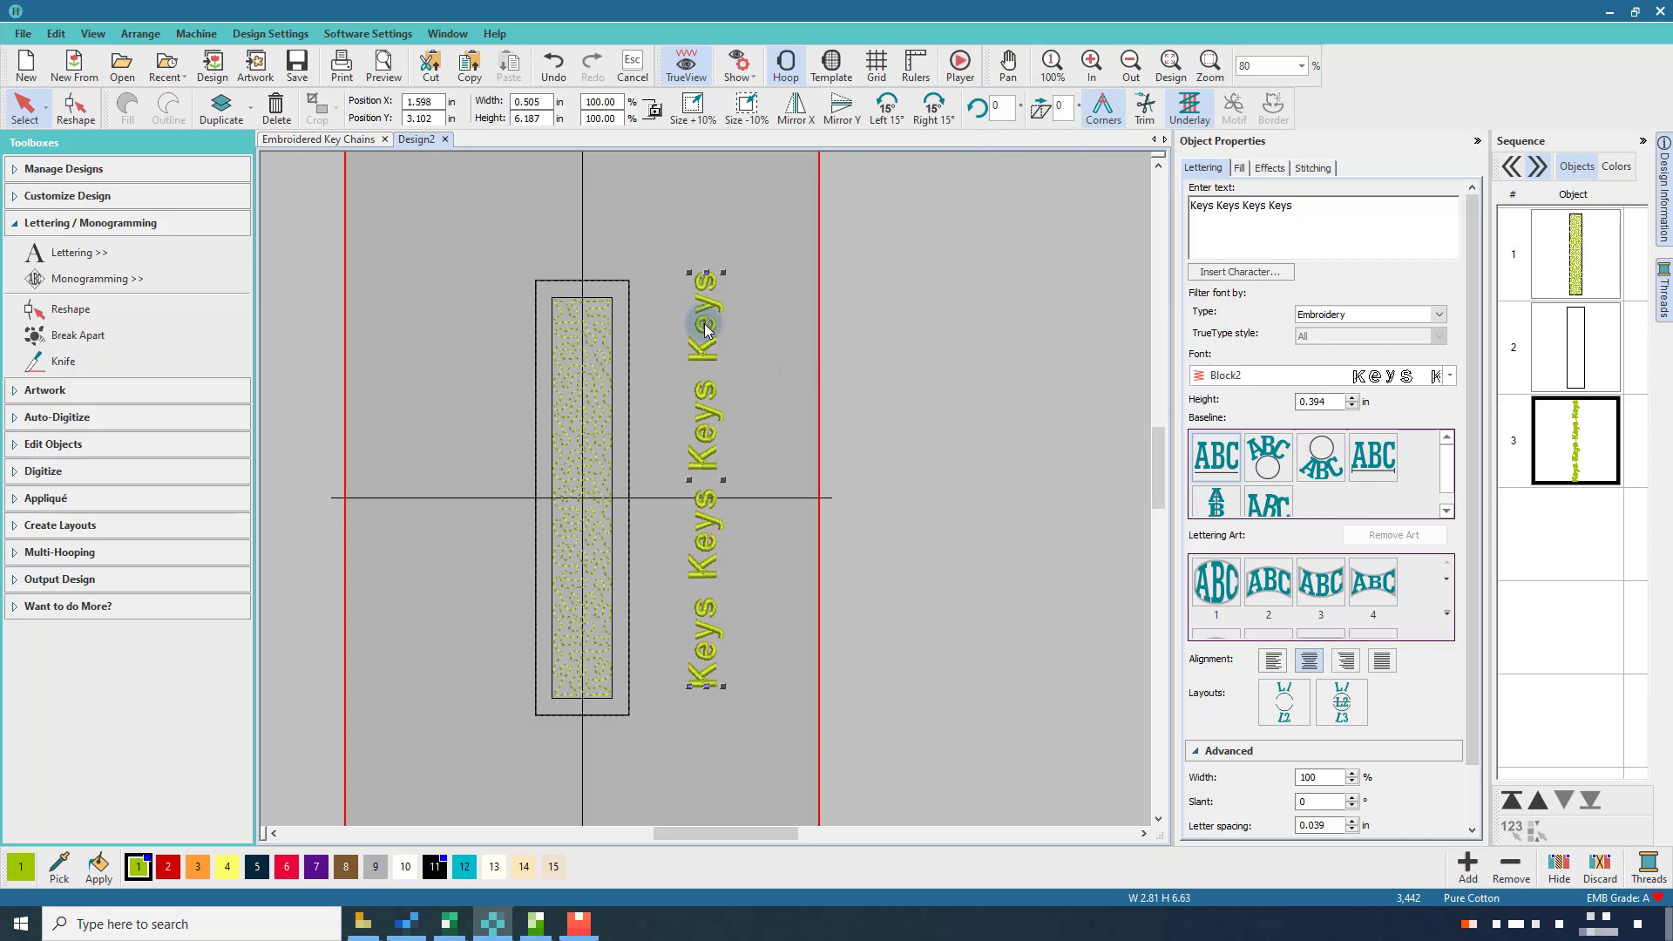
left_click_drag(705, 328, 588, 335)
Shorten the lettering text to "Keys Keys Keys"
left_click(1305, 209)
key("BackSpace")
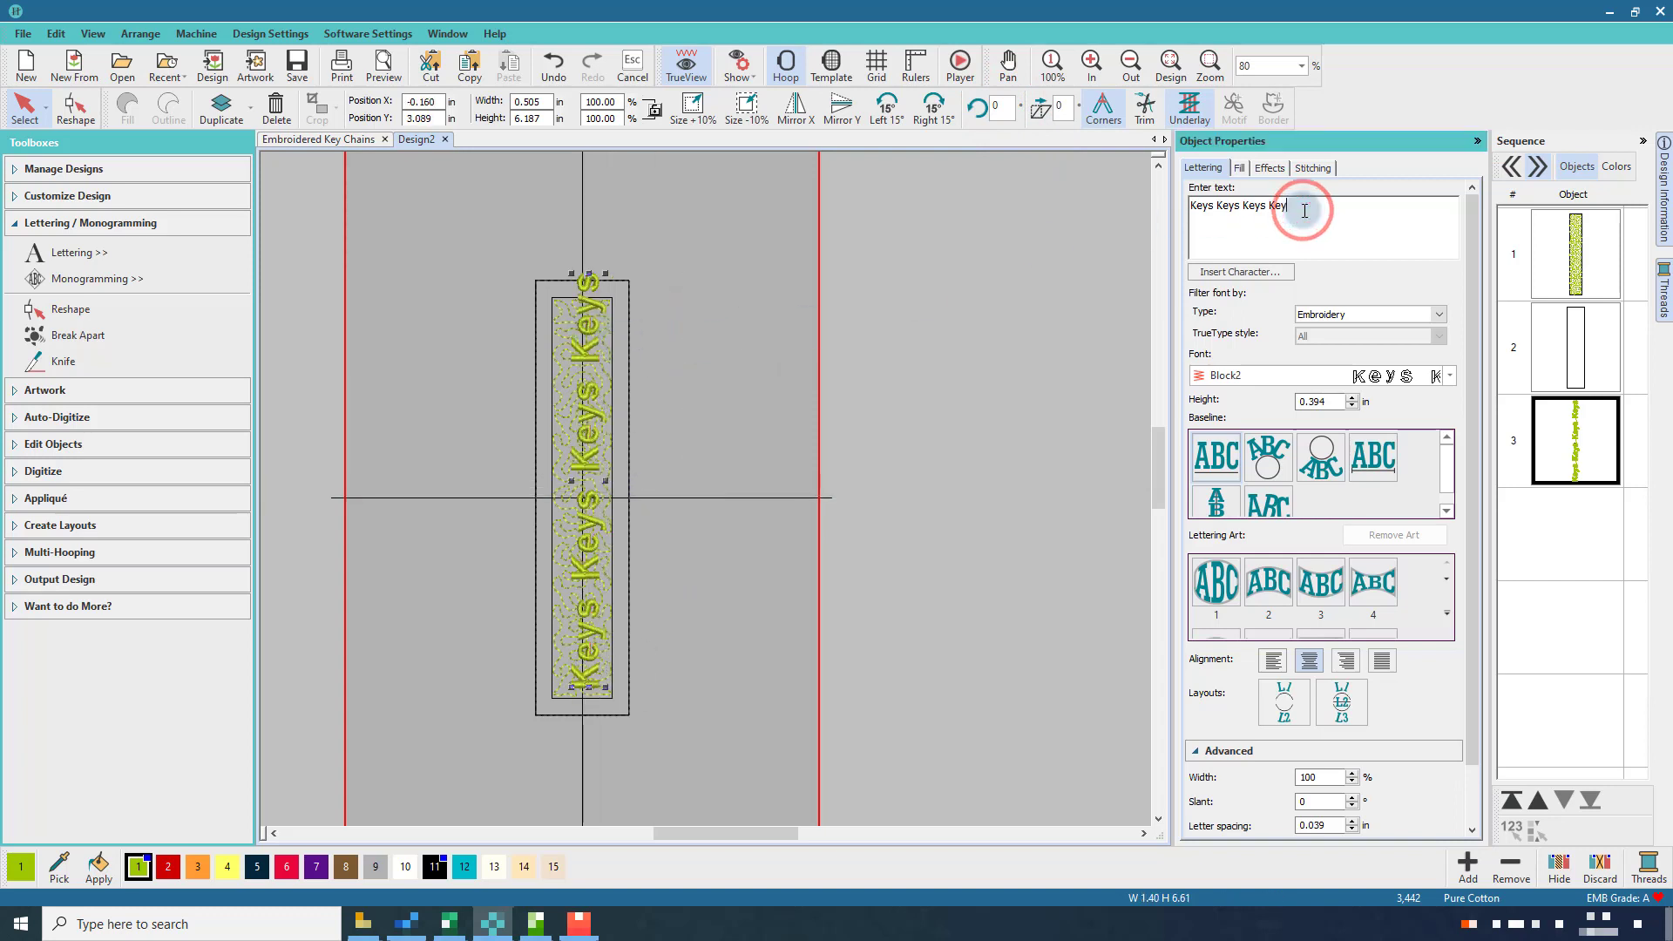
key("BackSpace")
key("BackSpace")
key("BackSpace")
key("BackSpace")
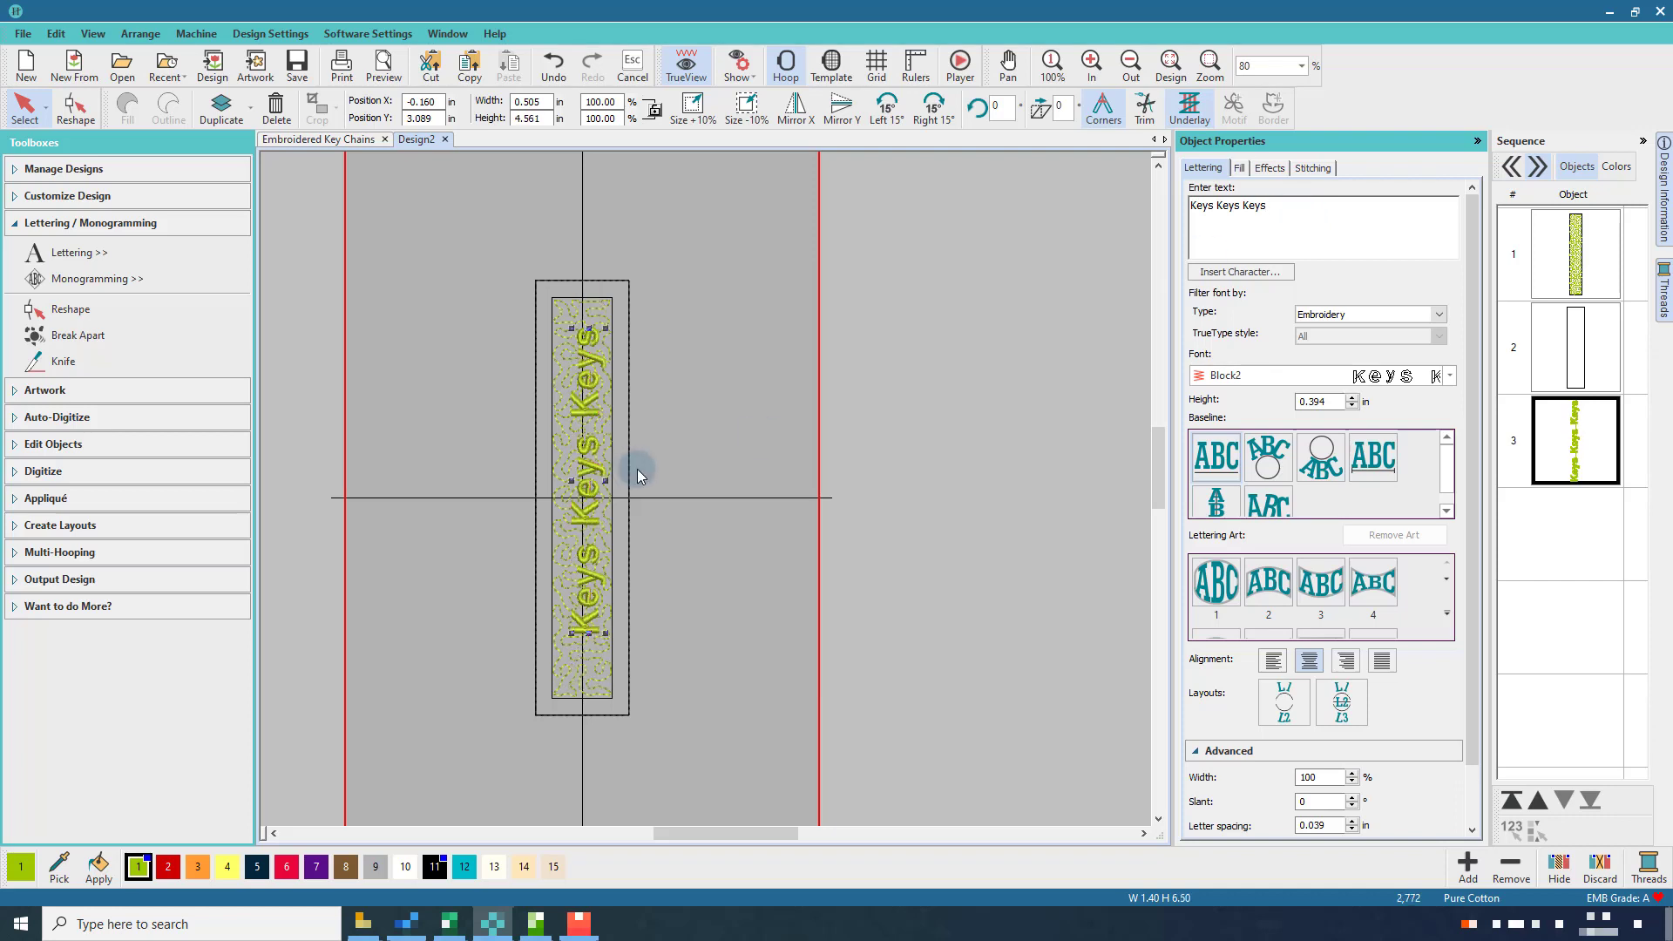
Centre the lettering across the stippled strip and enlarge it proportionally to about 0.64 in wide and 5.73 in tall
left_click_drag(595, 486, 591, 496)
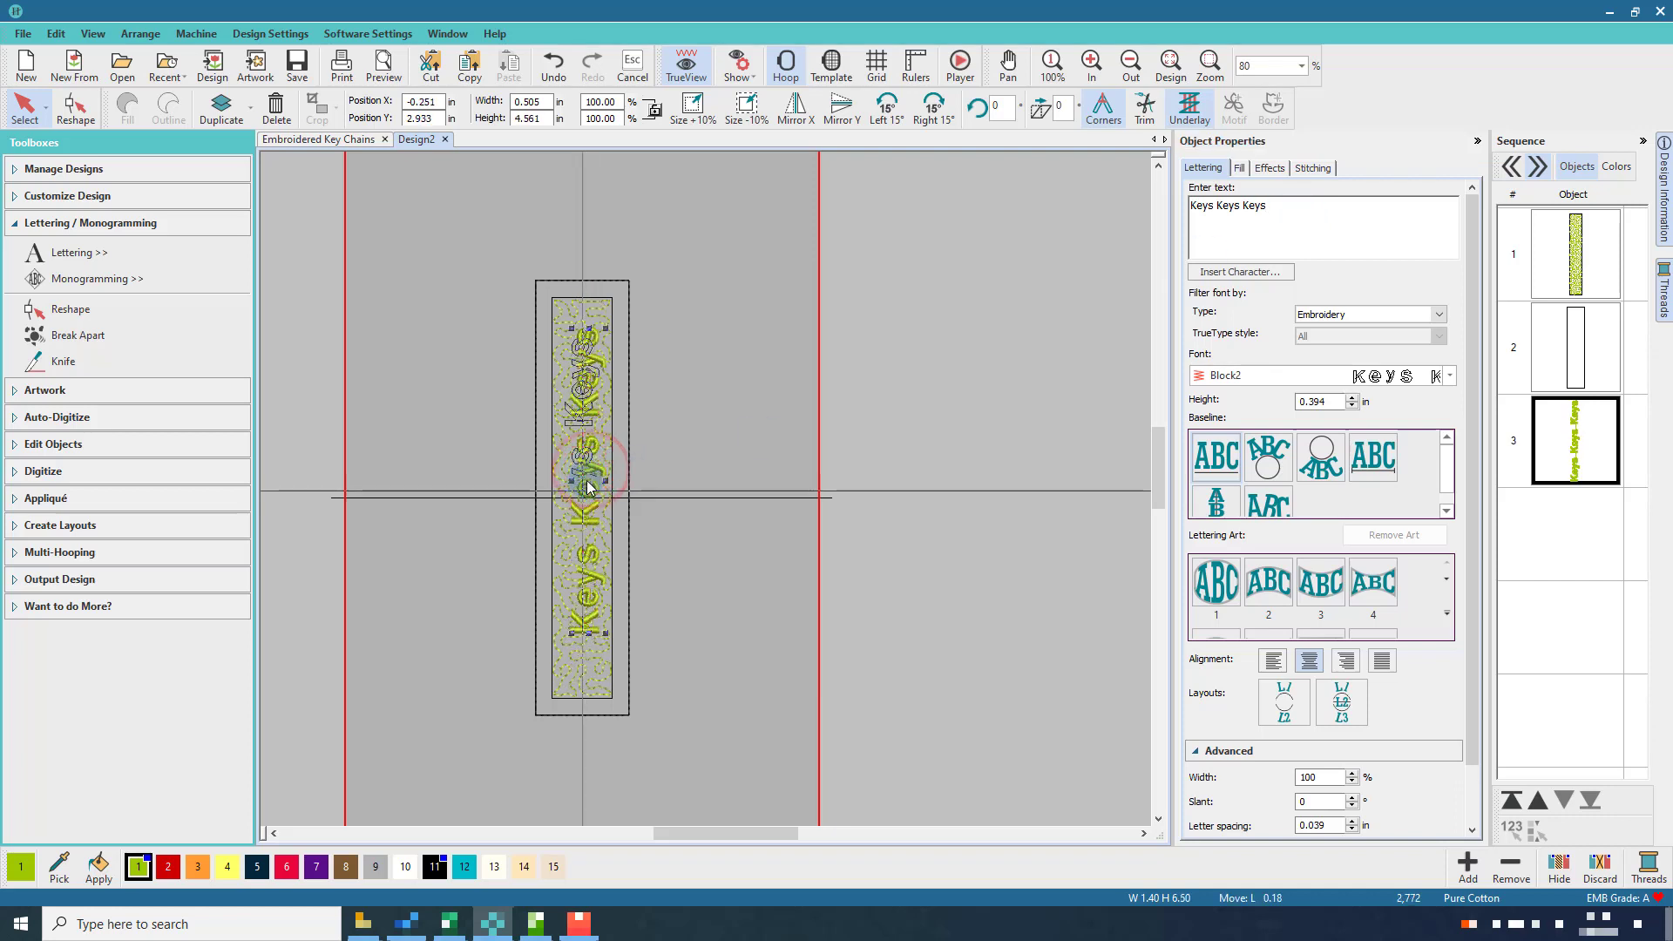
left_click_drag(601, 339, 613, 315)
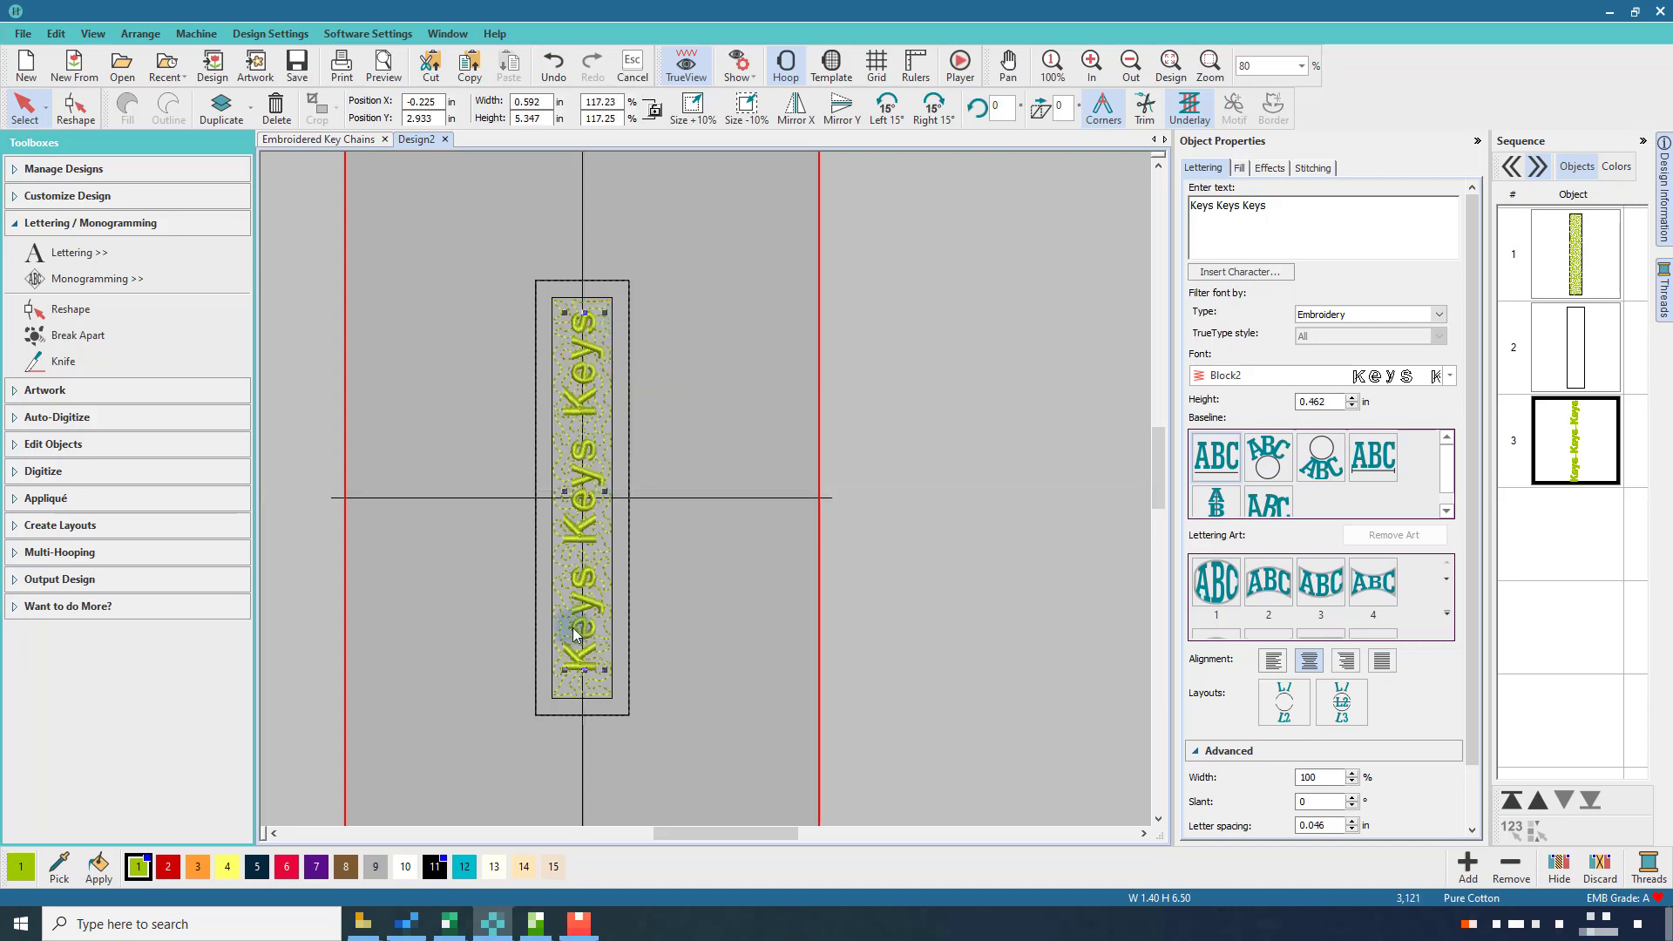
left_click_drag(565, 675, 557, 683)
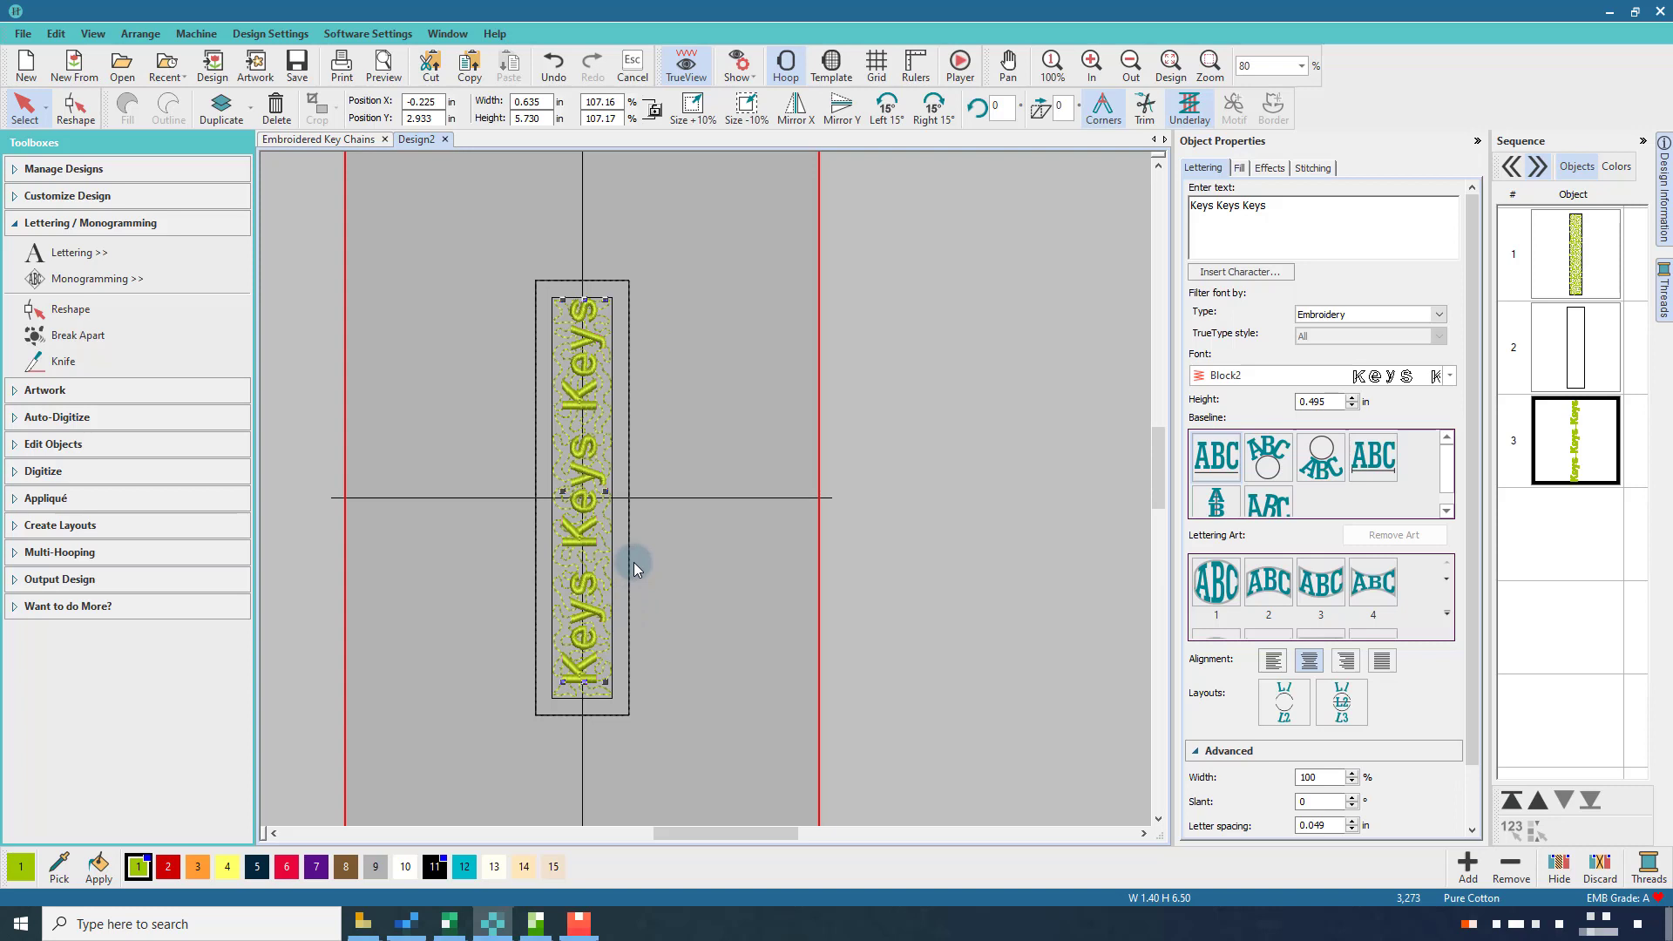
Change the lettering font to the Athletica embroidery font and recolour it with black thread colour 11
left_click(1331, 316)
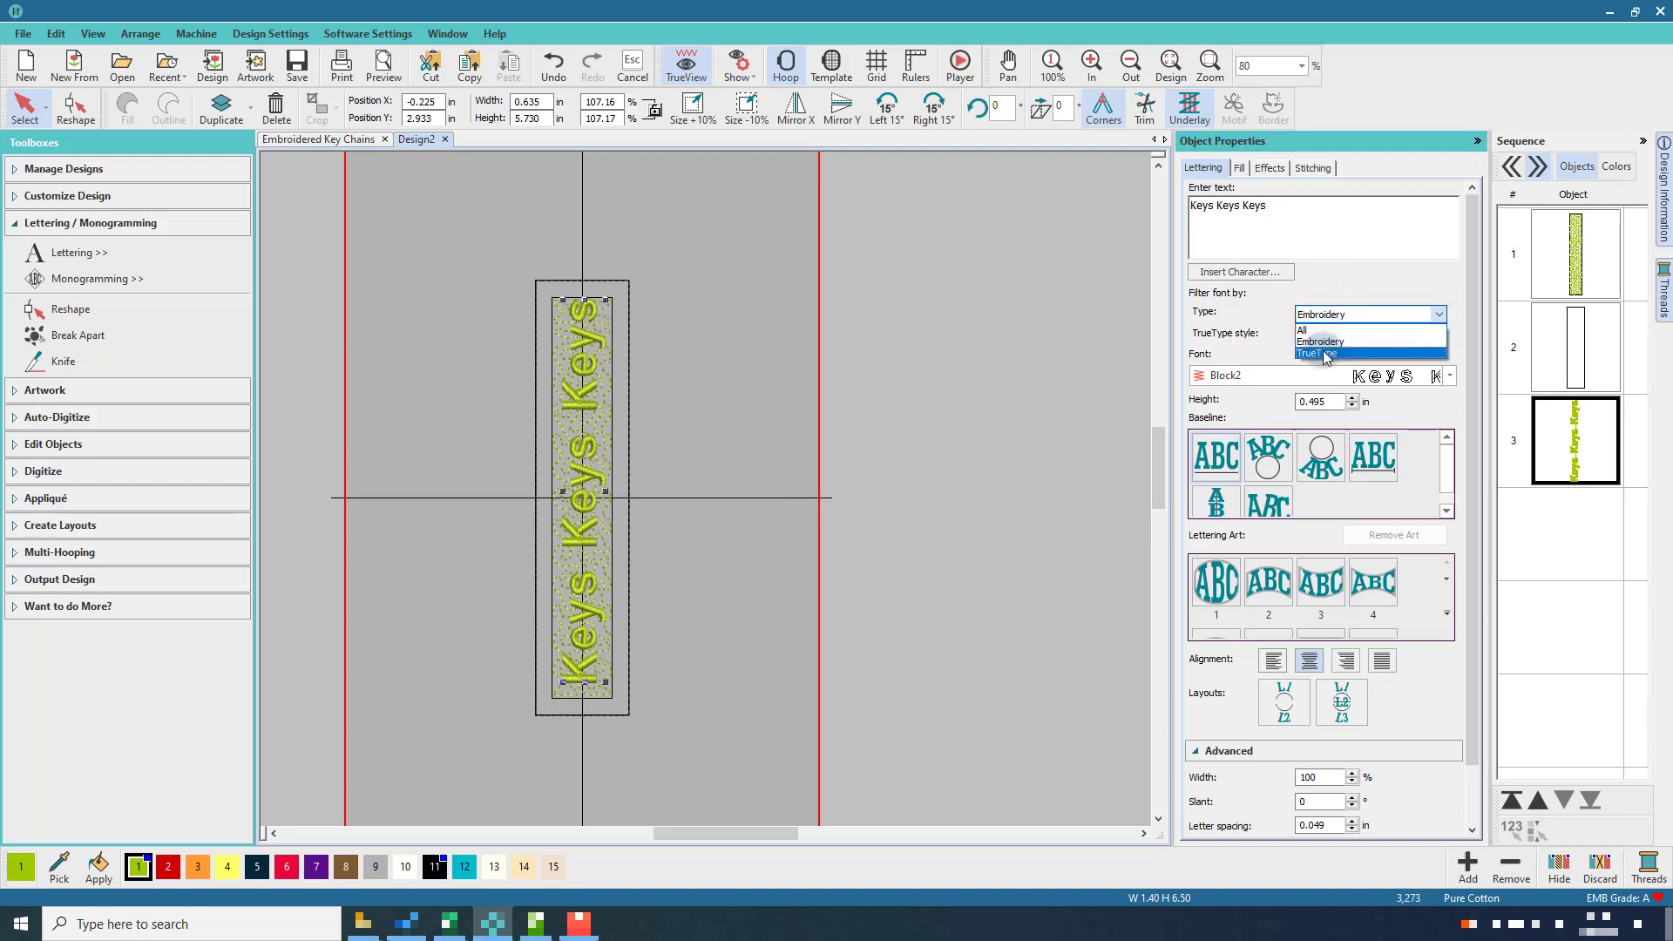
left_click(1258, 333)
left_click(1452, 377)
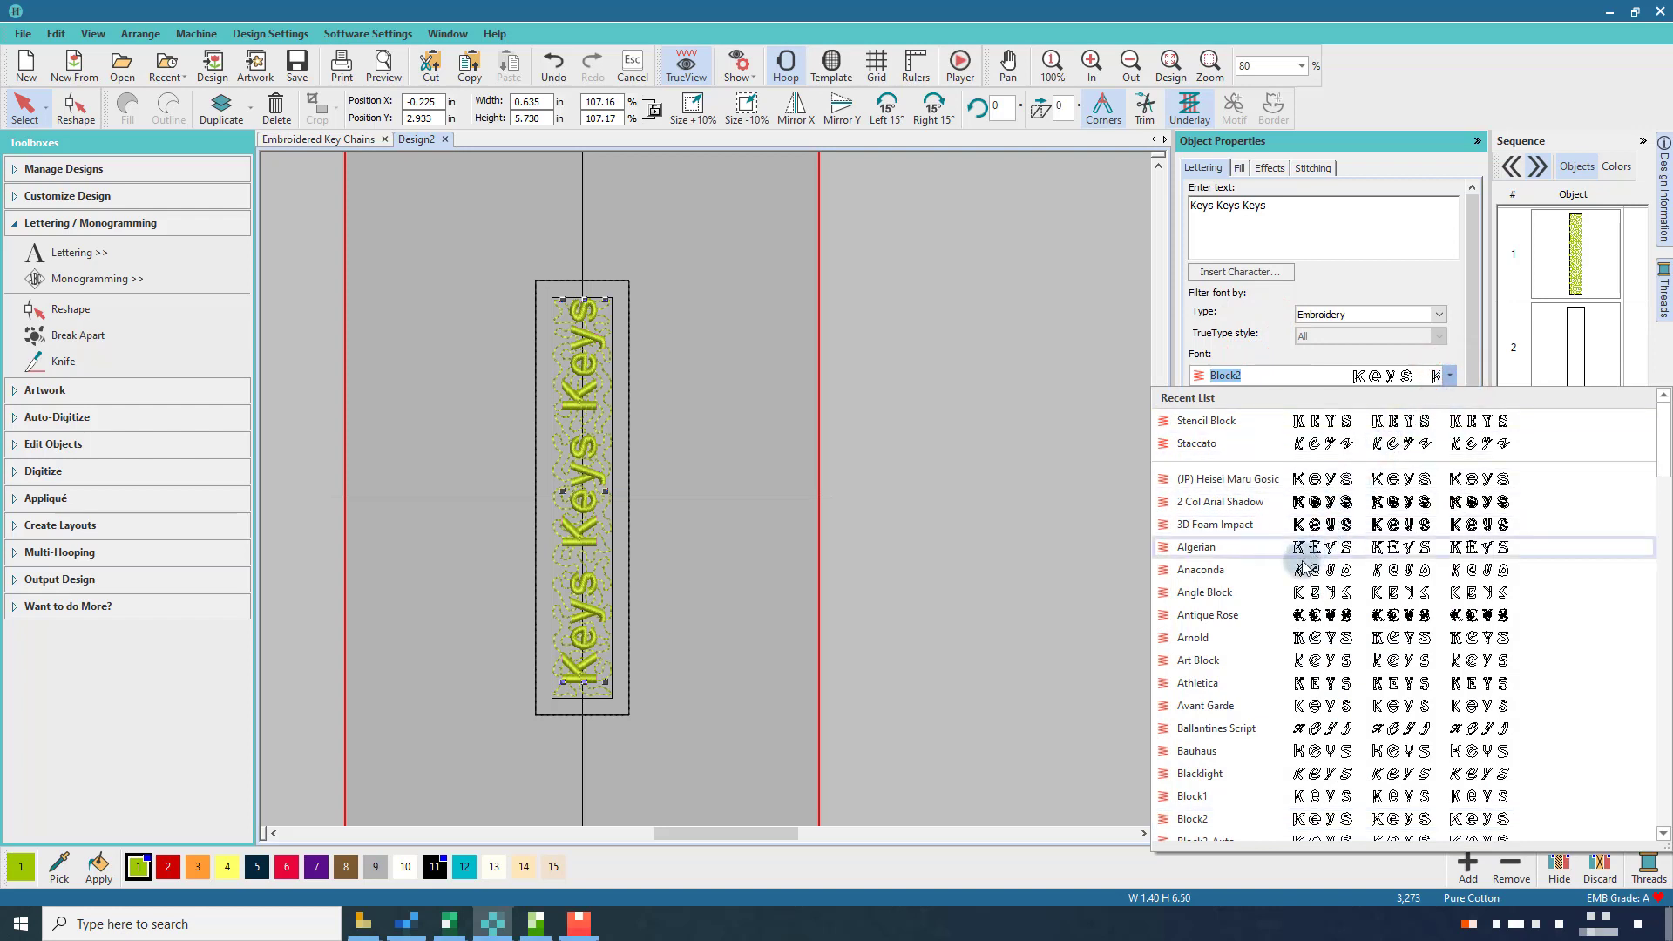
left_click(1230, 684)
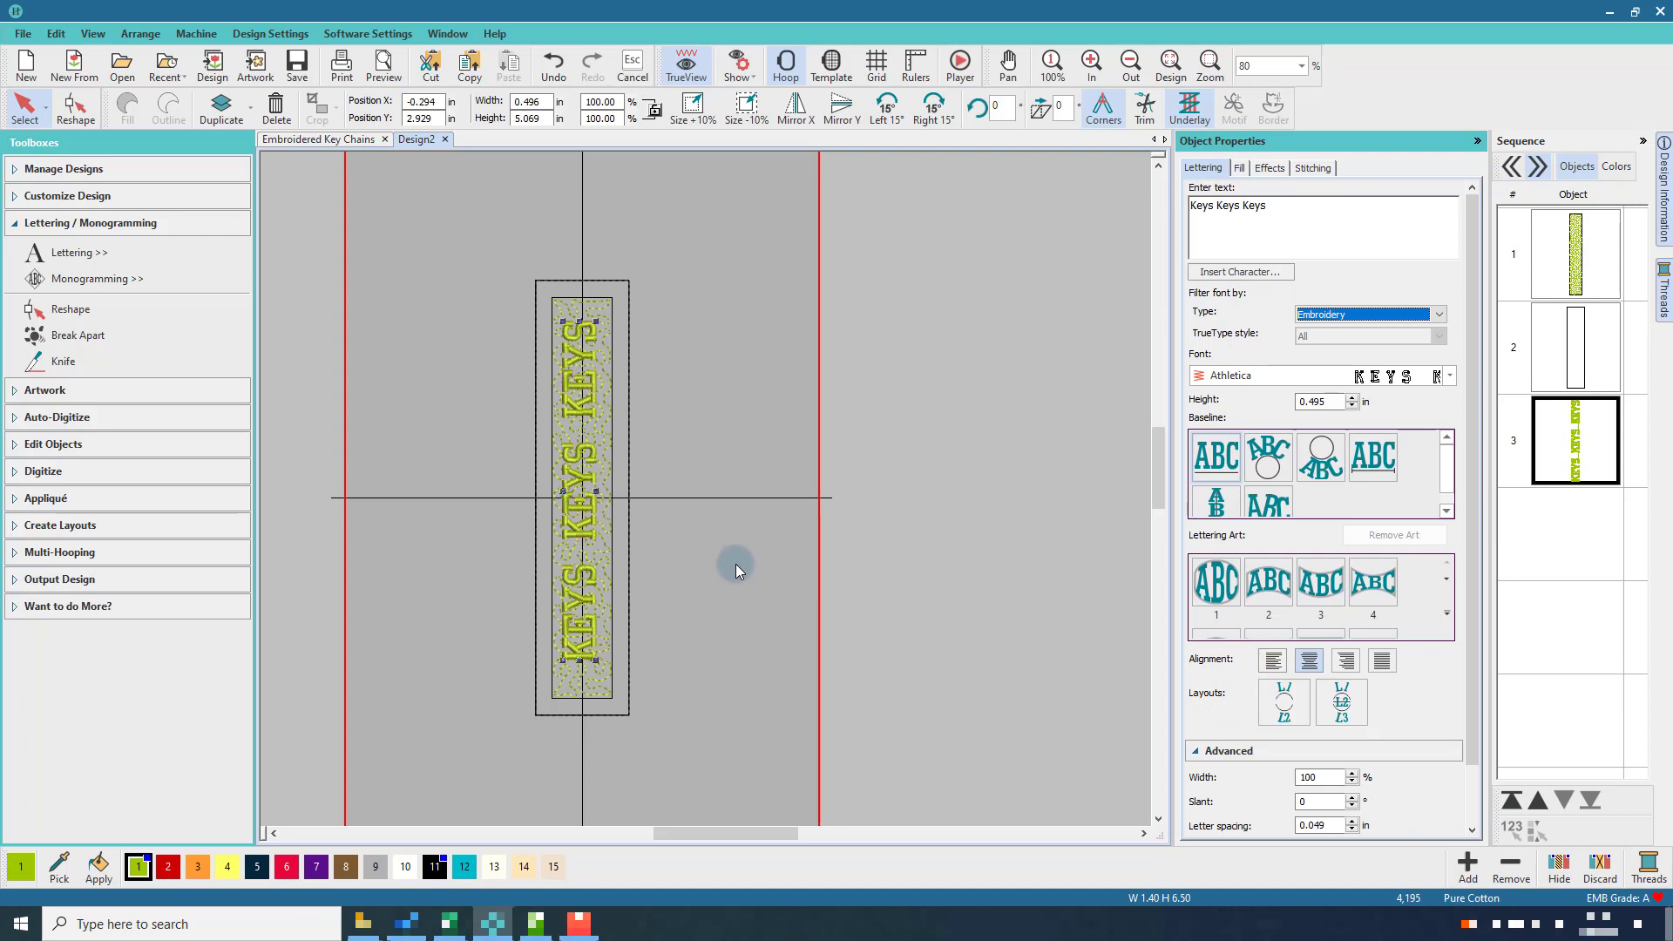
left_click(437, 868)
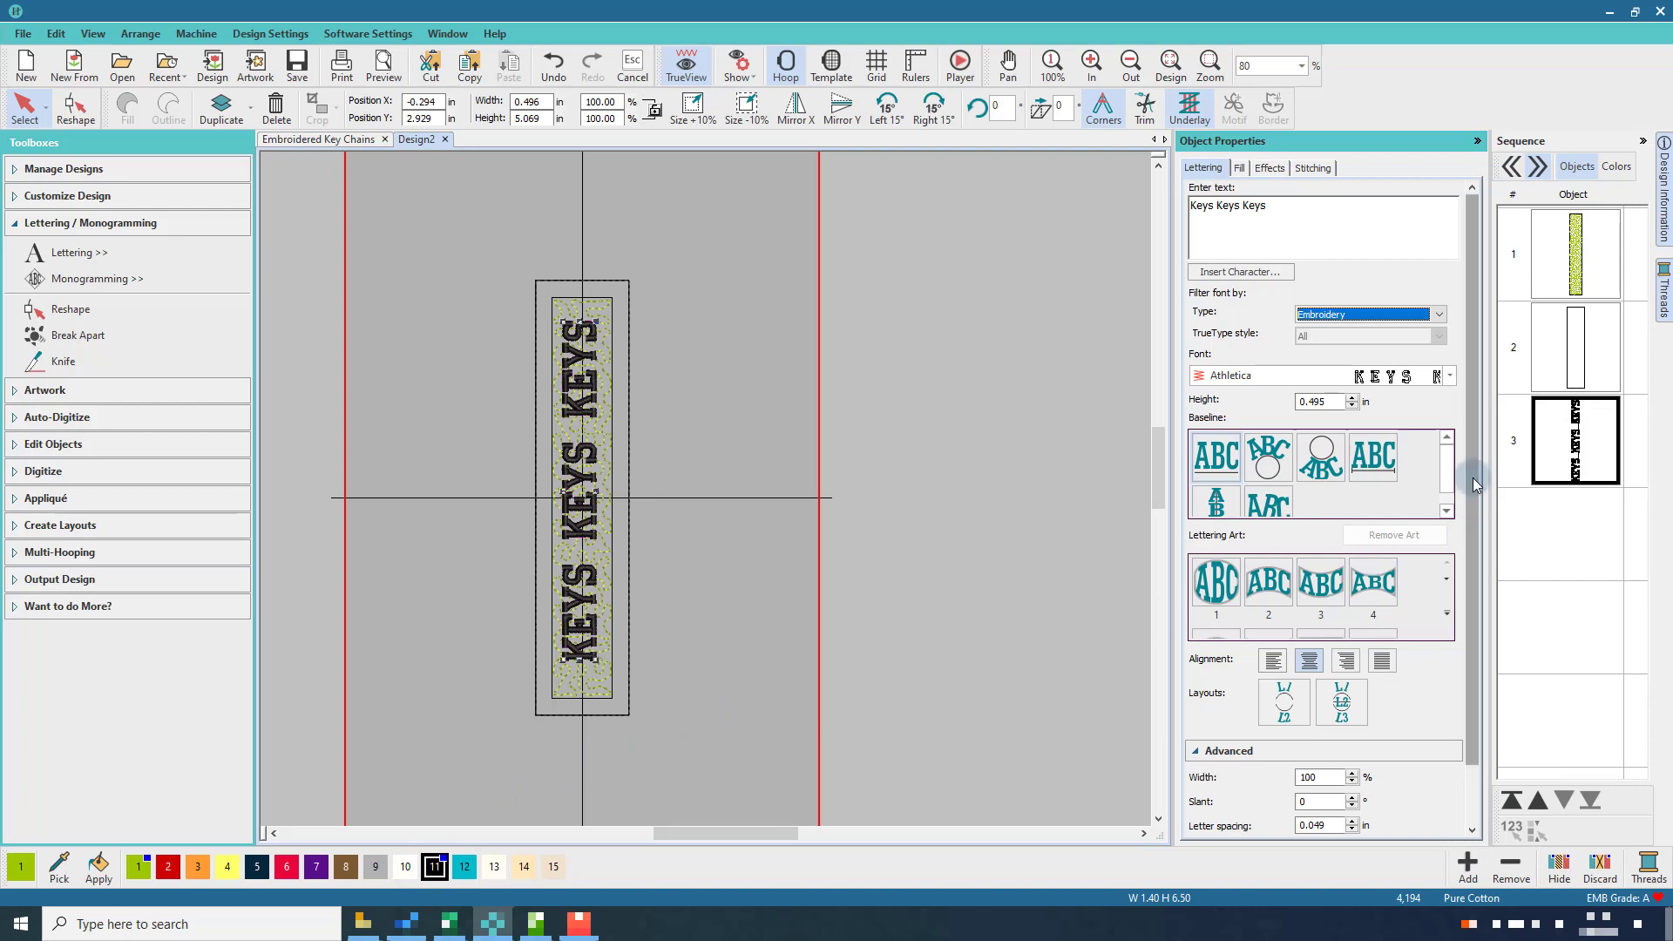
Recolour the offset outline around the strip with dark navy thread colour 5
left_click(1558, 366)
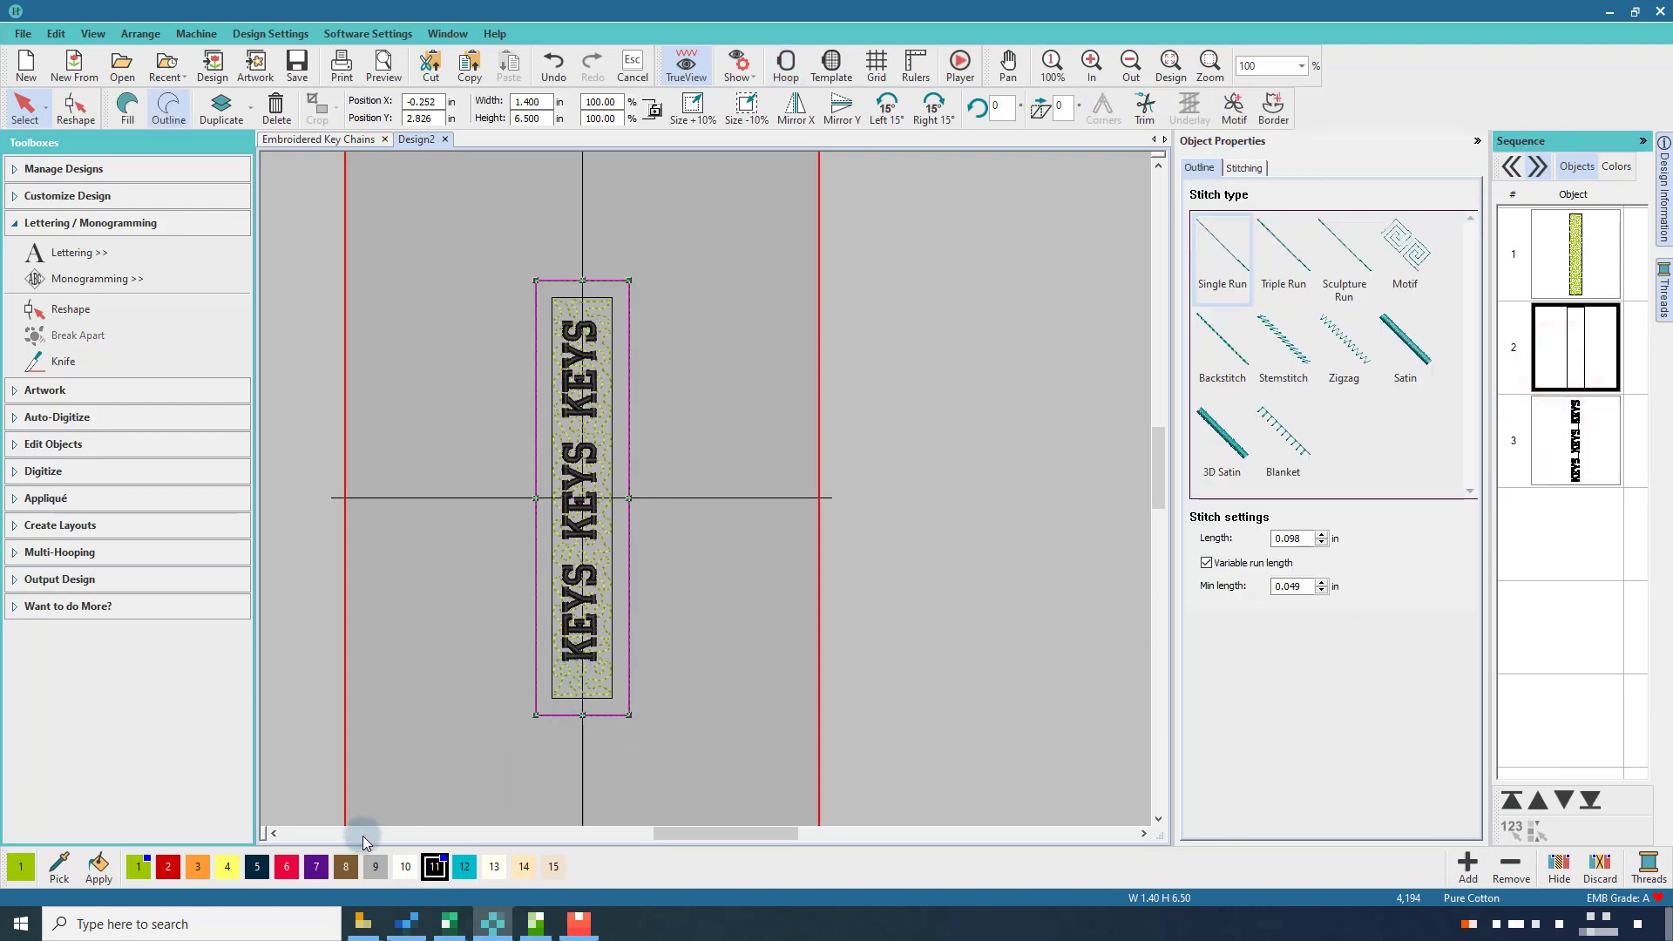
left_click(257, 868)
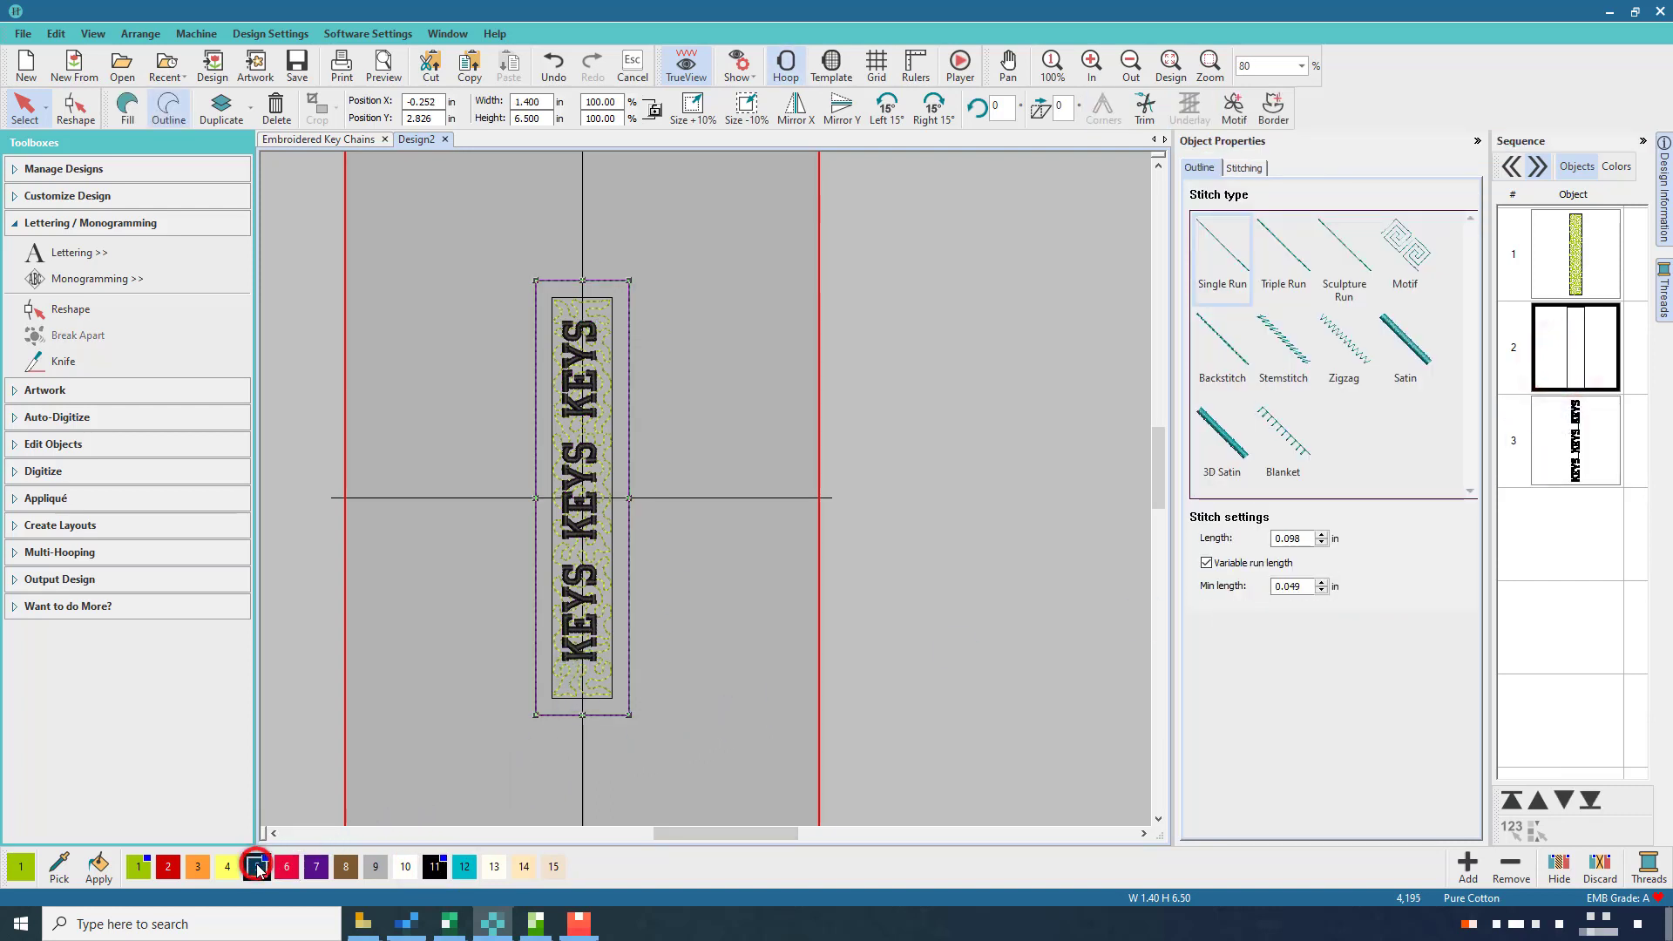
left_click(1573, 260)
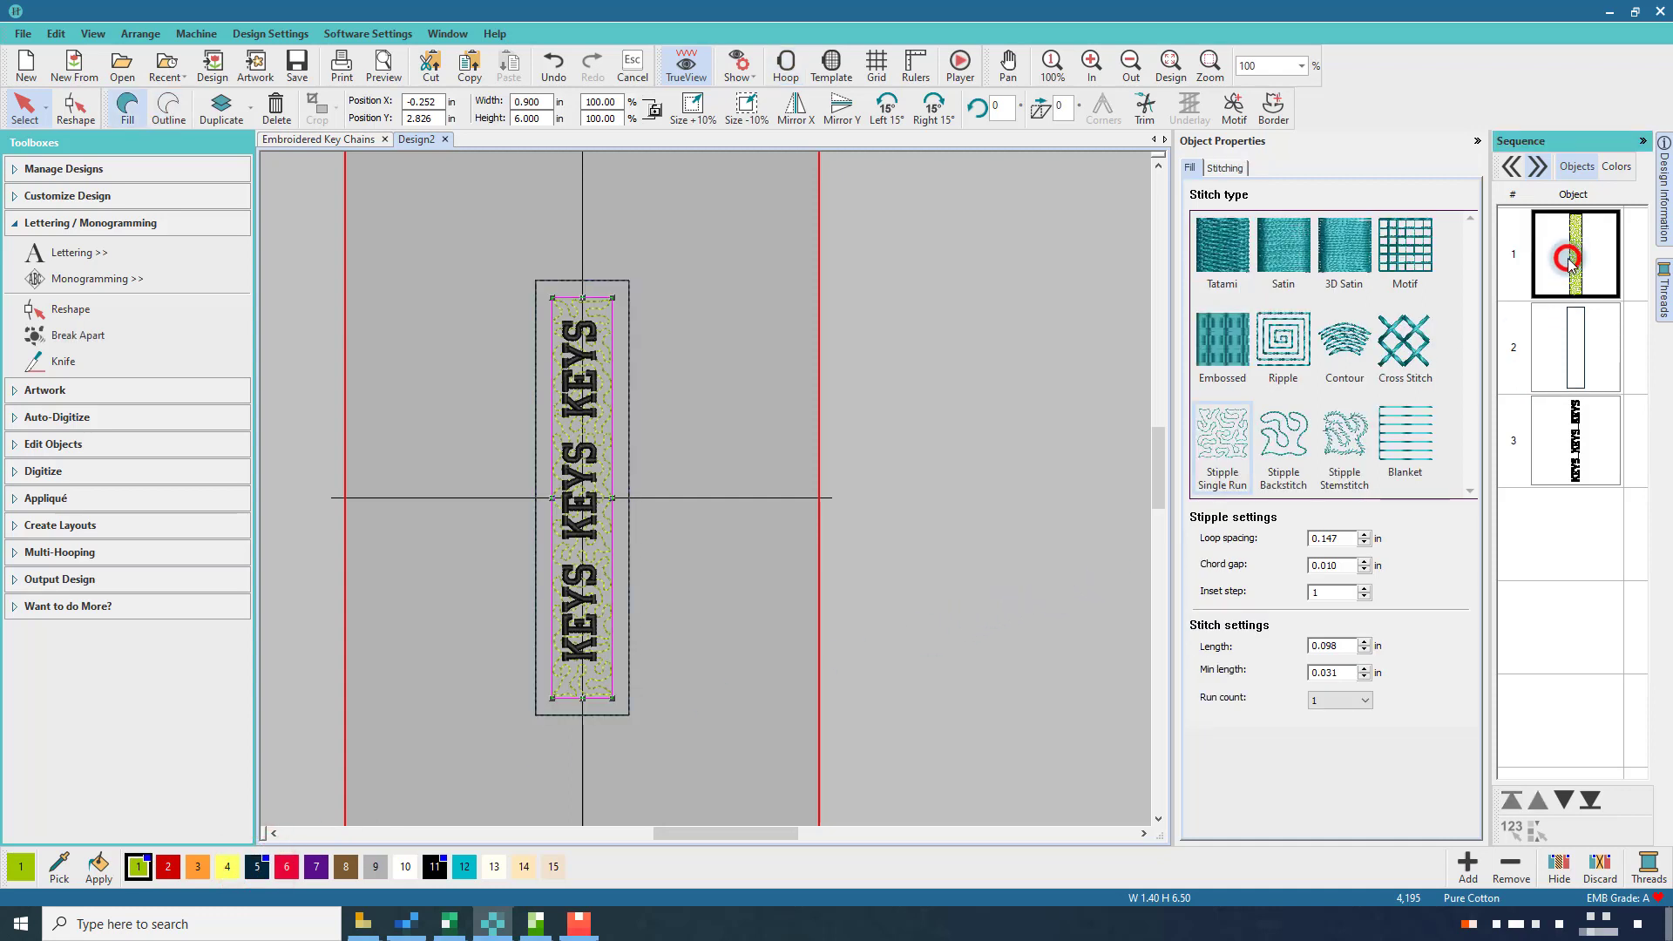
left_click(767, 350)
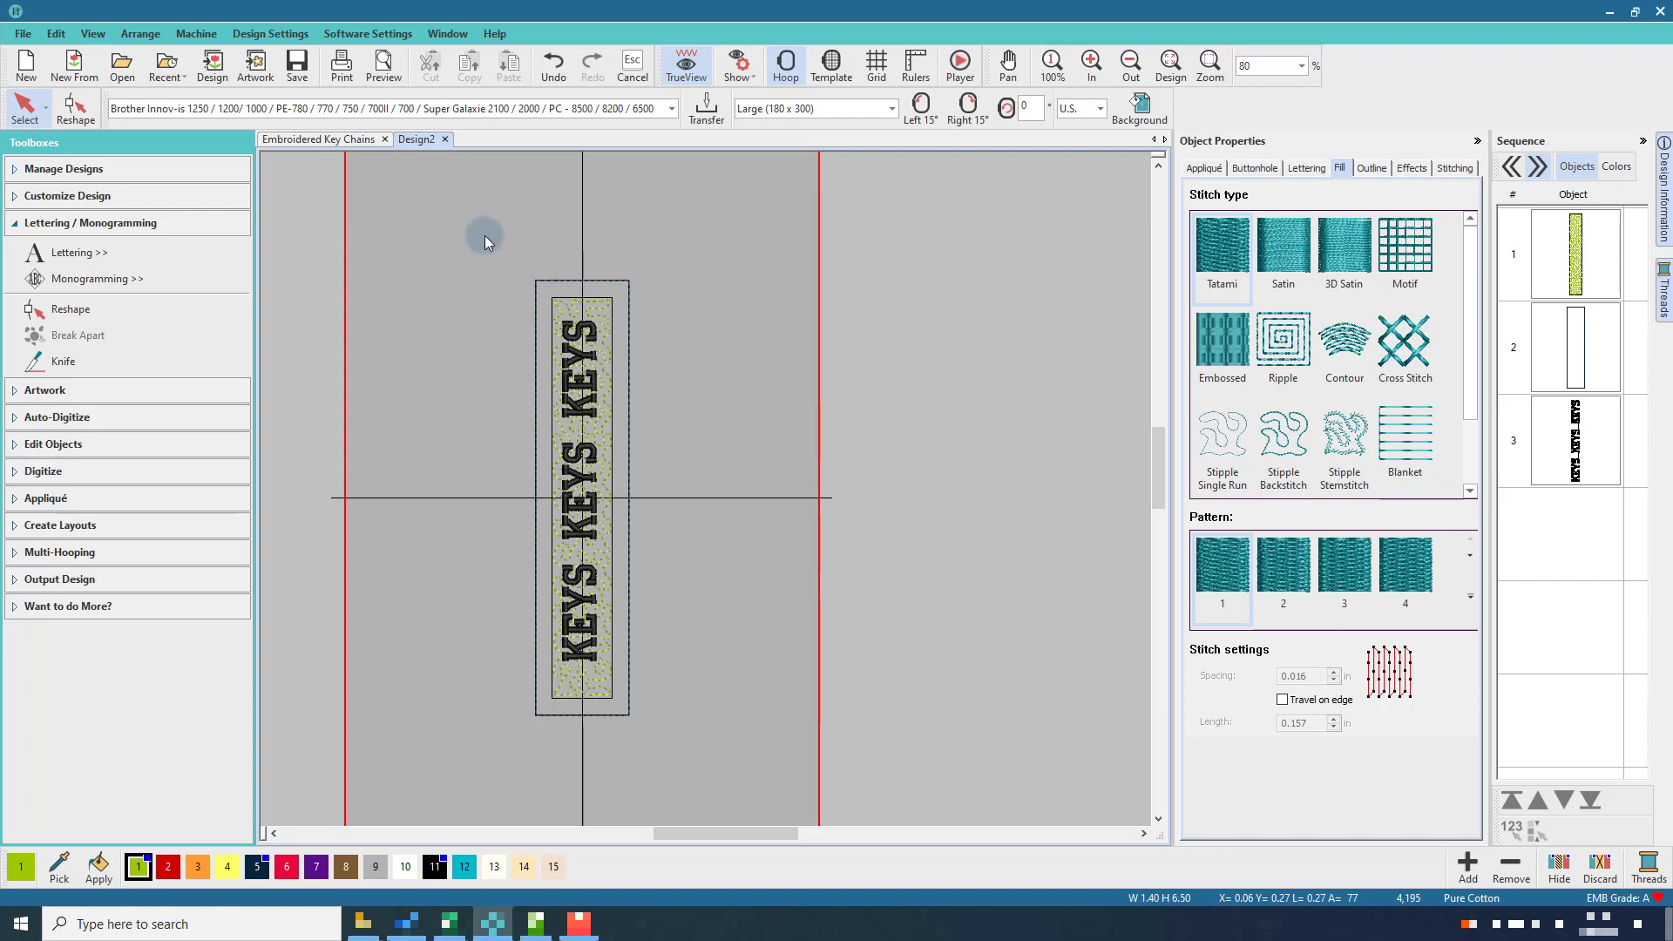
Align the centres of the strip, outline and lettering with each other both vertically and horizontally
left_click_drag(485, 235, 682, 762)
right_click(590, 483)
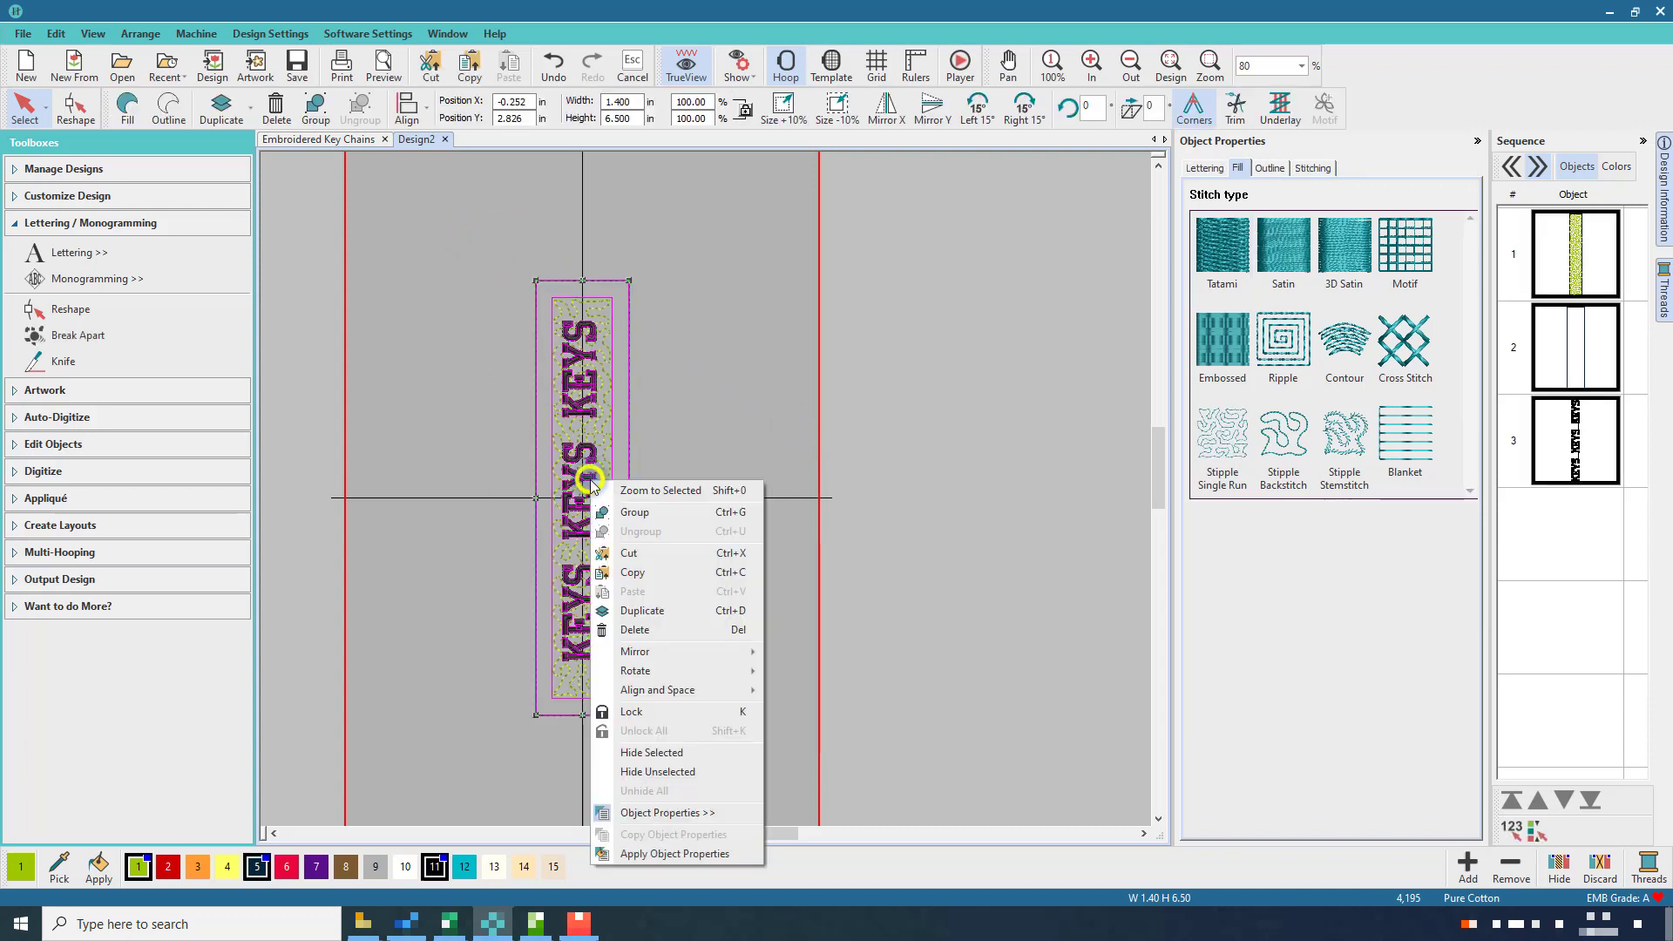
left_click(681, 694)
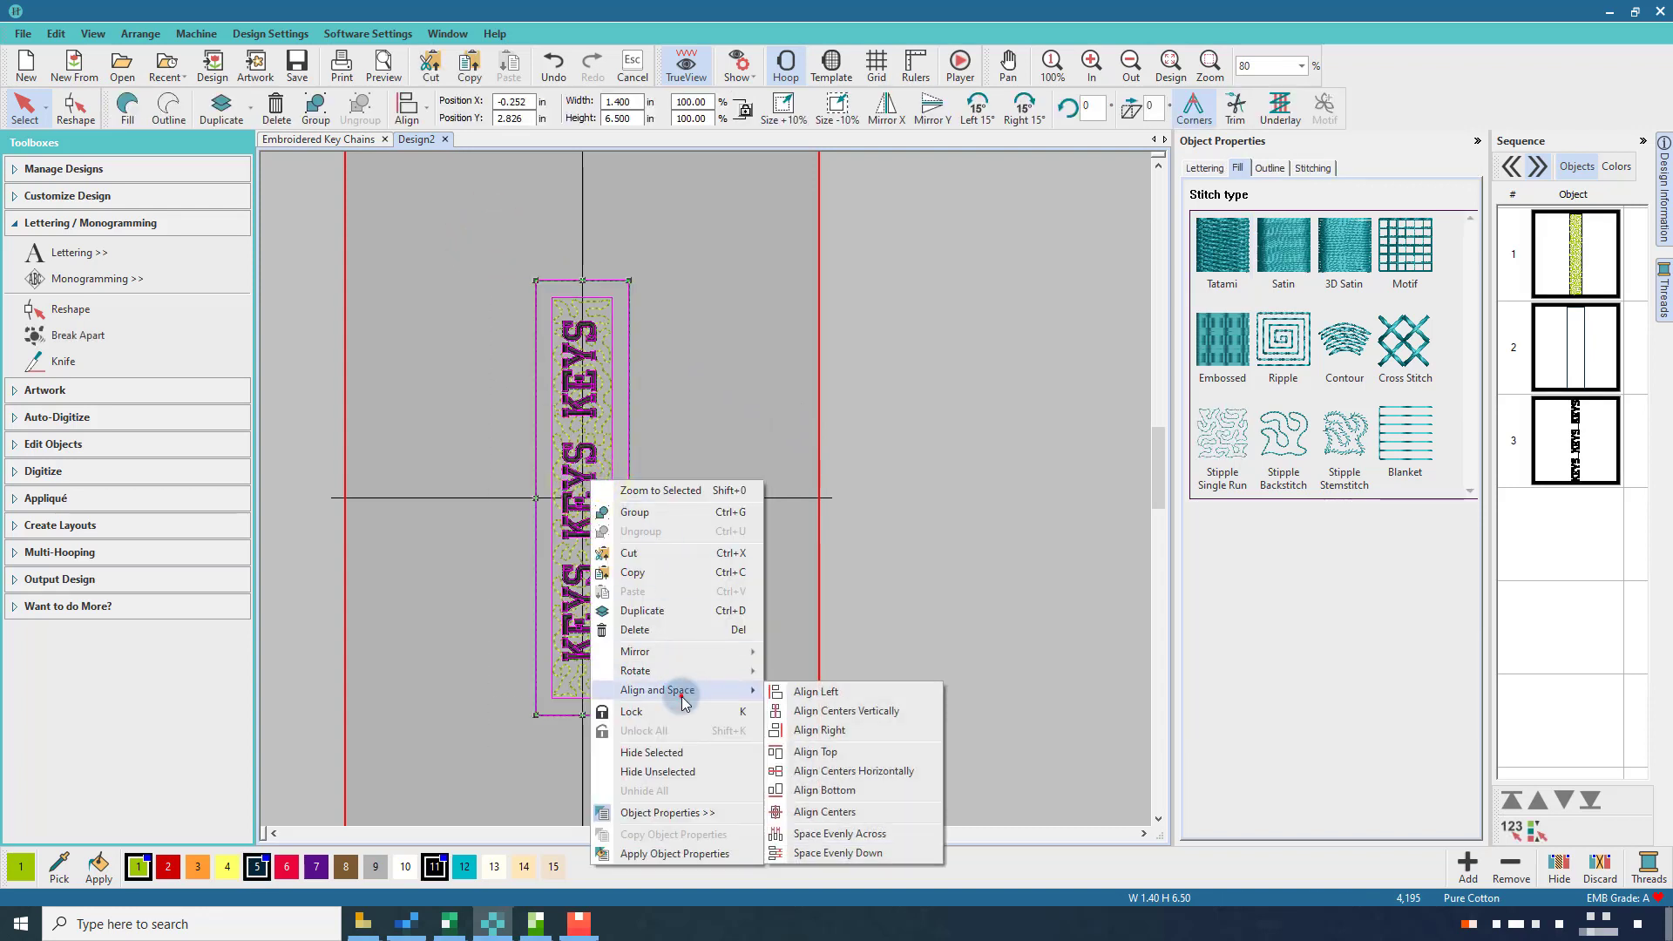
left_click(843, 712)
right_click(584, 412)
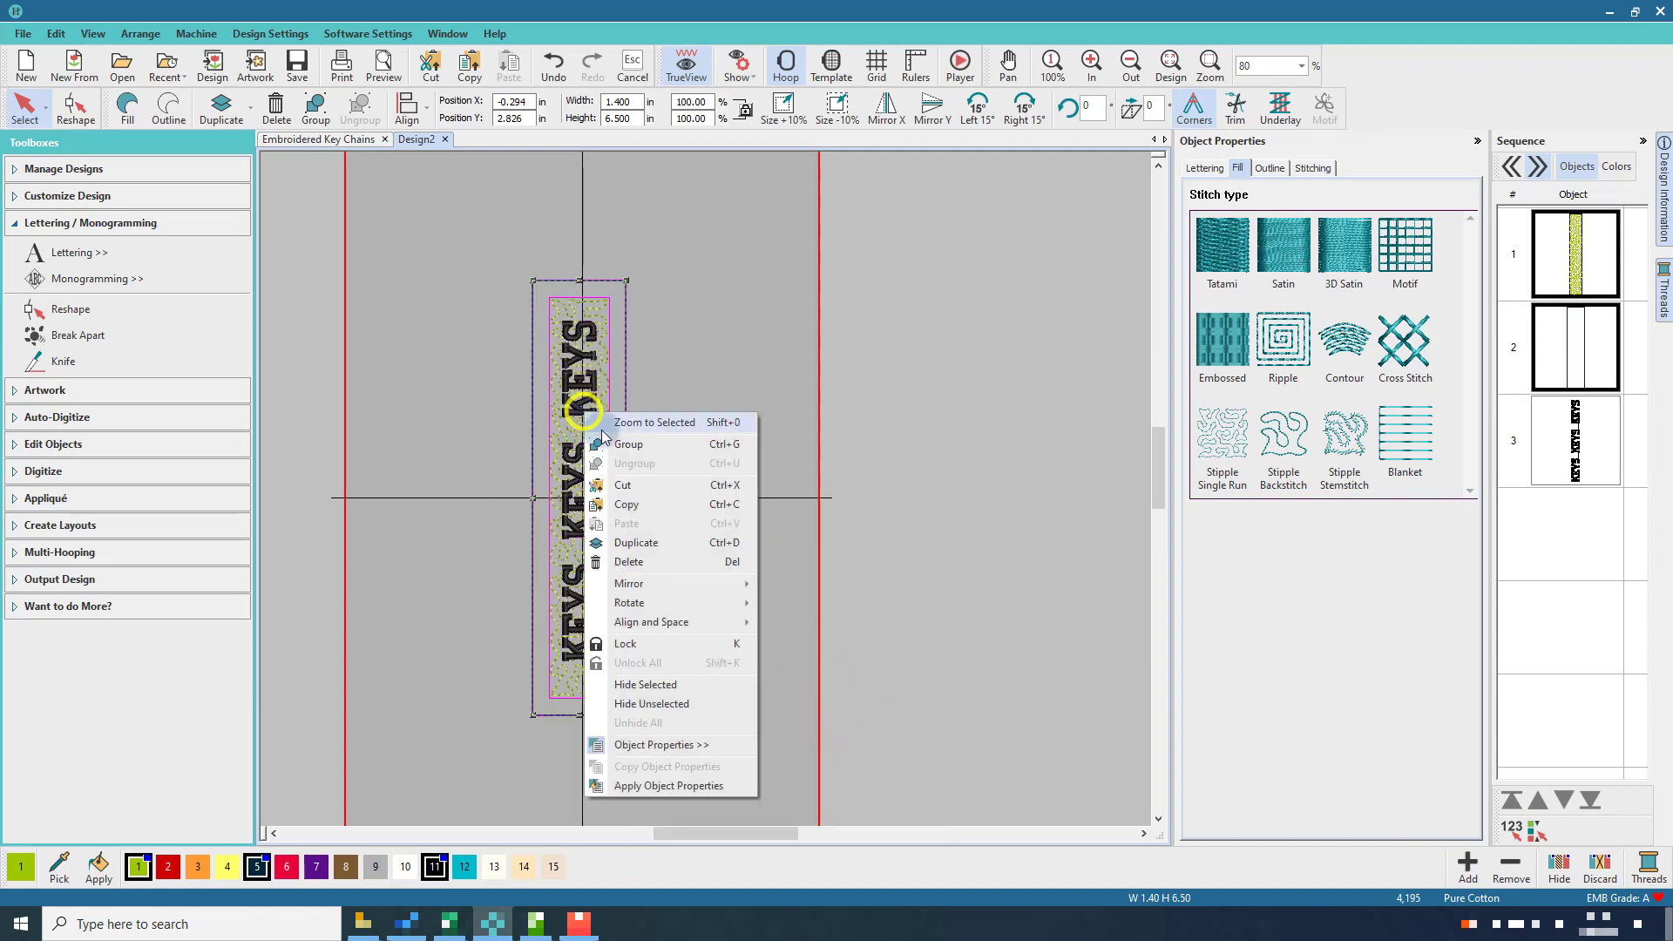
left_click(667, 622)
left_click(837, 708)
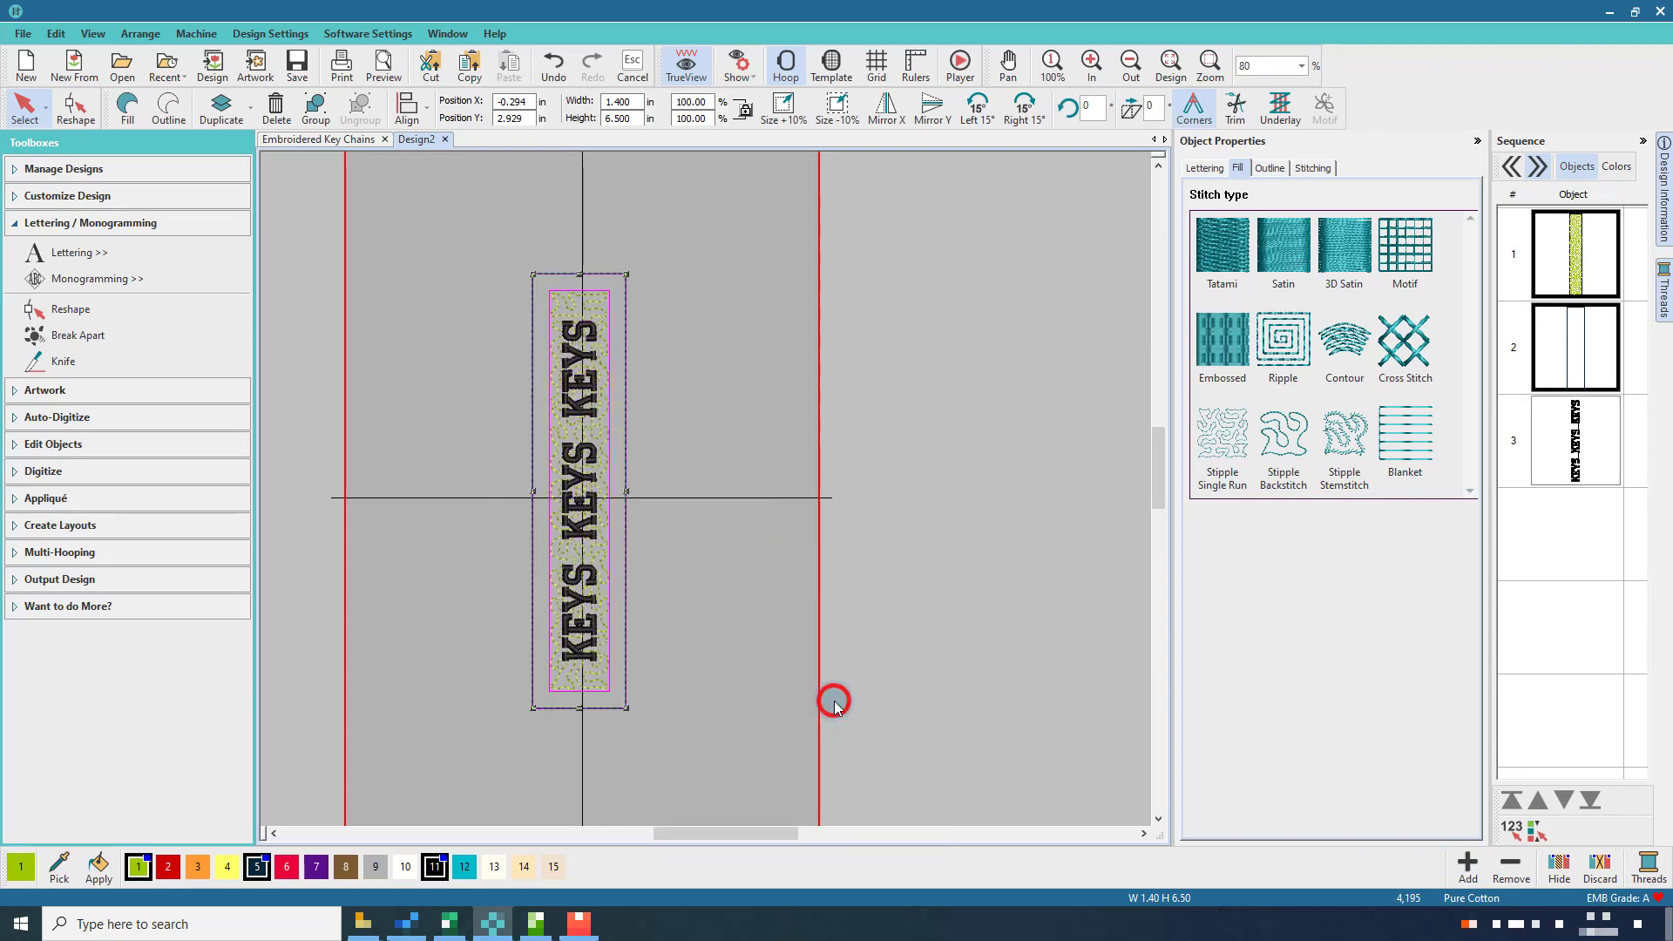
Move the whole key chain to the left part of the hoop and place two duplicates side by side to its right
left_click_drag(589, 418, 458, 419)
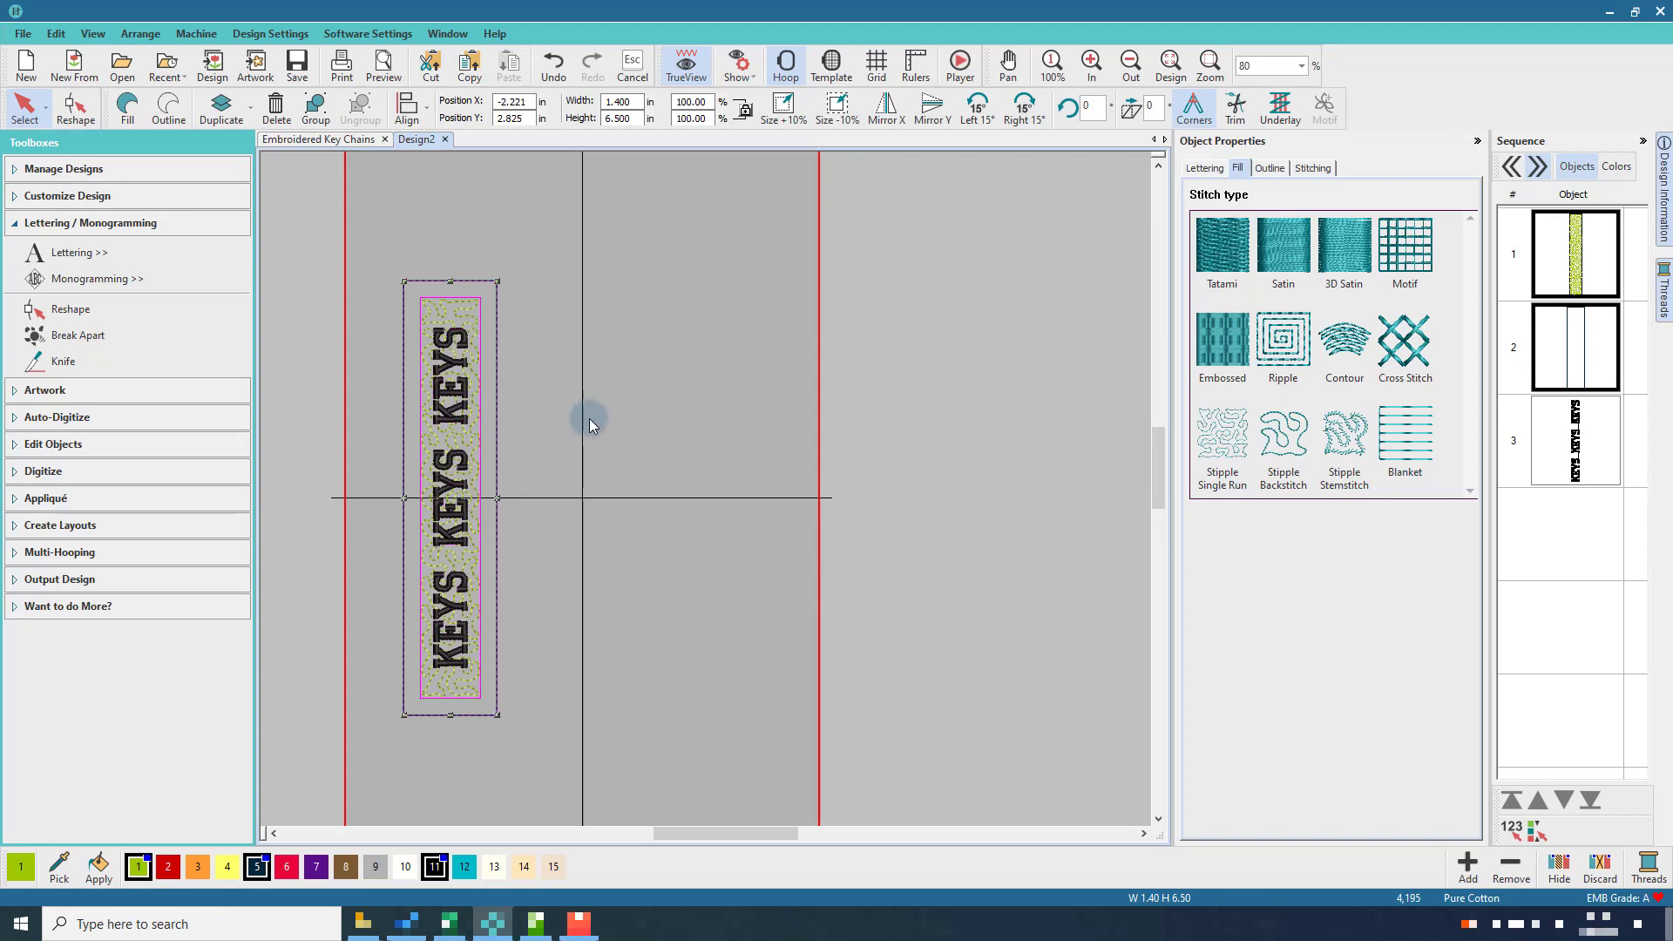
left_click(346, 243)
left_click(602, 760)
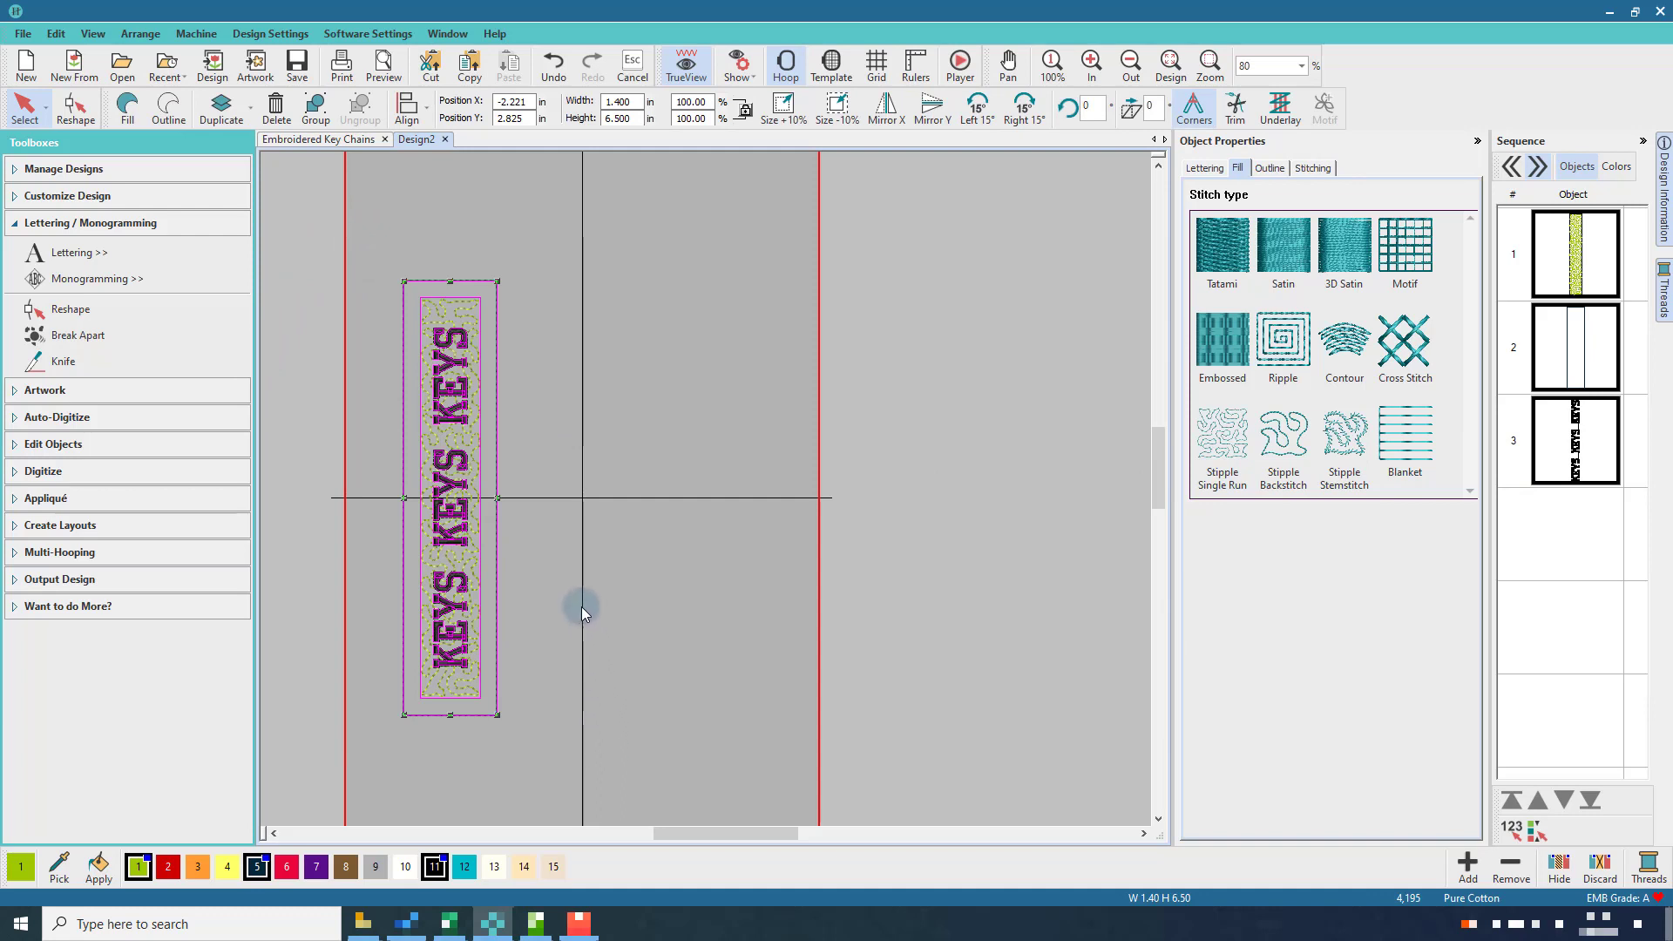
key("ctrl+d")
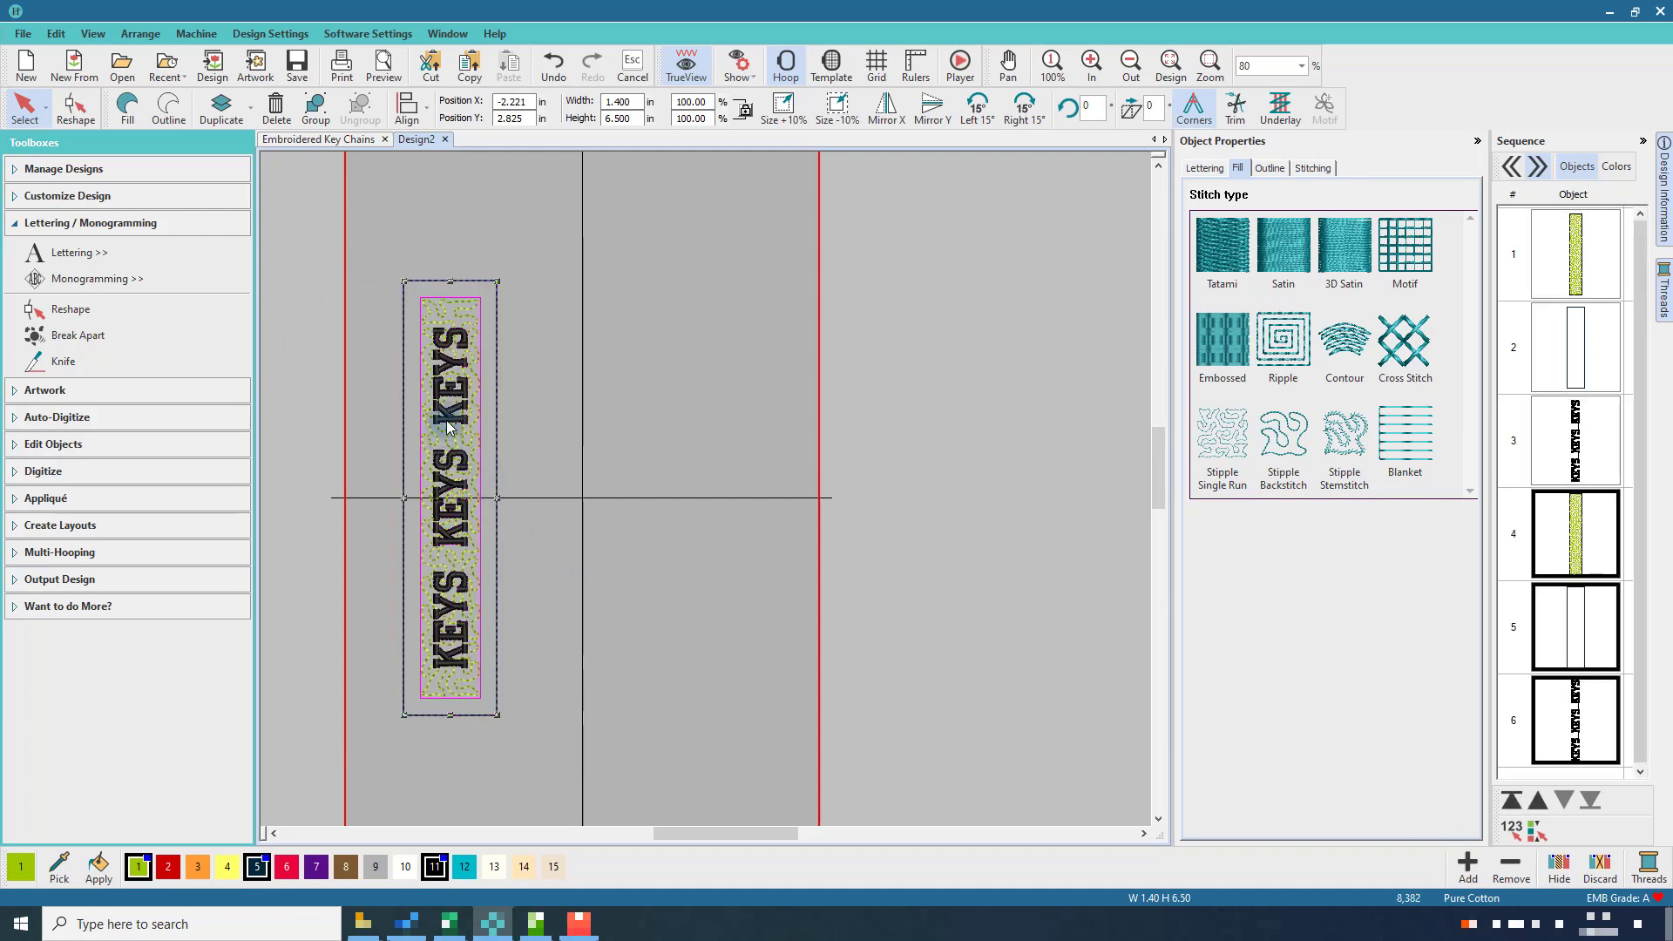
left_click_drag(447, 426, 582, 426)
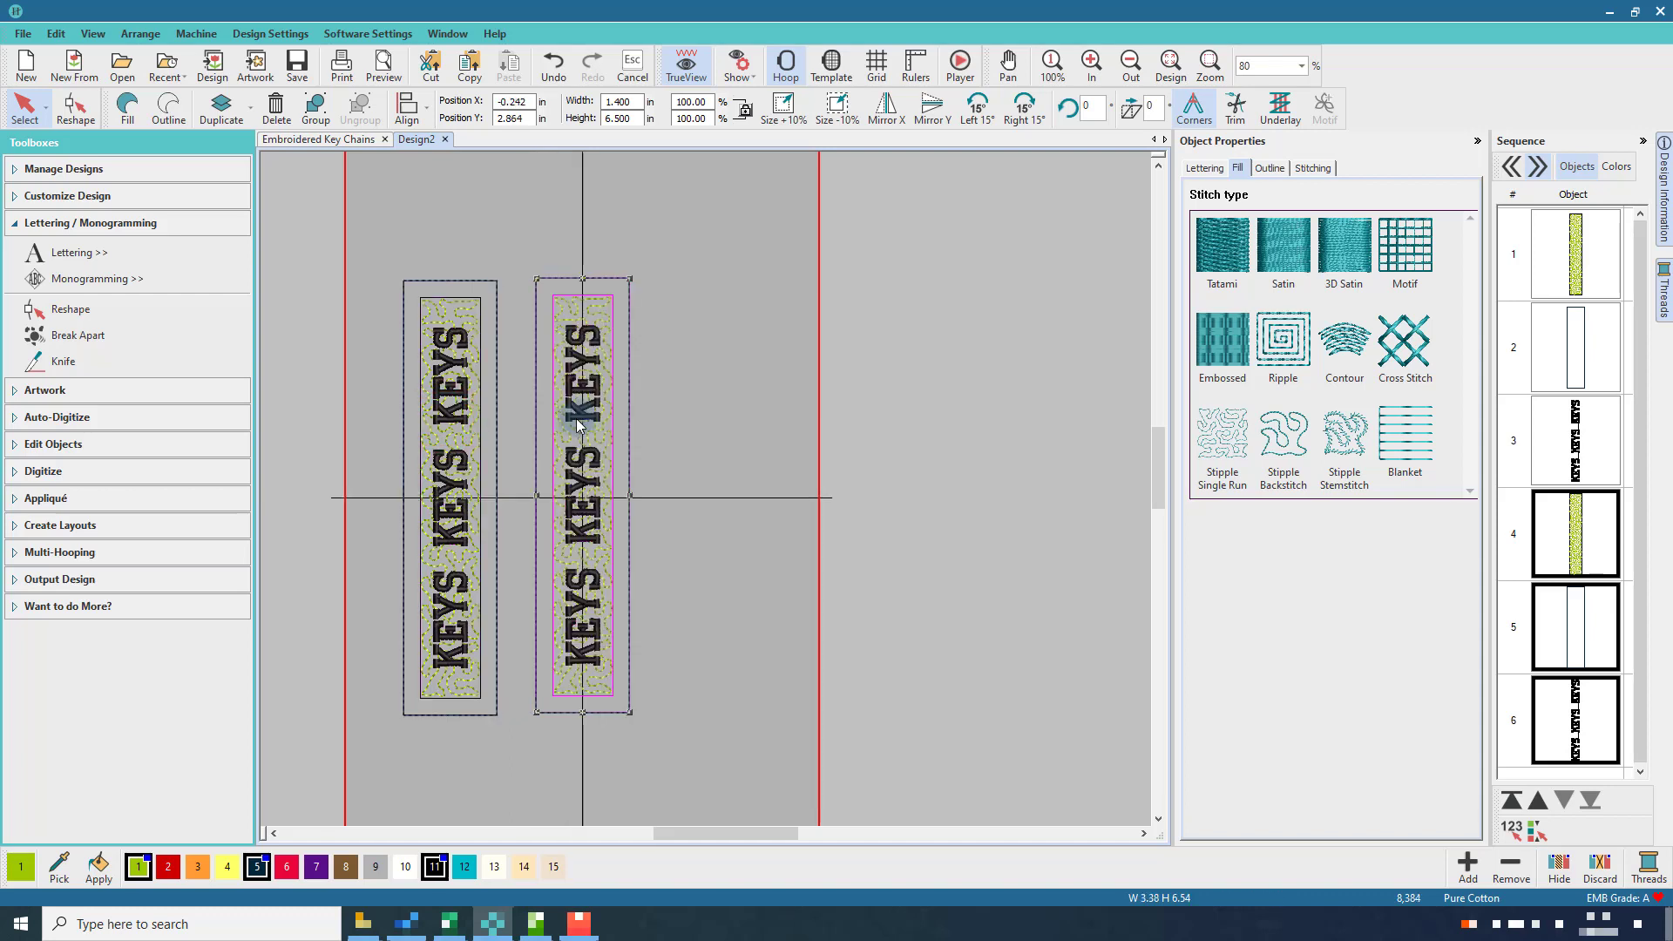
key("ctrl+d")
left_click_drag(573, 419, 708, 417)
left_click(788, 440)
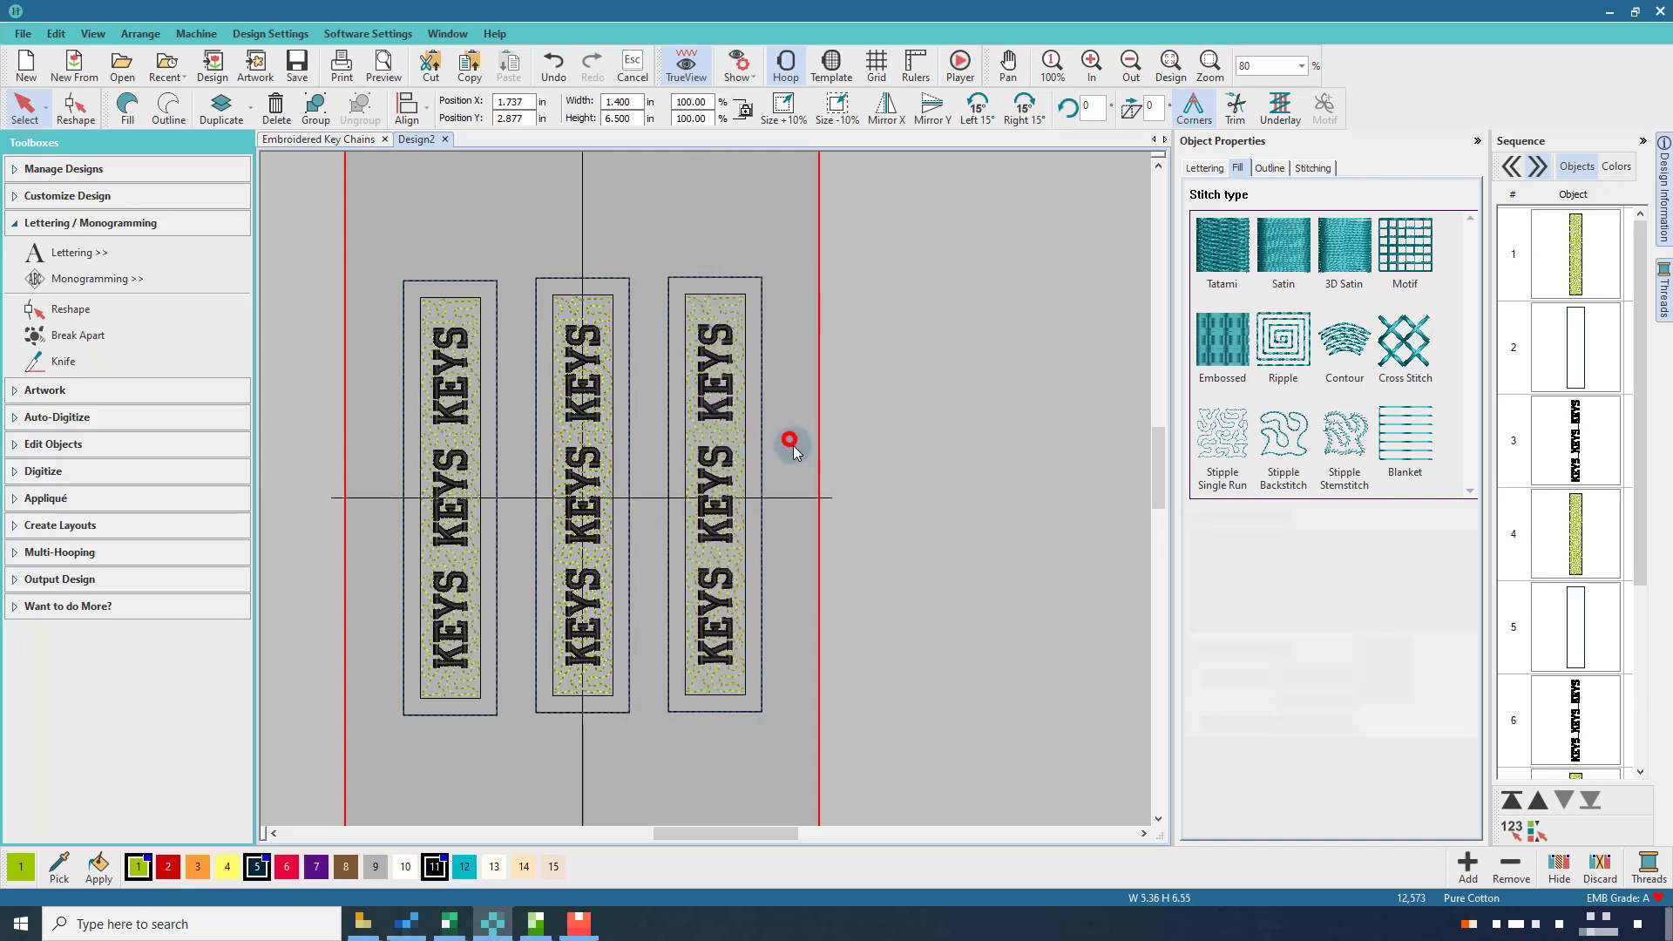
Change the middle strip's fill to a Motif fill using the Circle02 pattern from the Single Motifs category
left_click(606, 321)
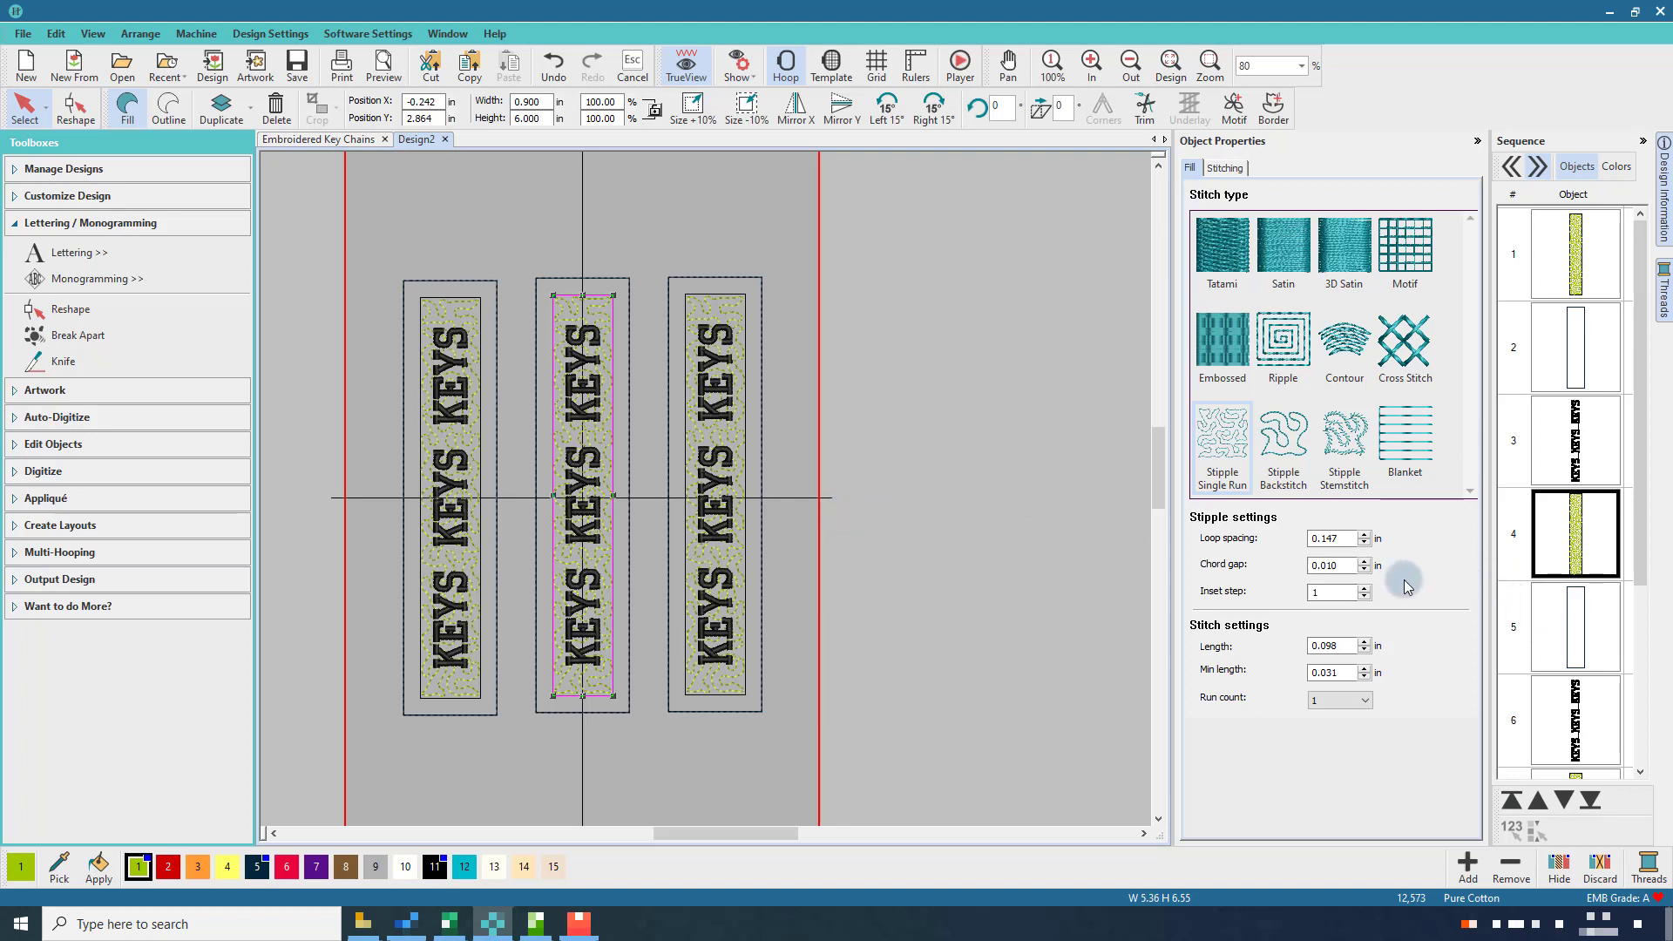
left_click(1405, 272)
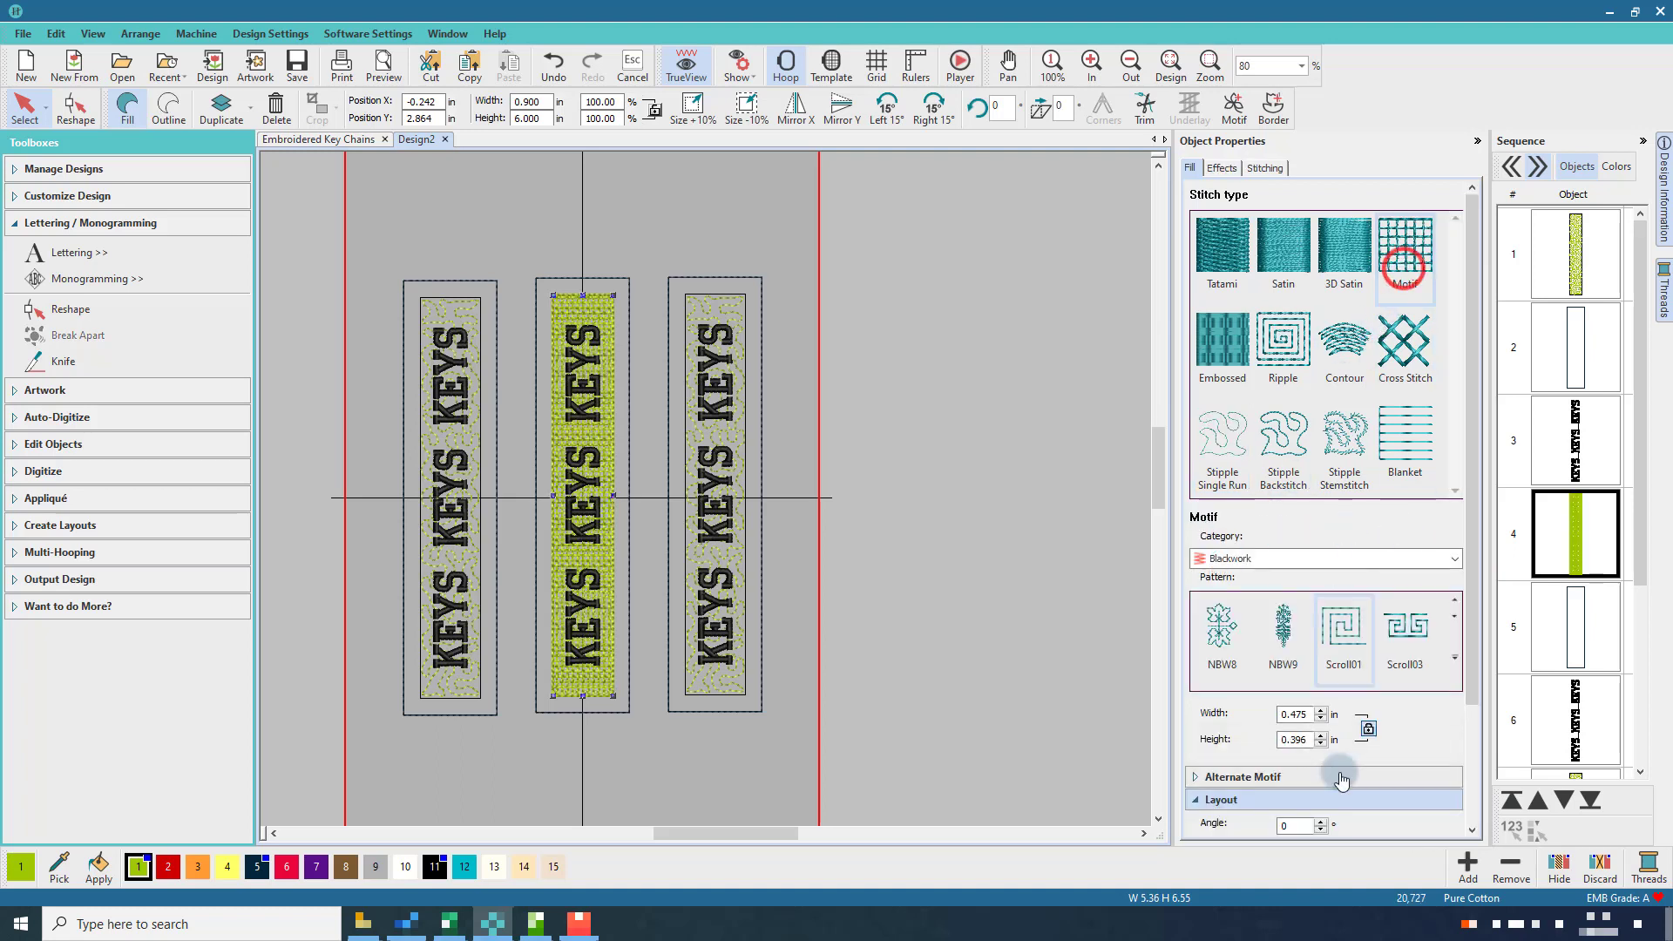
left_click(1456, 561)
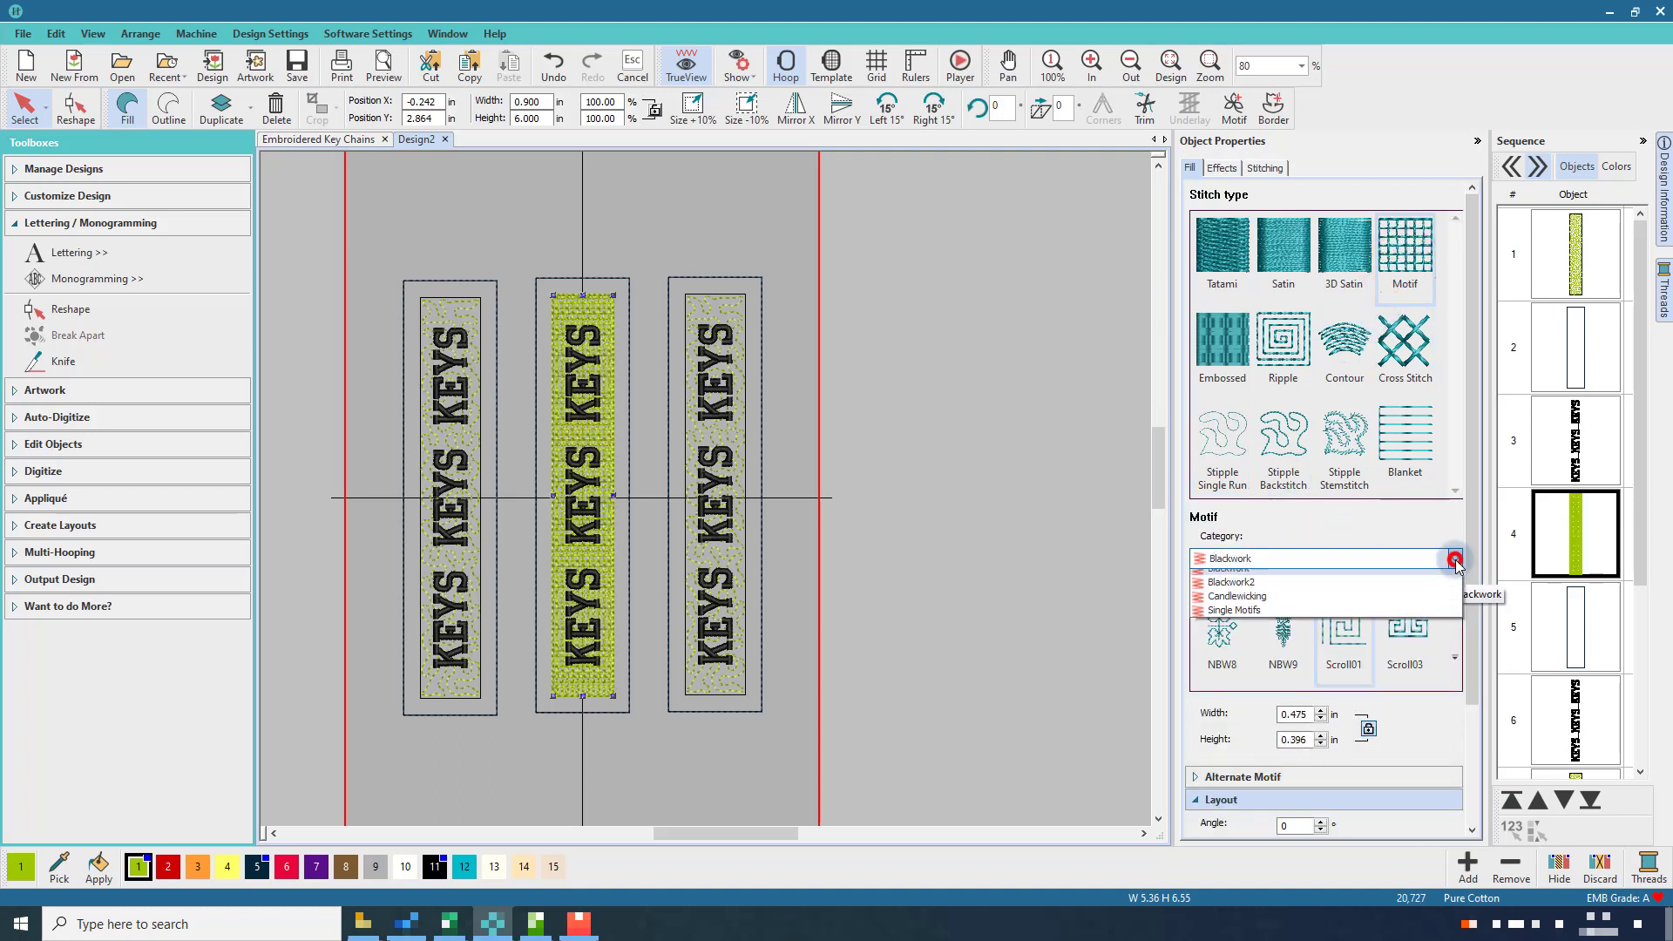
left_click(1419, 618)
left_click(1420, 631)
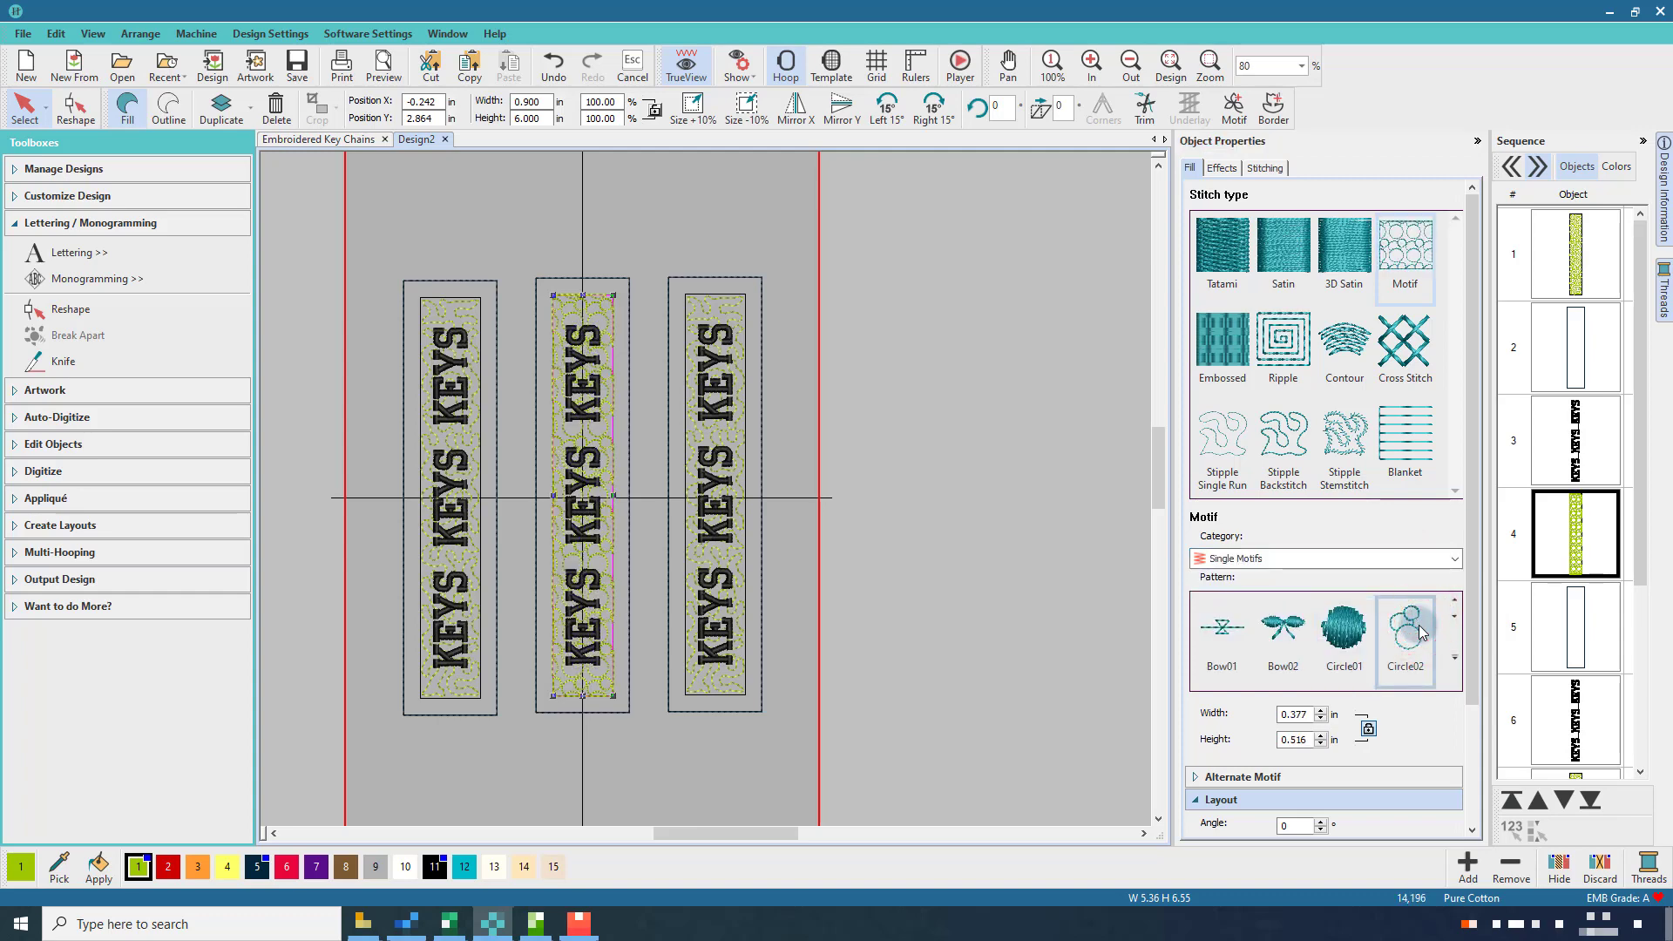
Recolour the middle strip's circle motif fill with crimson thread colour 6
left_click(1295, 715)
left_click_drag(1294, 715, 1312, 711)
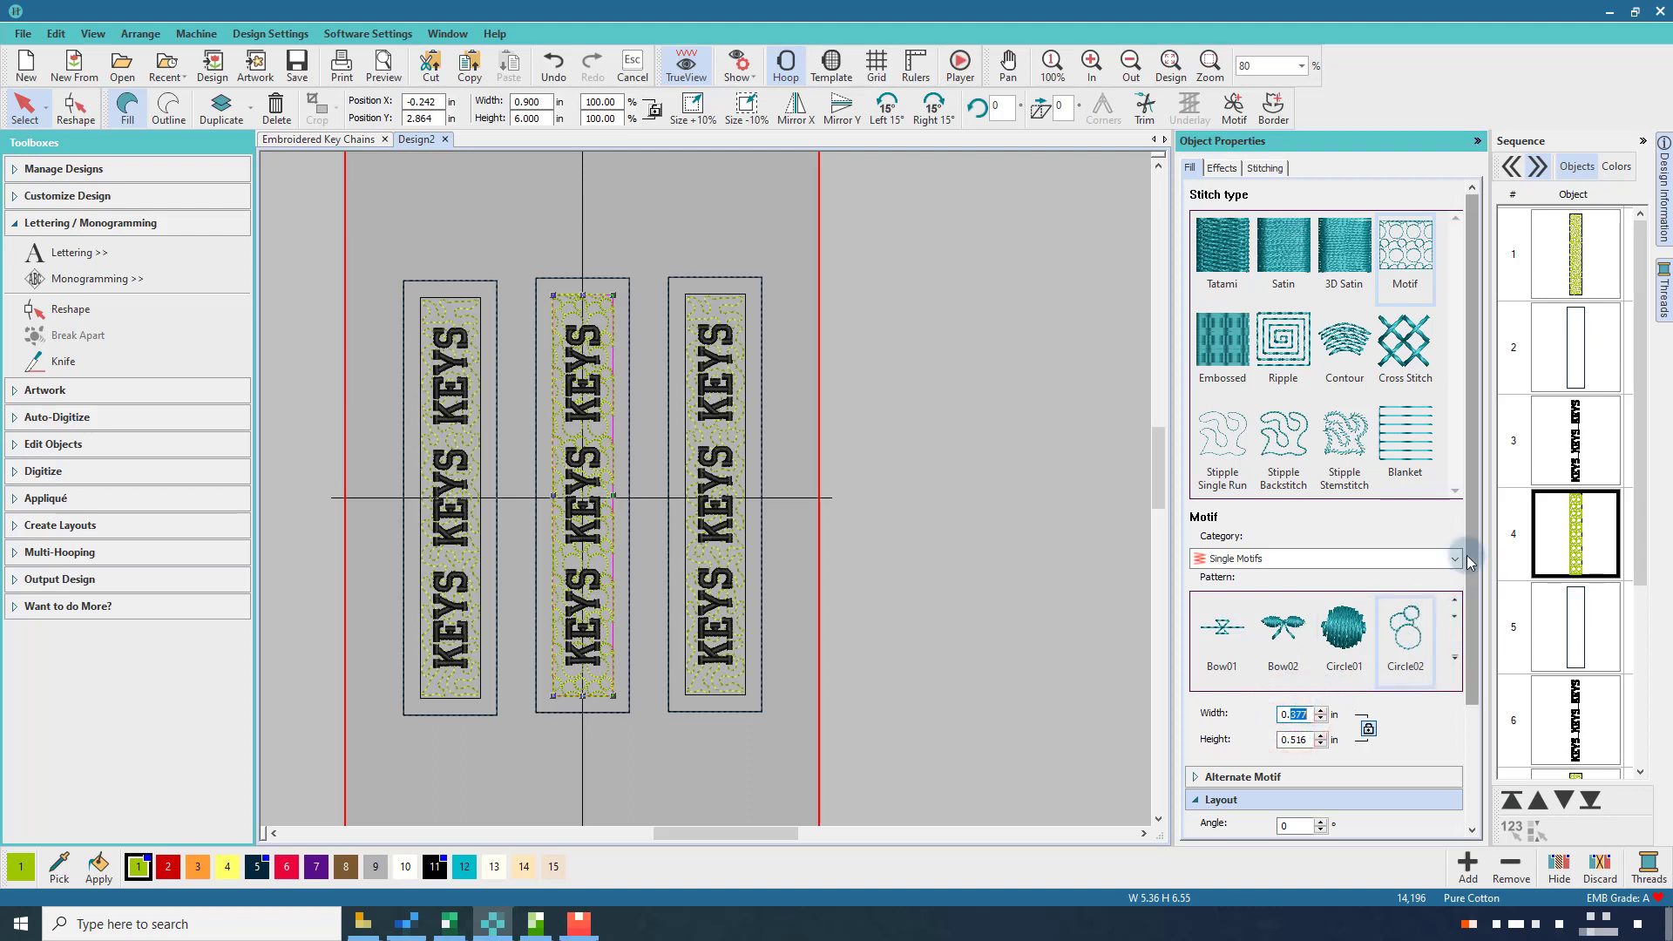
left_click_drag(1475, 541, 1483, 691)
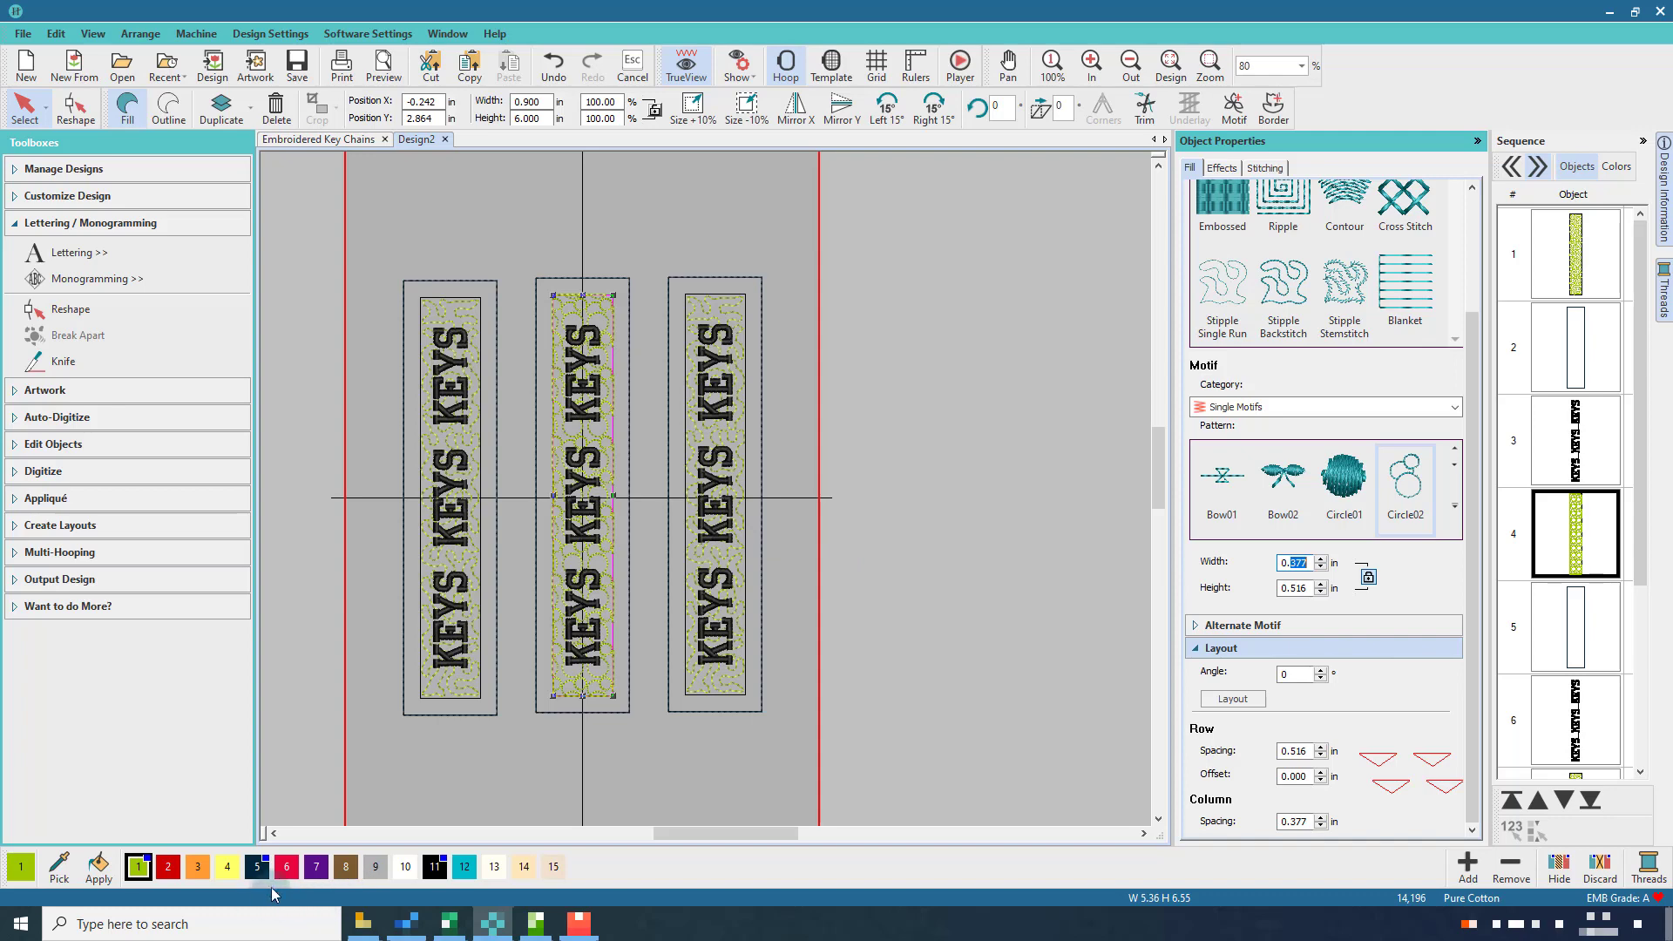
left_click(284, 869)
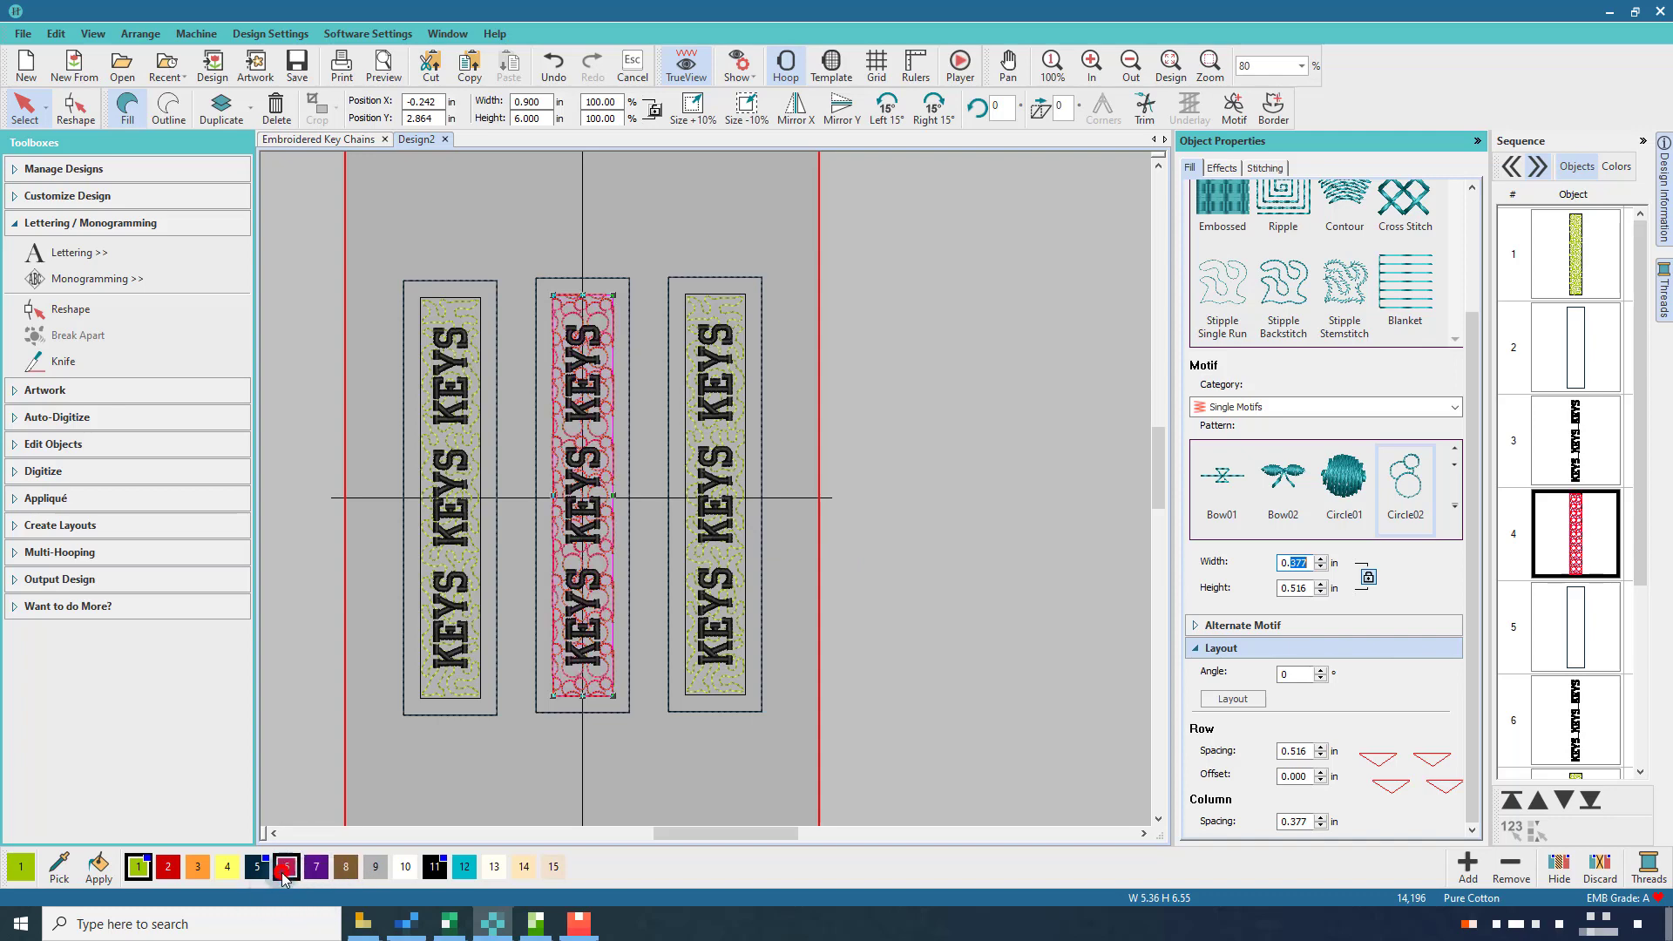
left_click(926, 669)
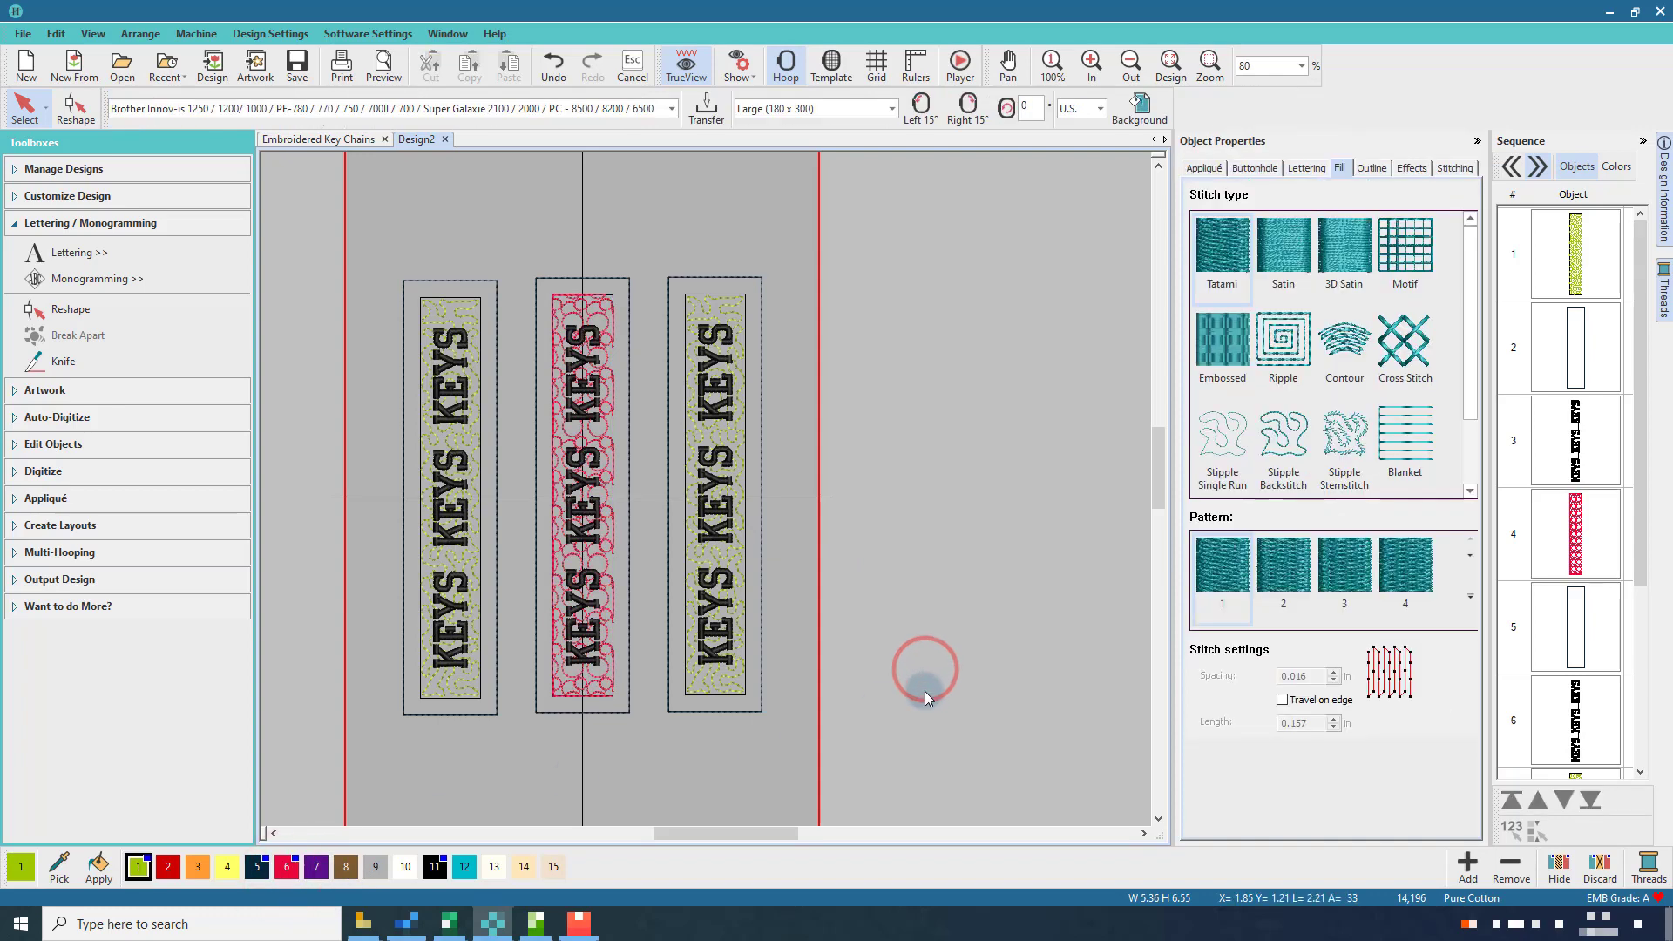
Replace the middle key chain's lettering text with "Mum's Car Mum's Car"
left_click(601, 347)
left_click(1200, 166)
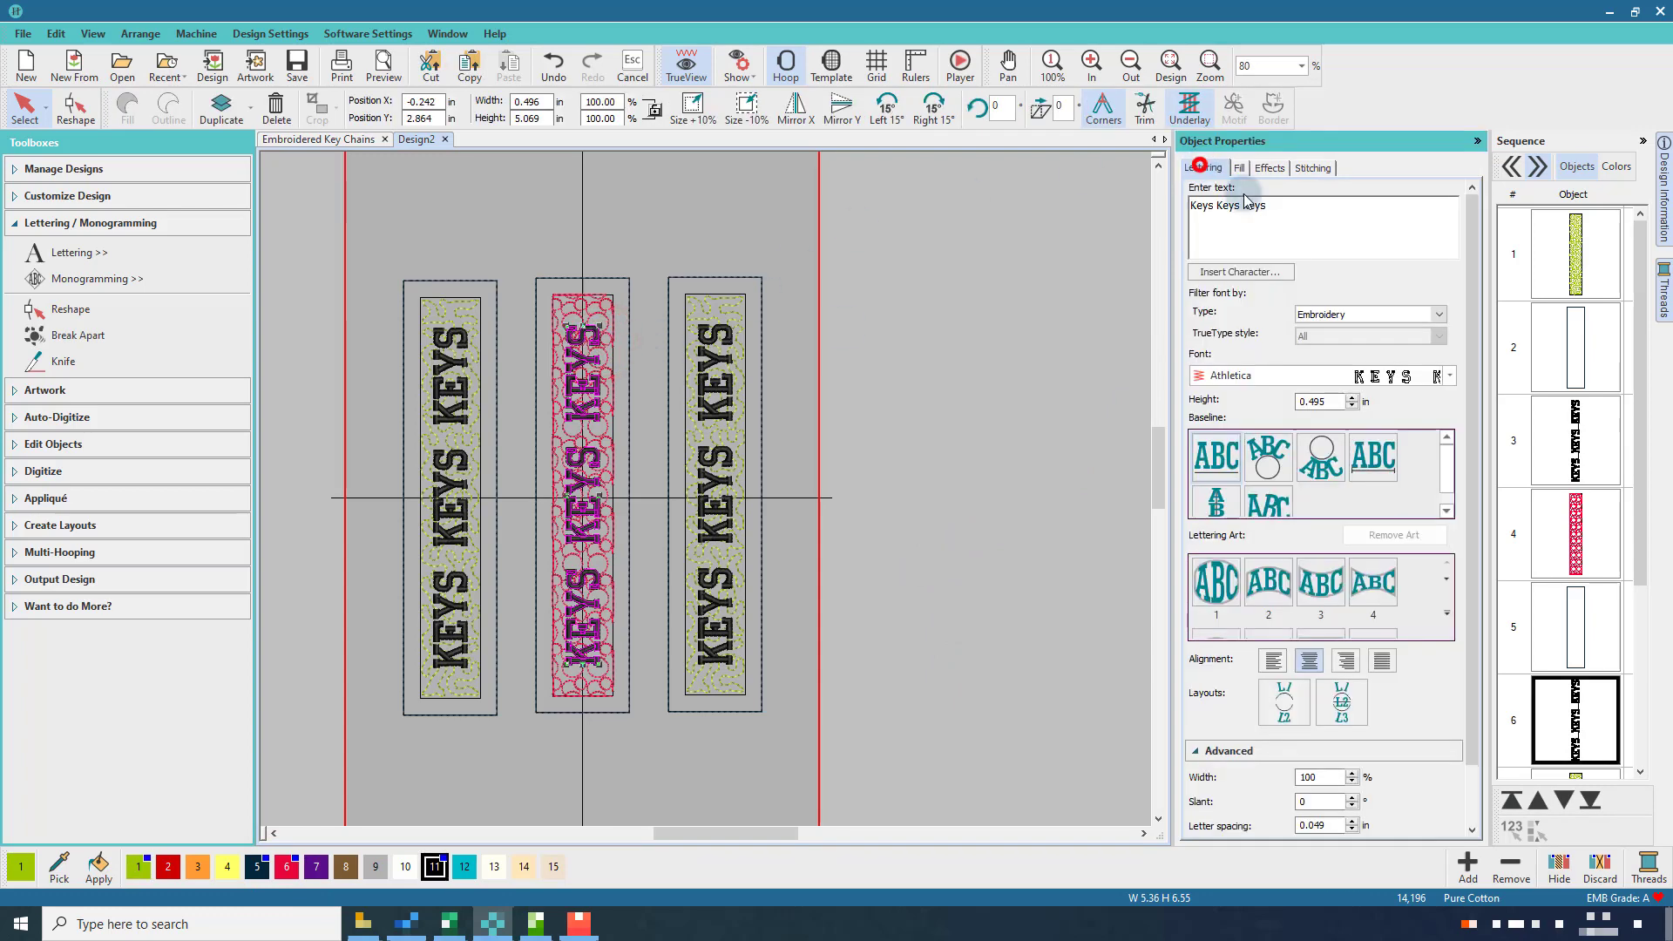
triple_click(1282, 206)
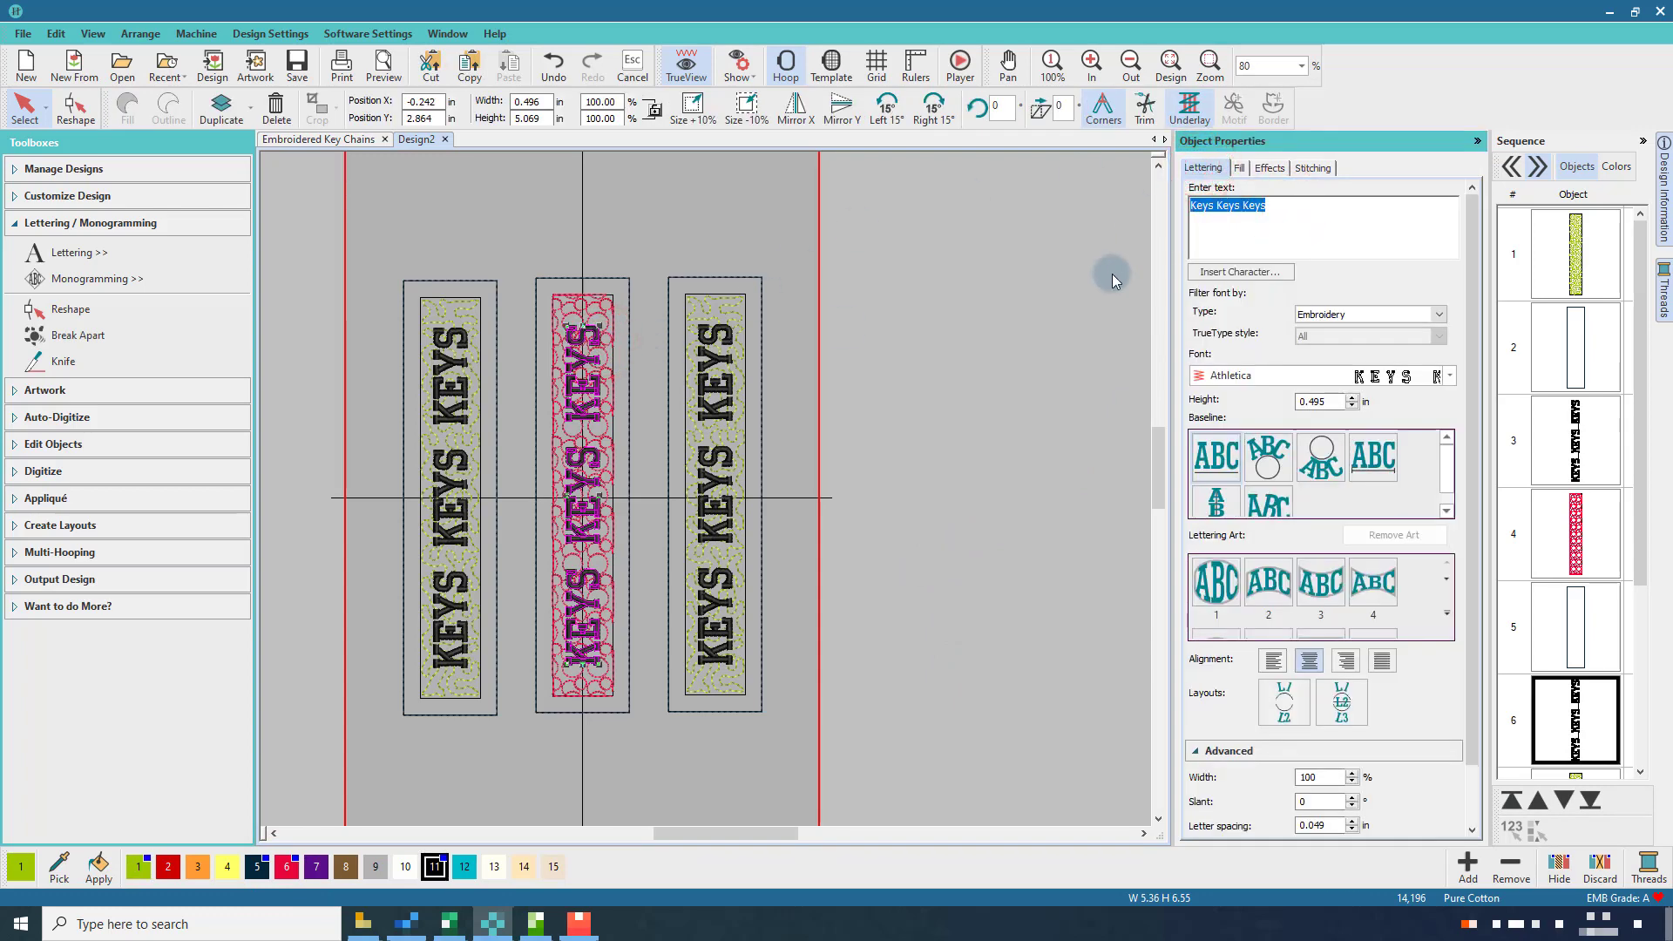
type("Mum's Car Mum's Car")
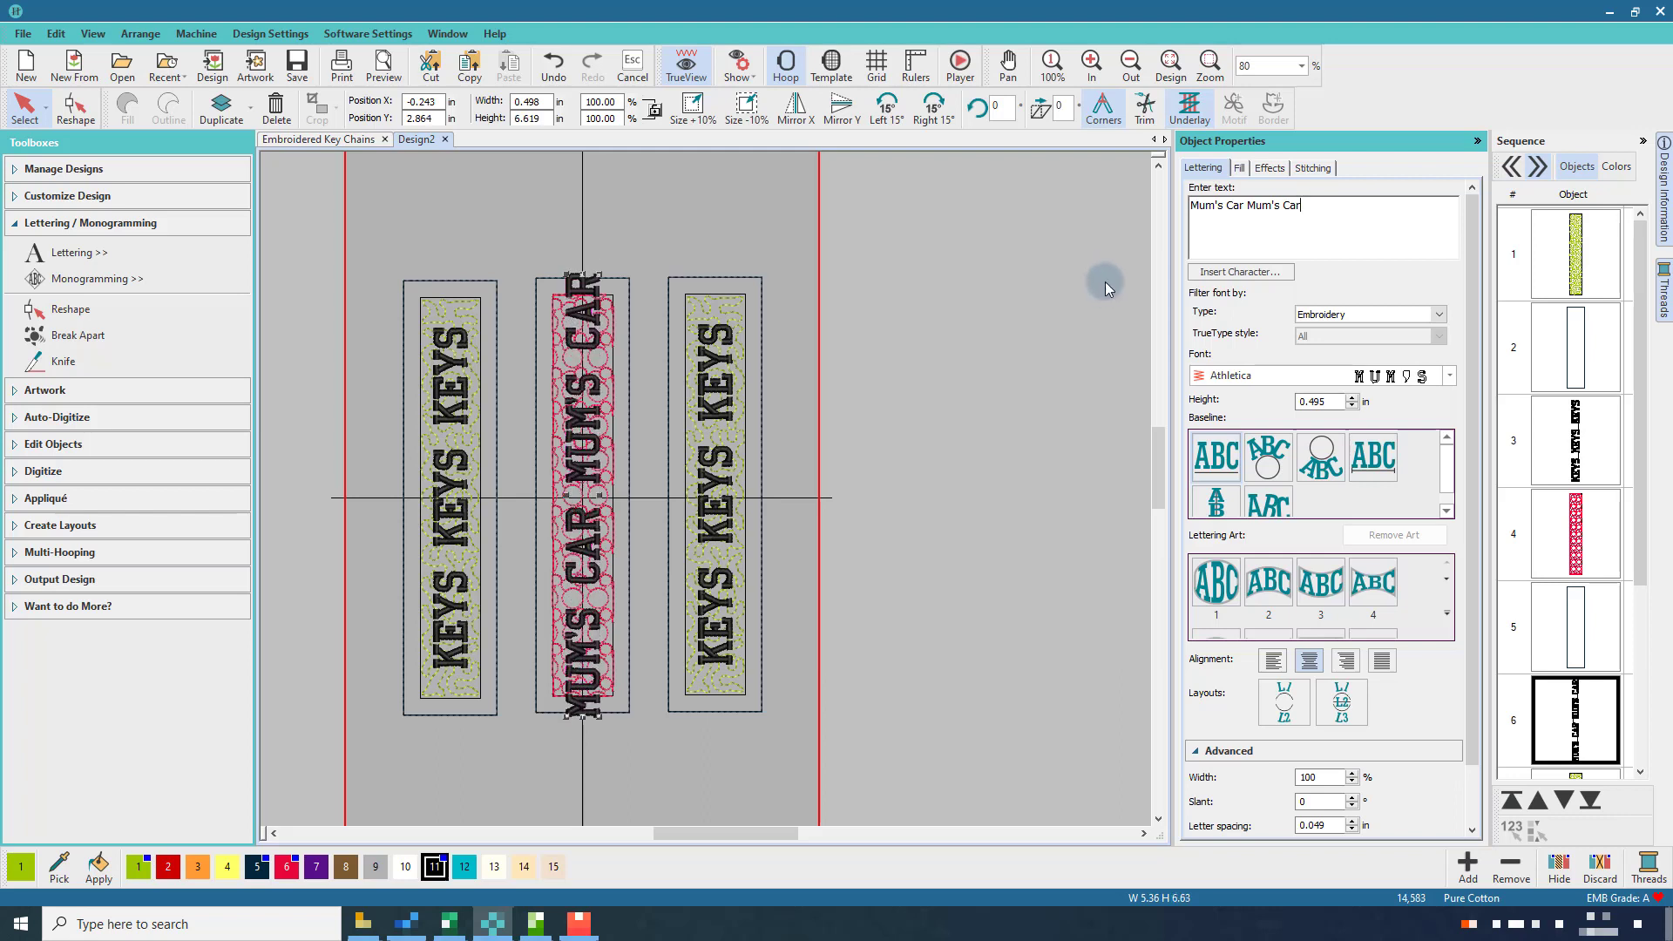
Change the font of the "Mum's Car" lettering to Narrow Block
left_click(1451, 379)
scroll(1394, 645, "down", 5)
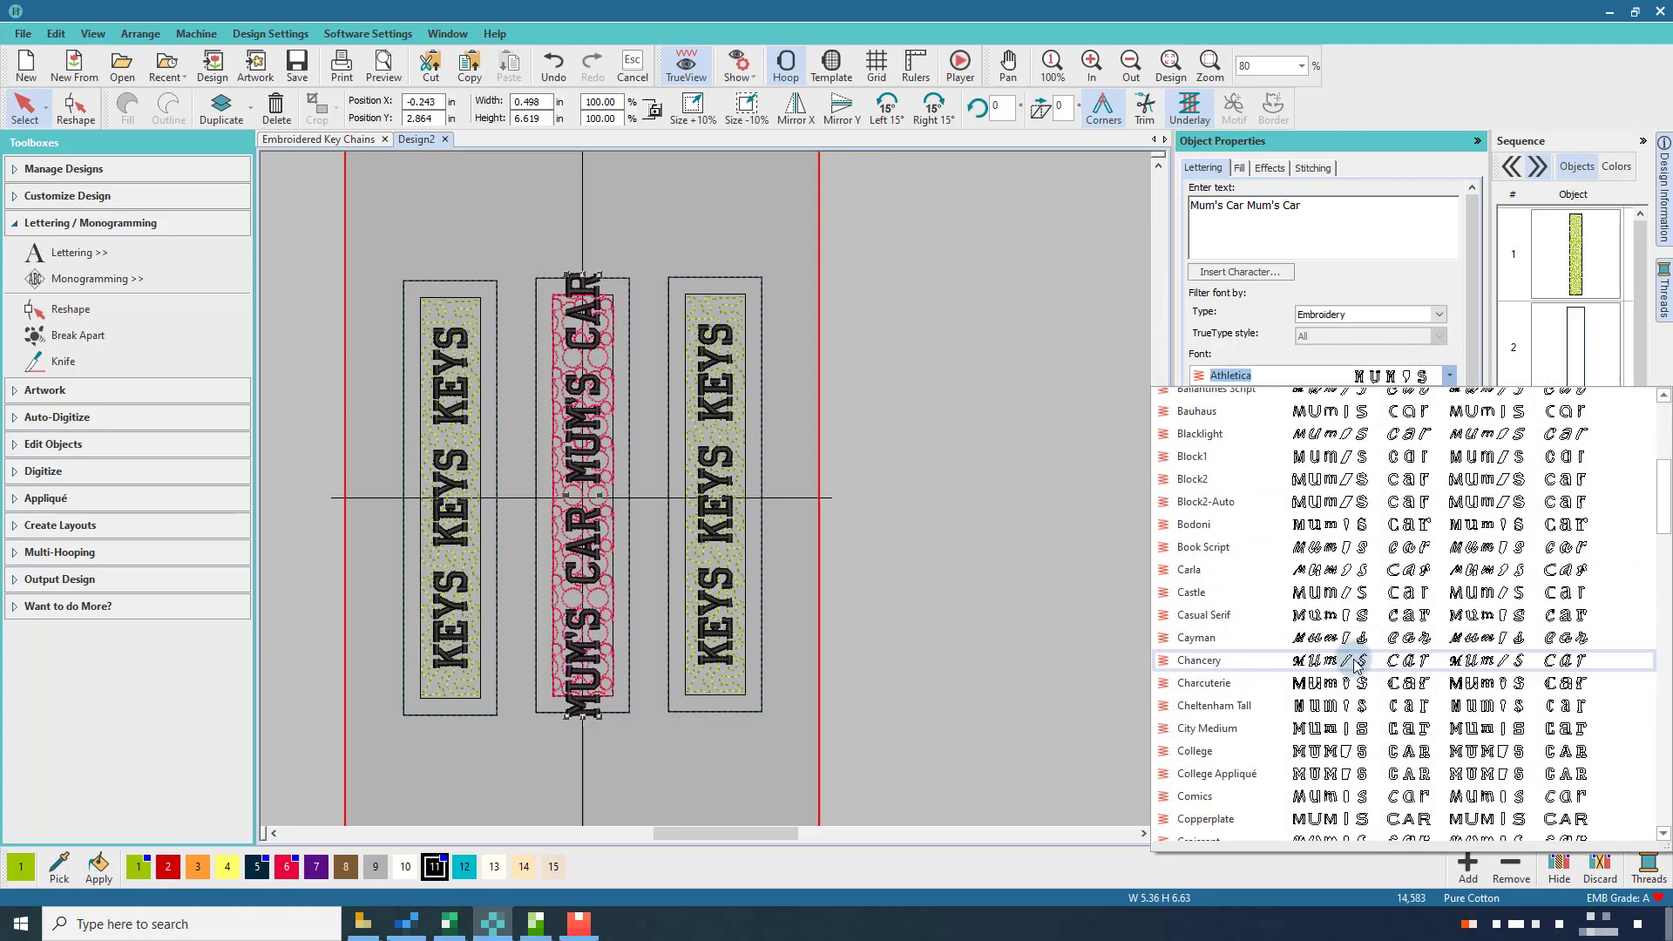
scroll(1334, 676, "down", 4)
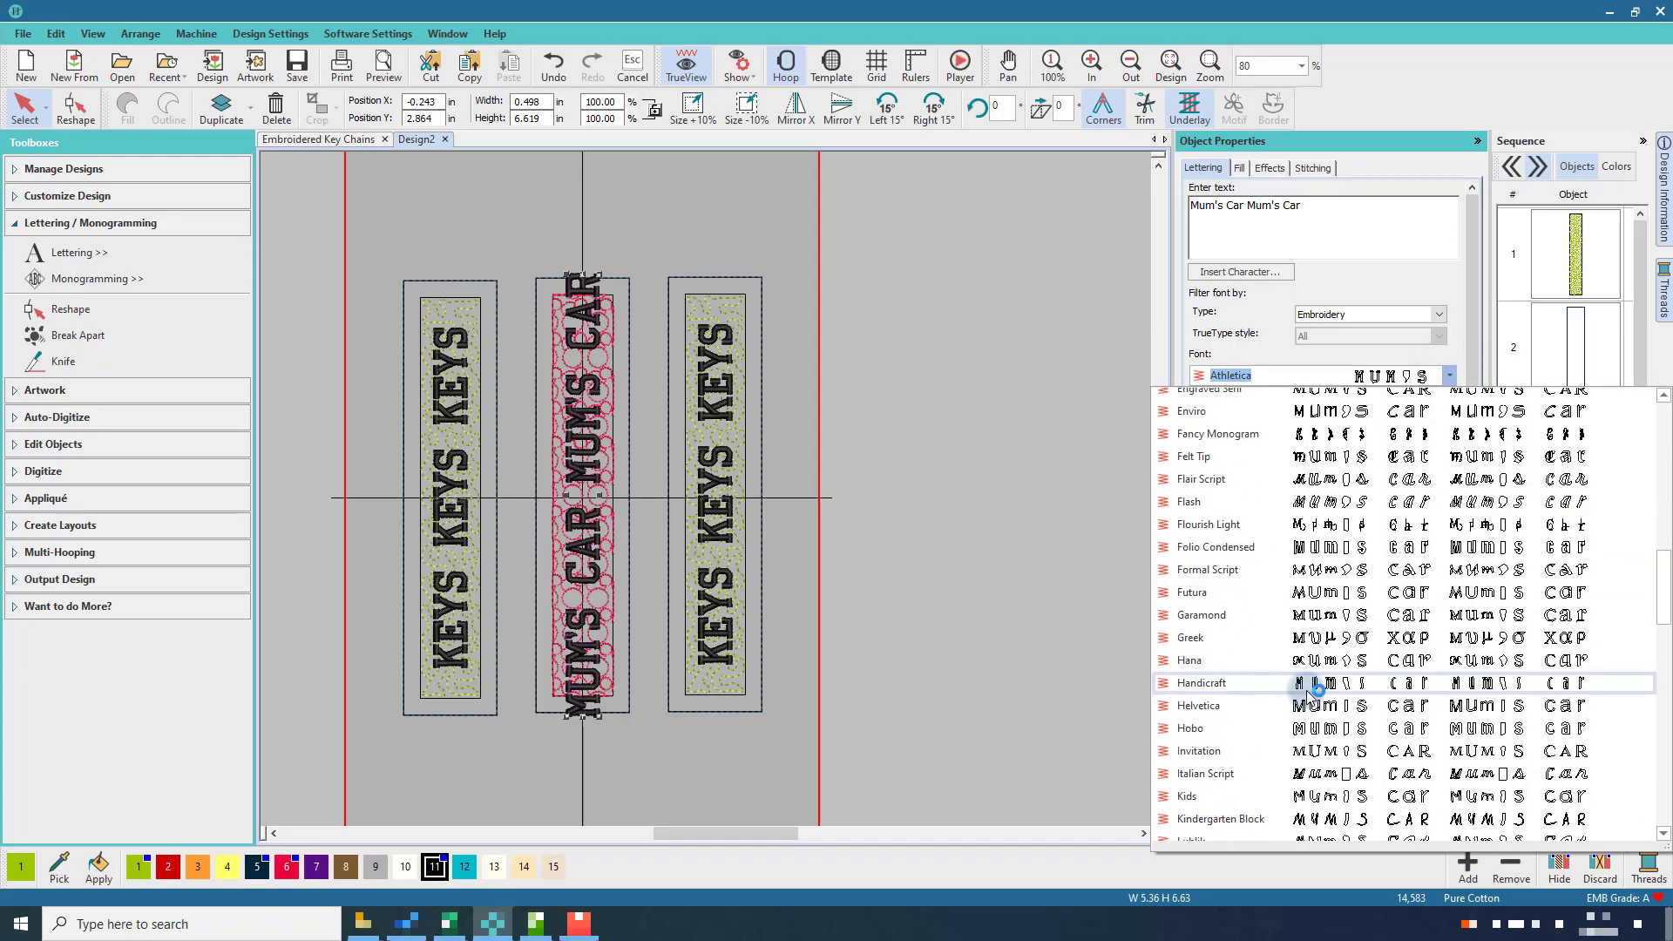
scroll(1307, 689, "down", 5)
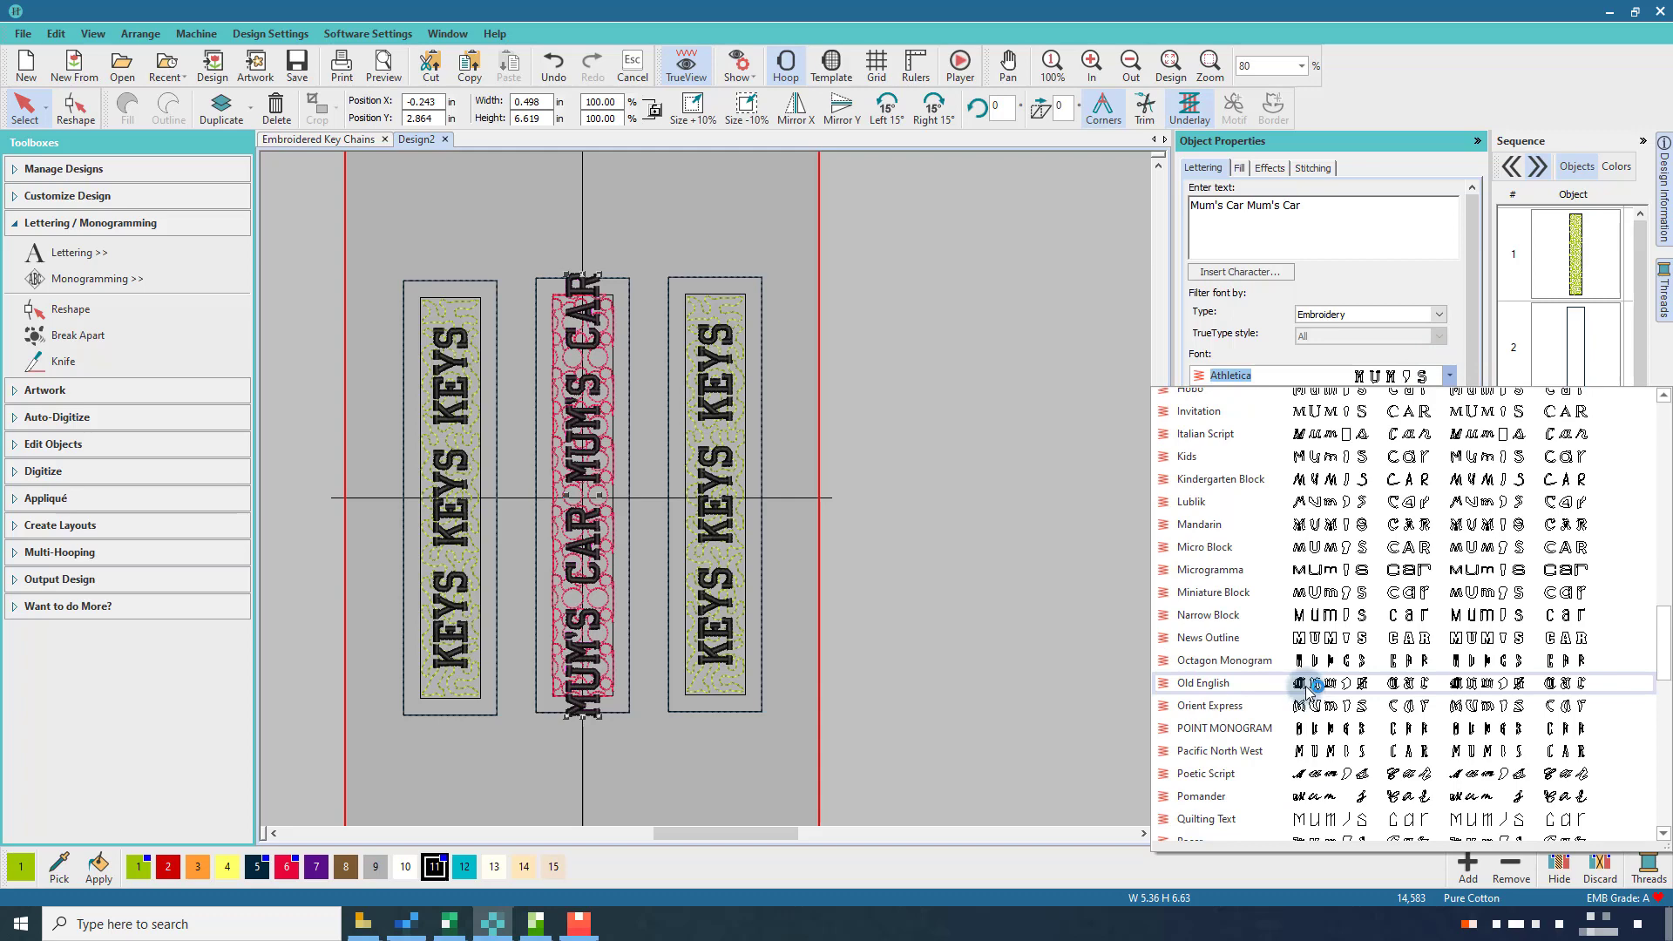
left_click(1260, 615)
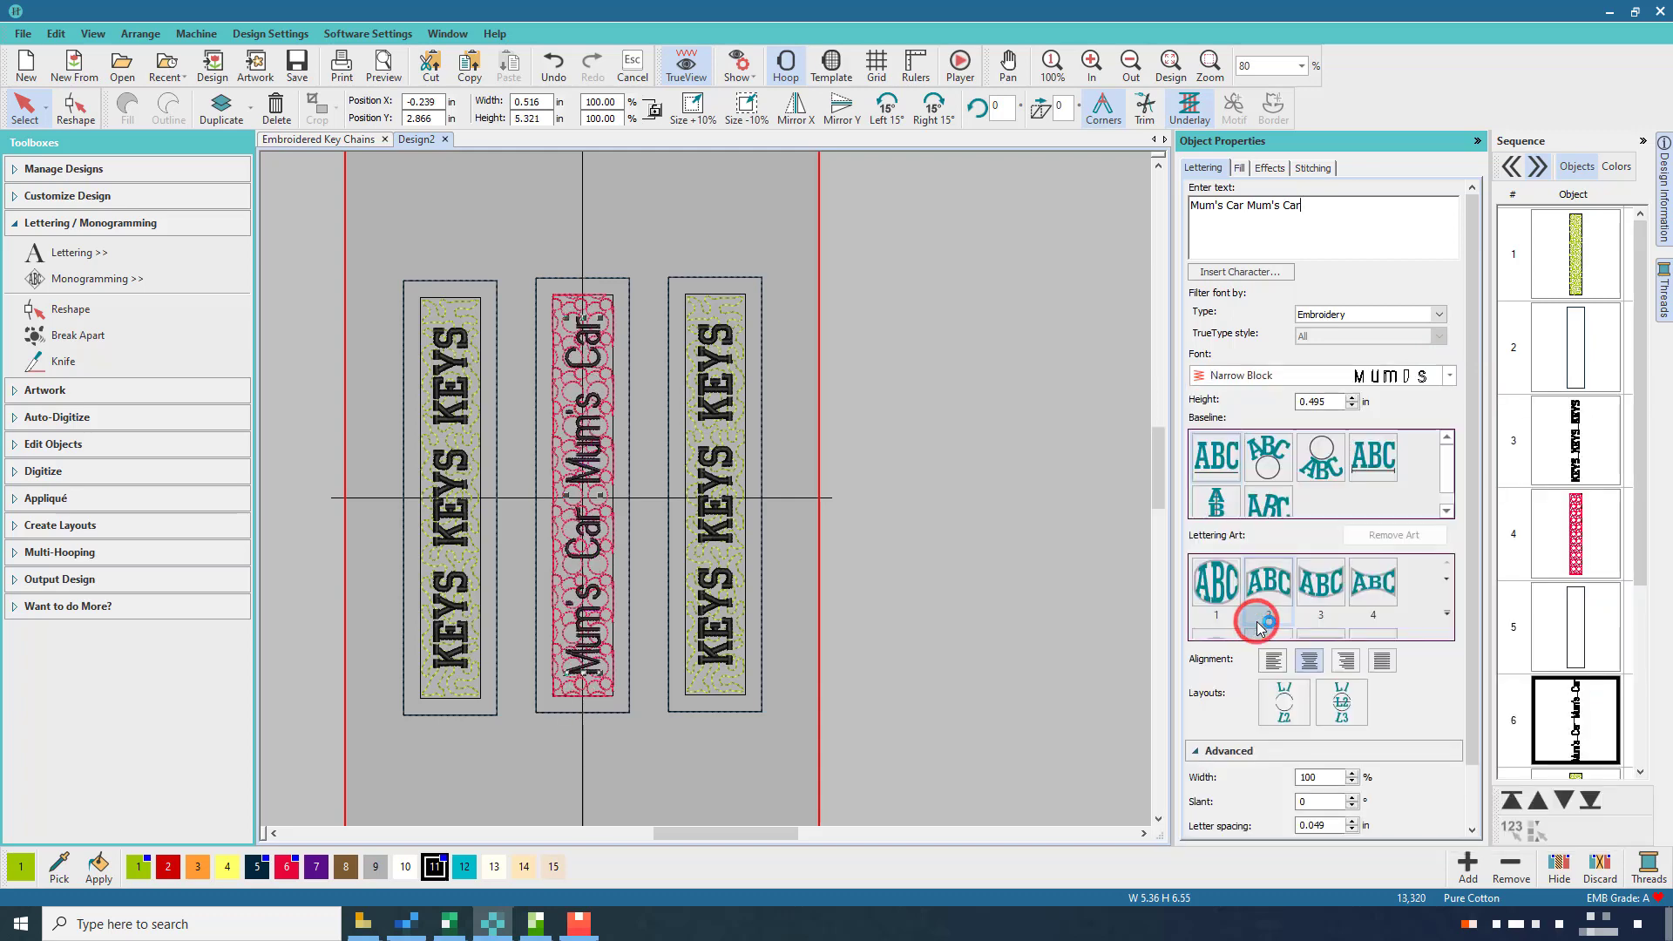
left_click(918, 530)
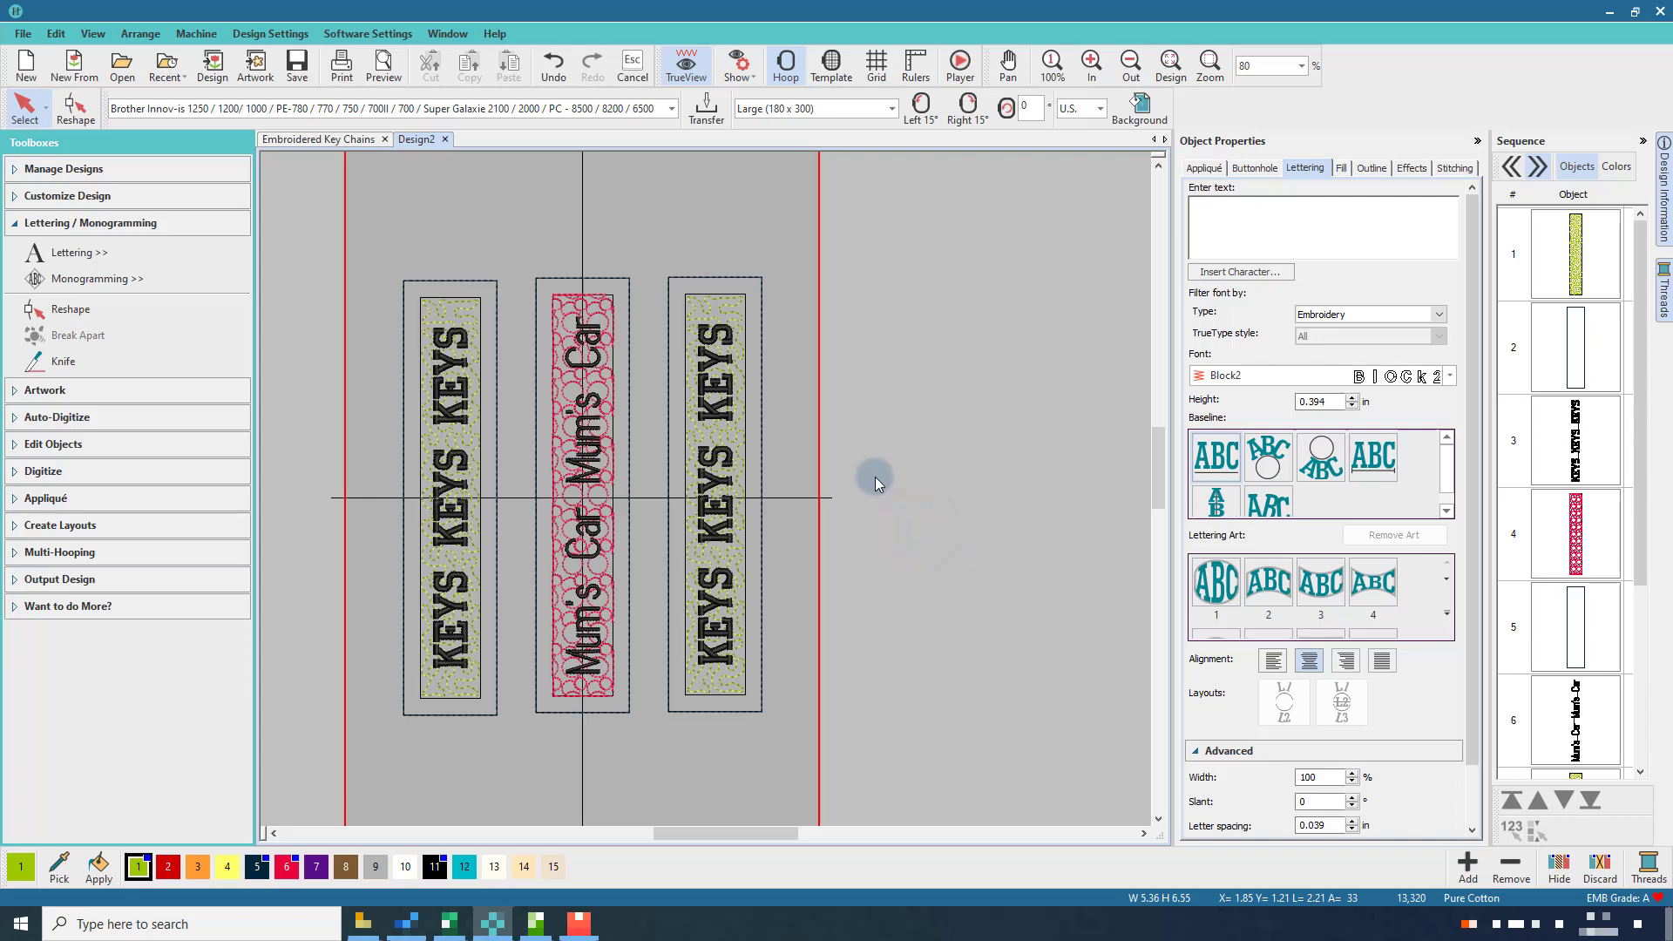
Change the right-hand strip's fill to a Motif fill using the Shapes33 pattern from the Single Motifs category
left_click(730, 312)
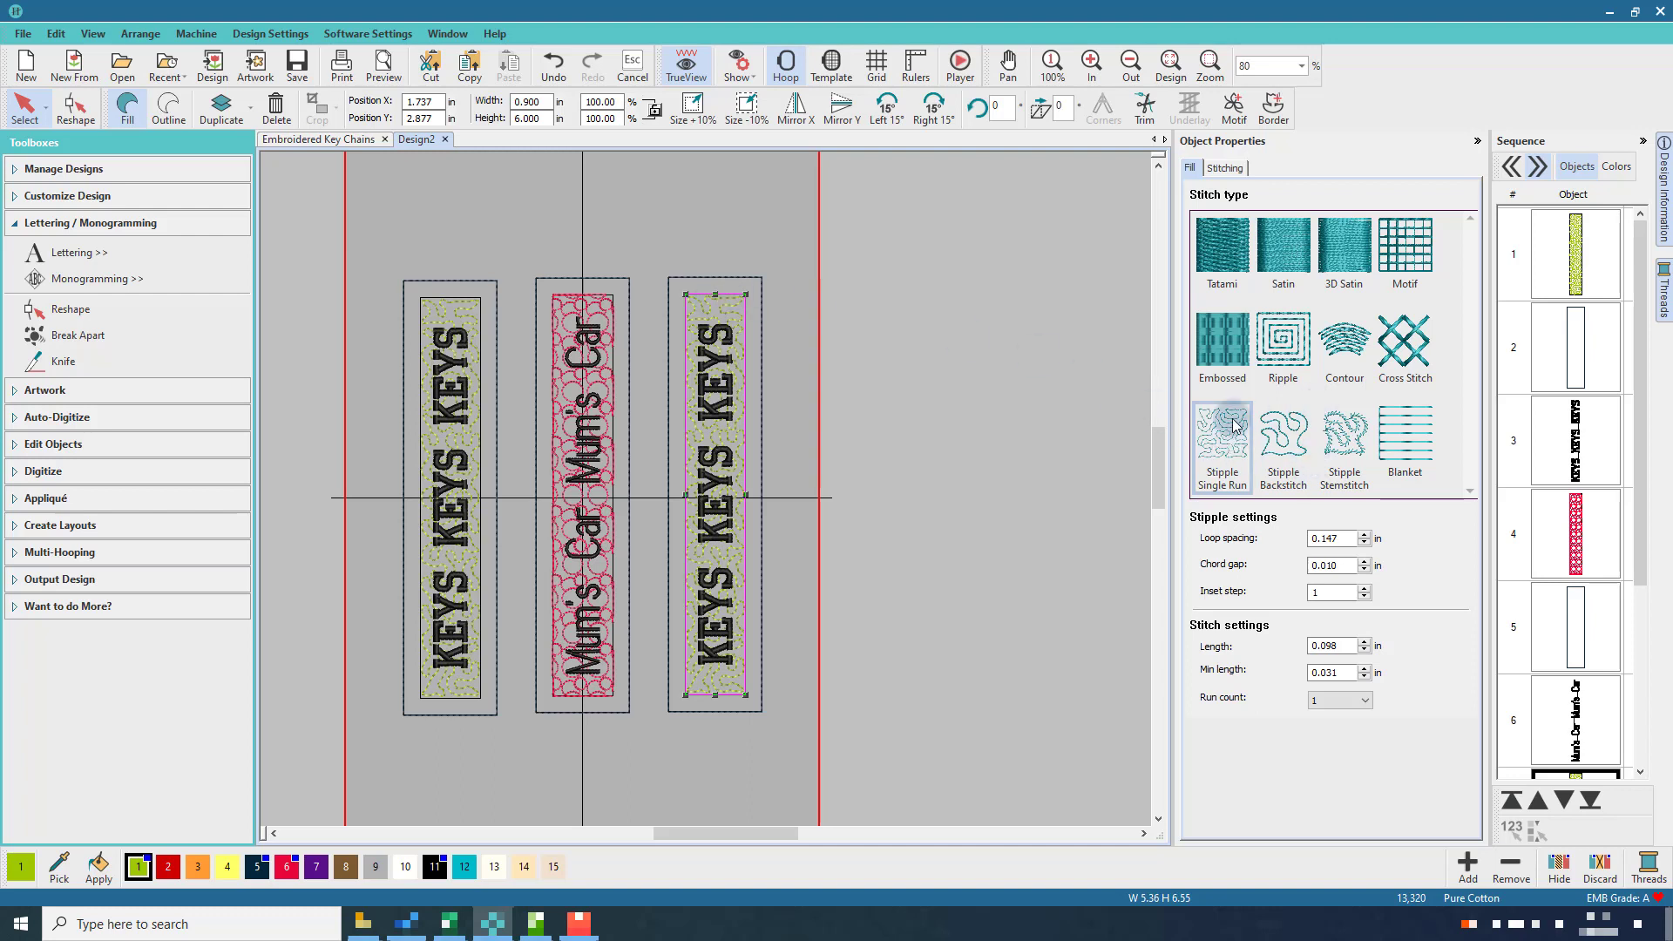
left_click(1425, 260)
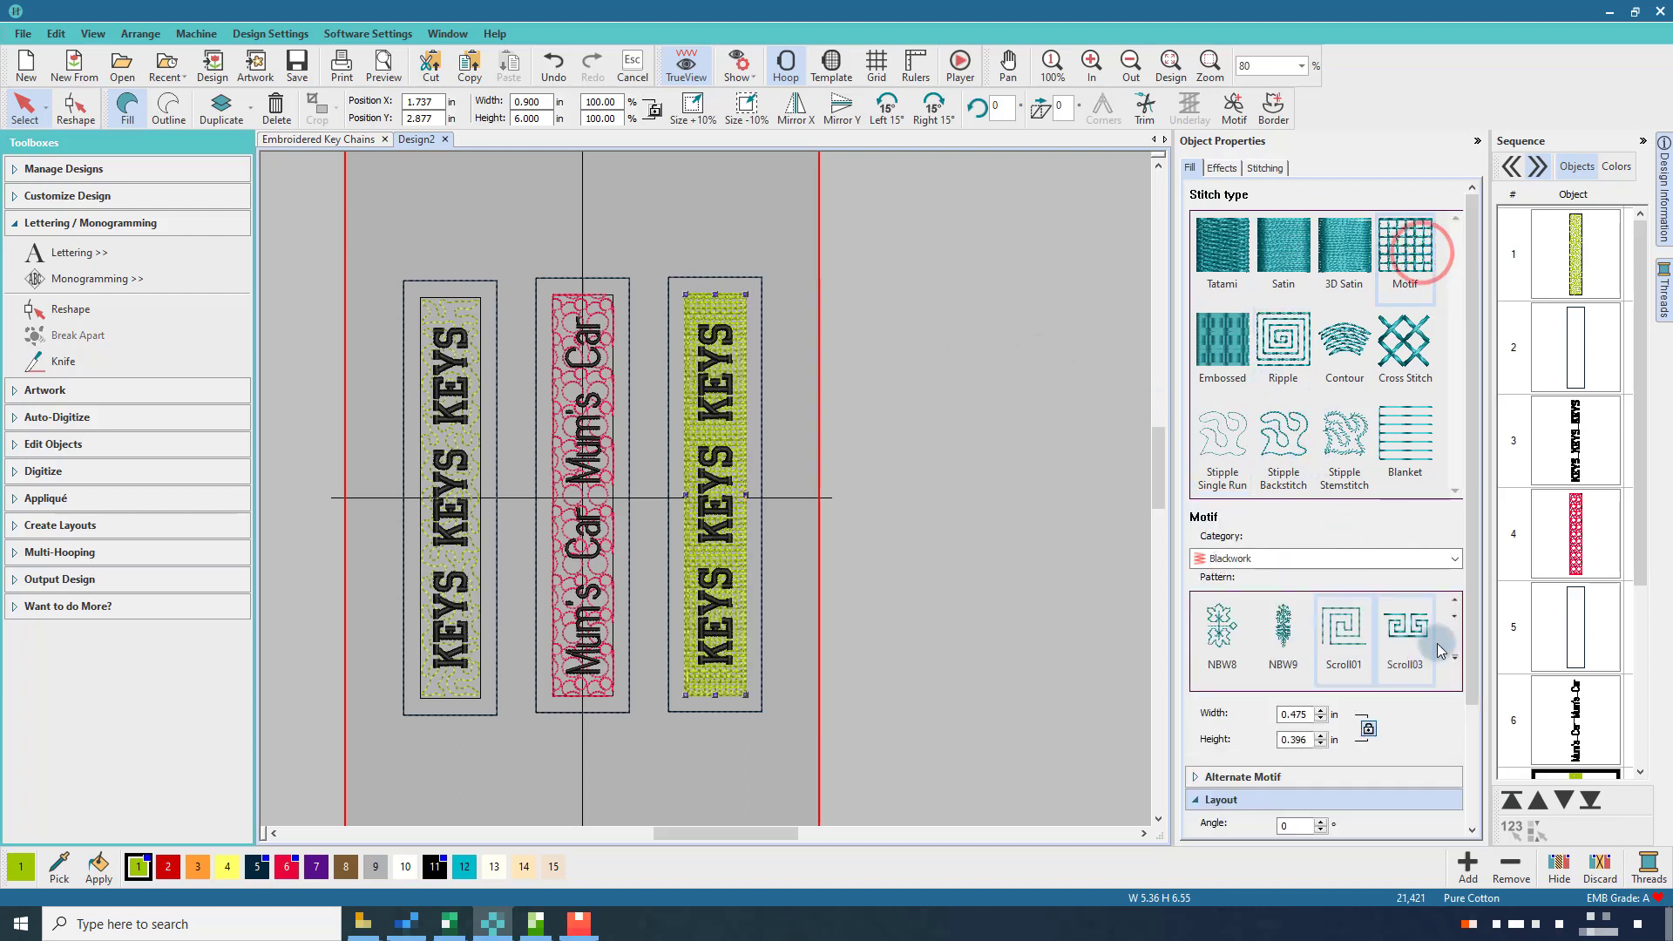
left_click(1454, 561)
left_click(1390, 618)
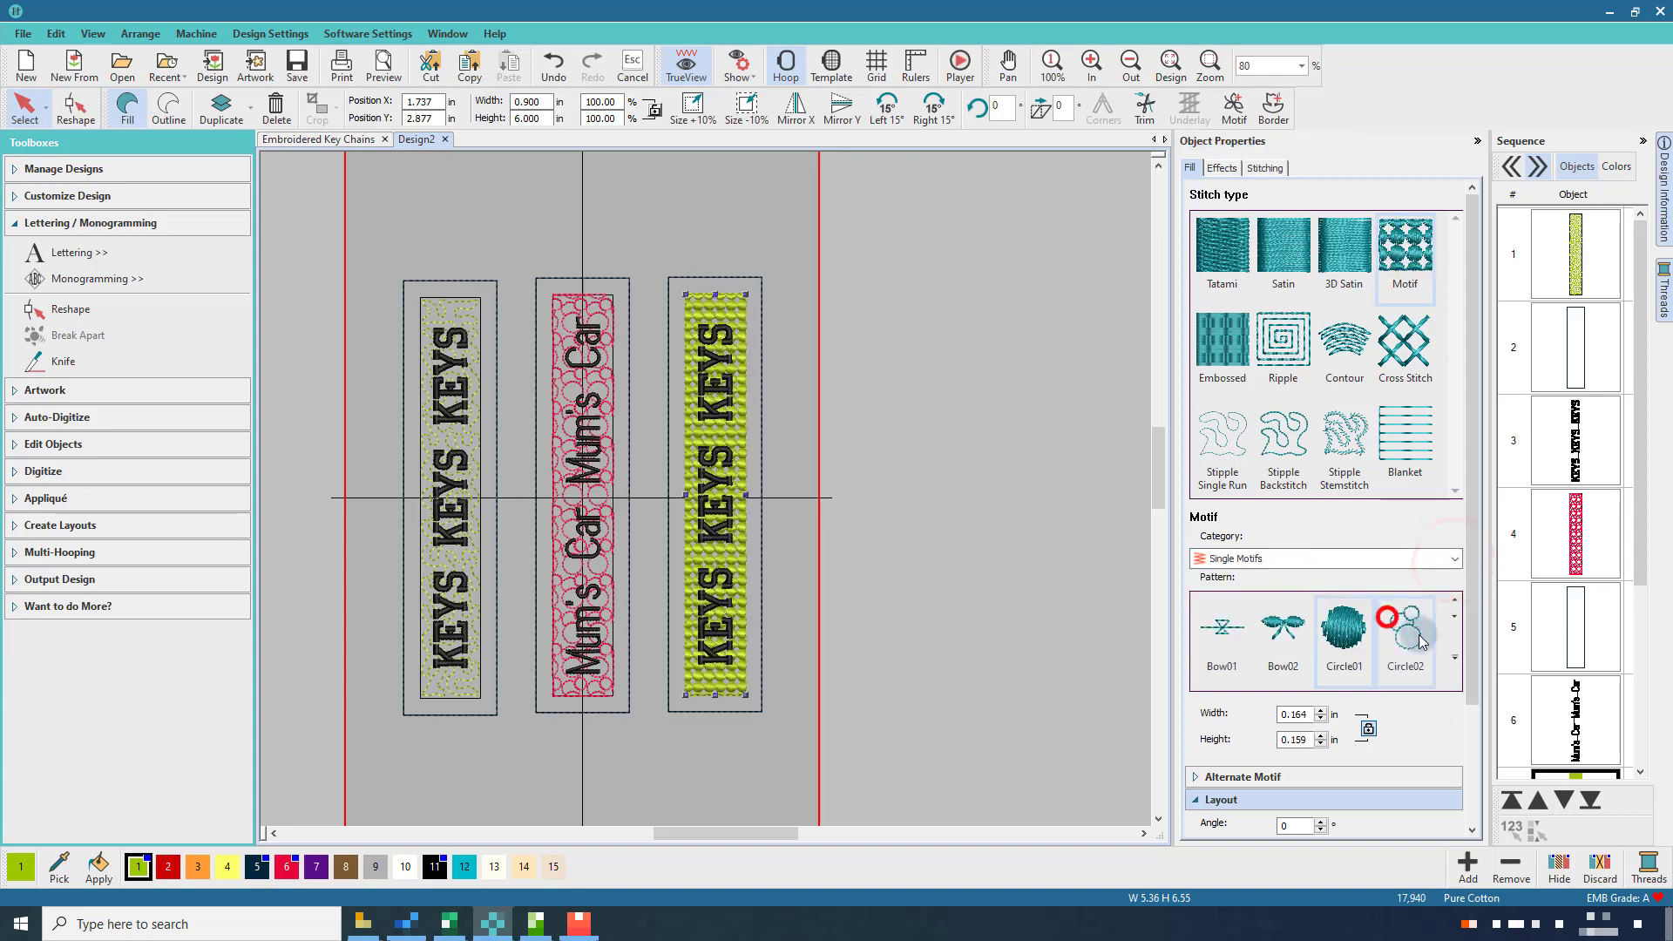
left_click(1455, 656)
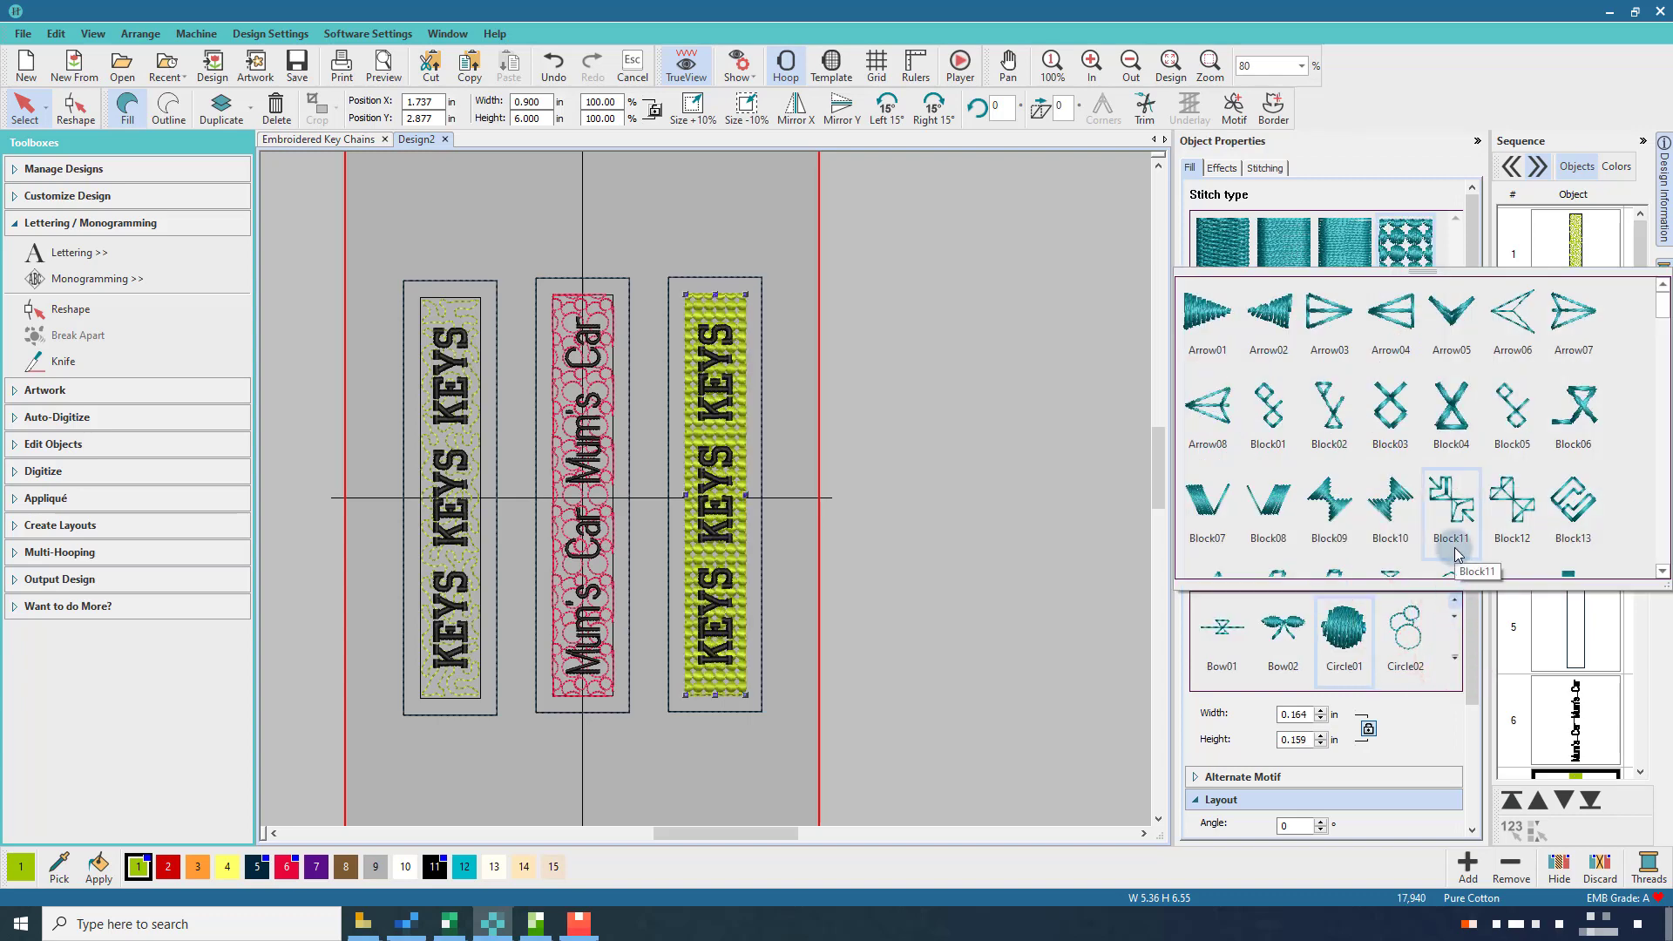
scroll(1455, 554, "down", 10)
scroll(1455, 553, "down", 10)
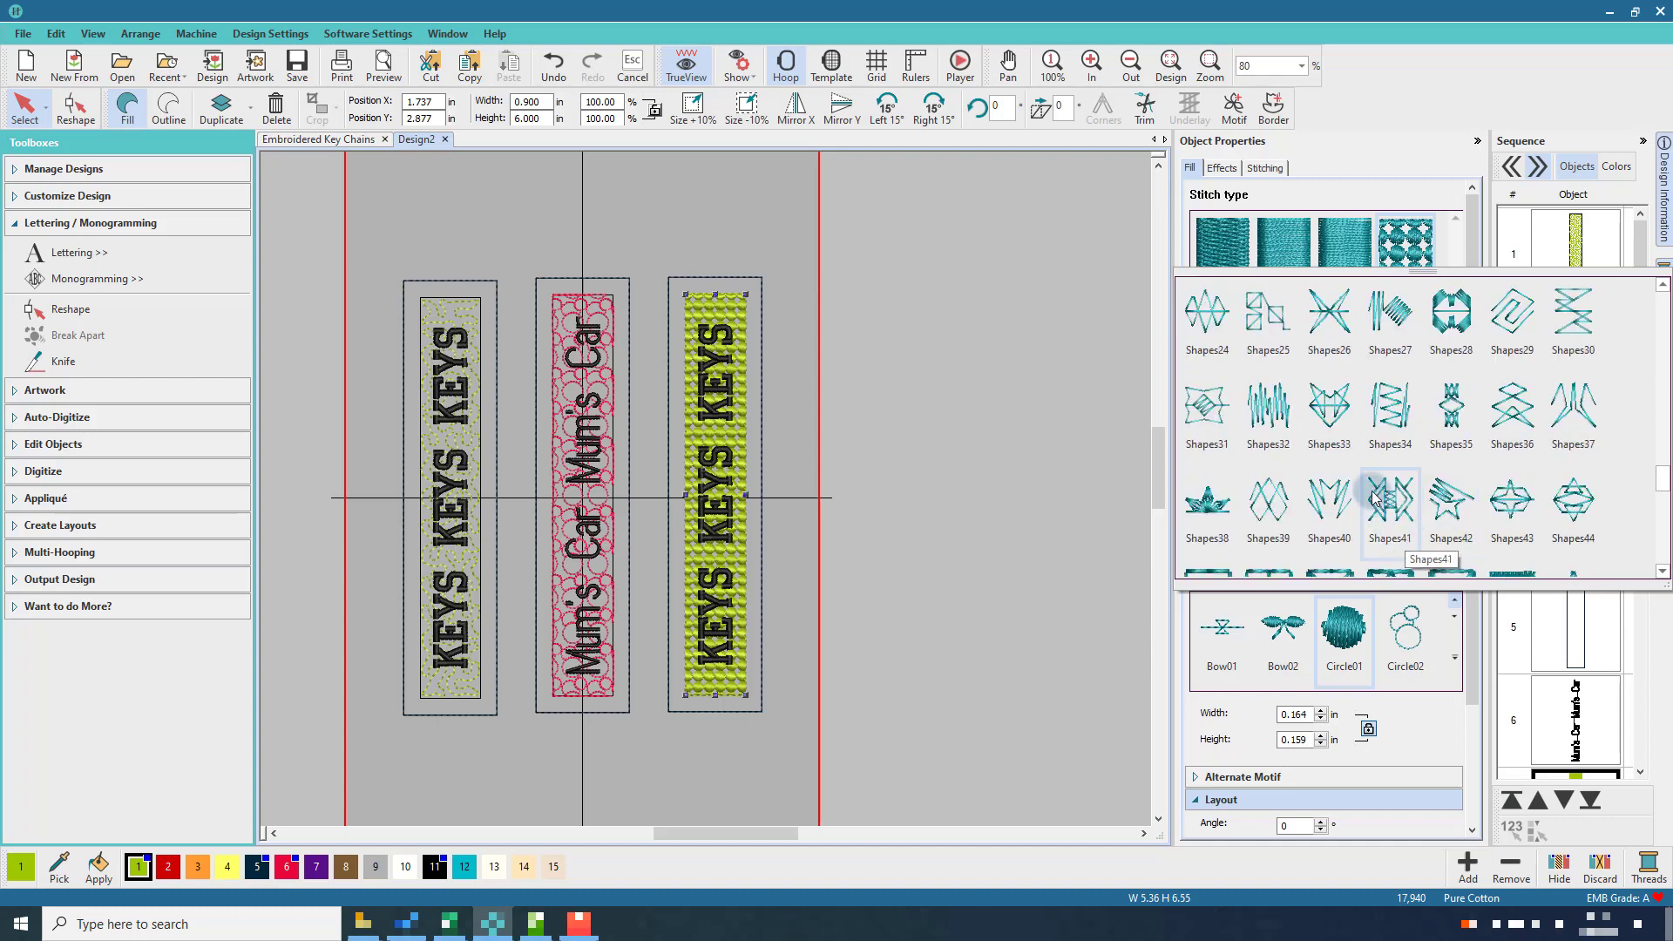
left_click(1343, 411)
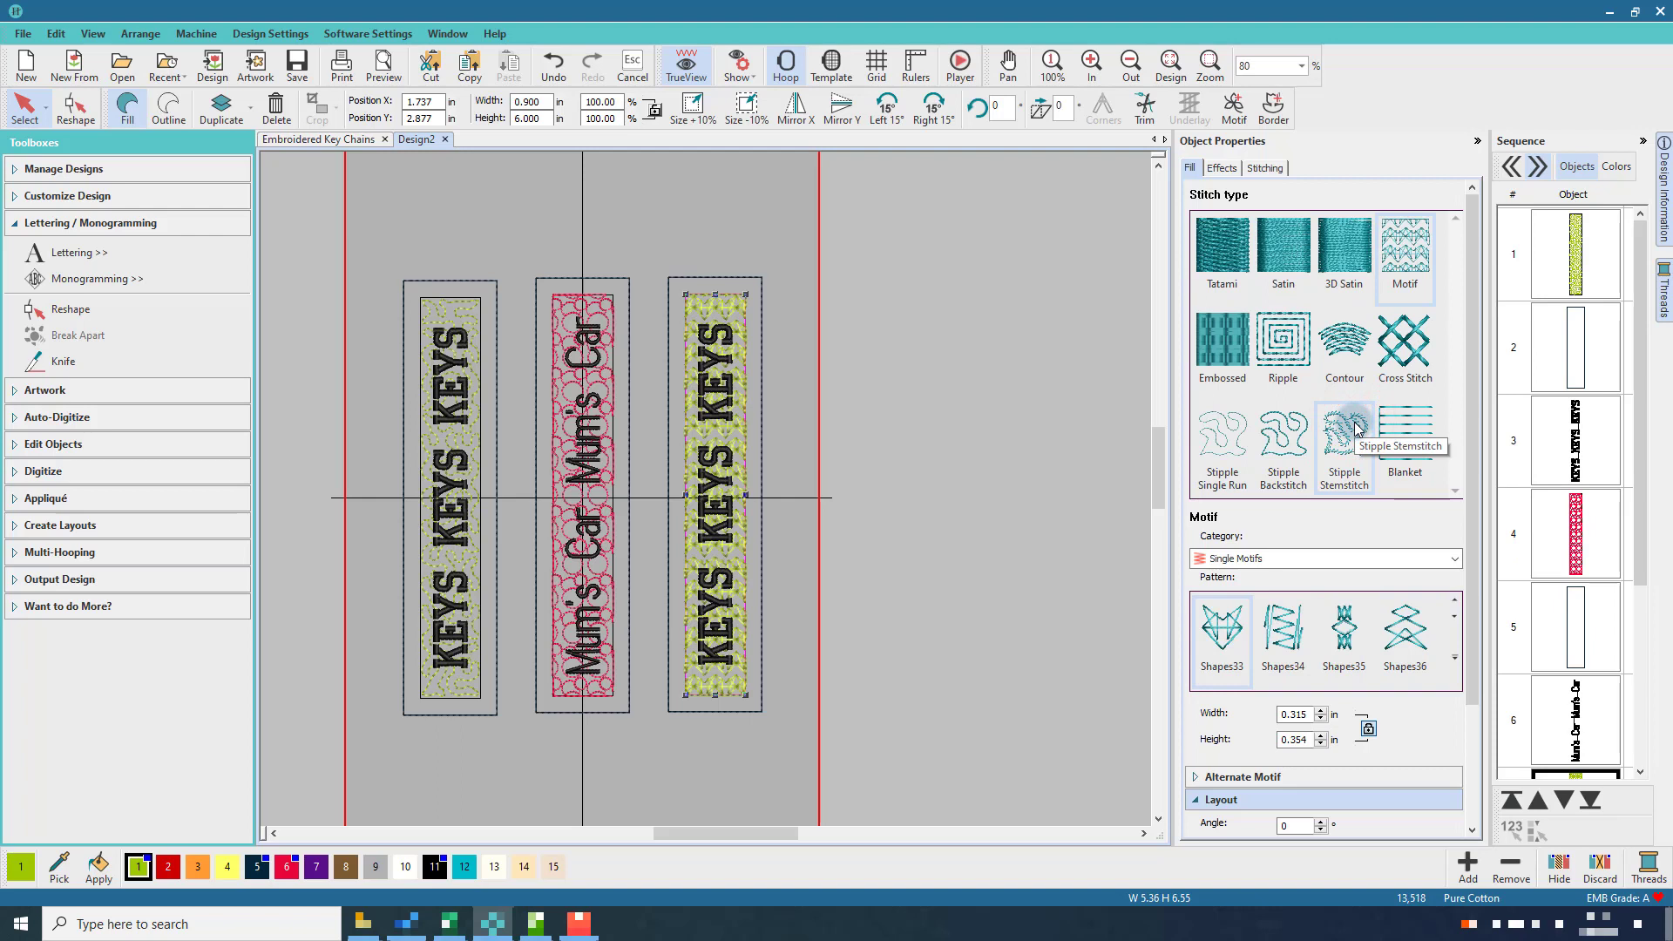
left_click(913, 296)
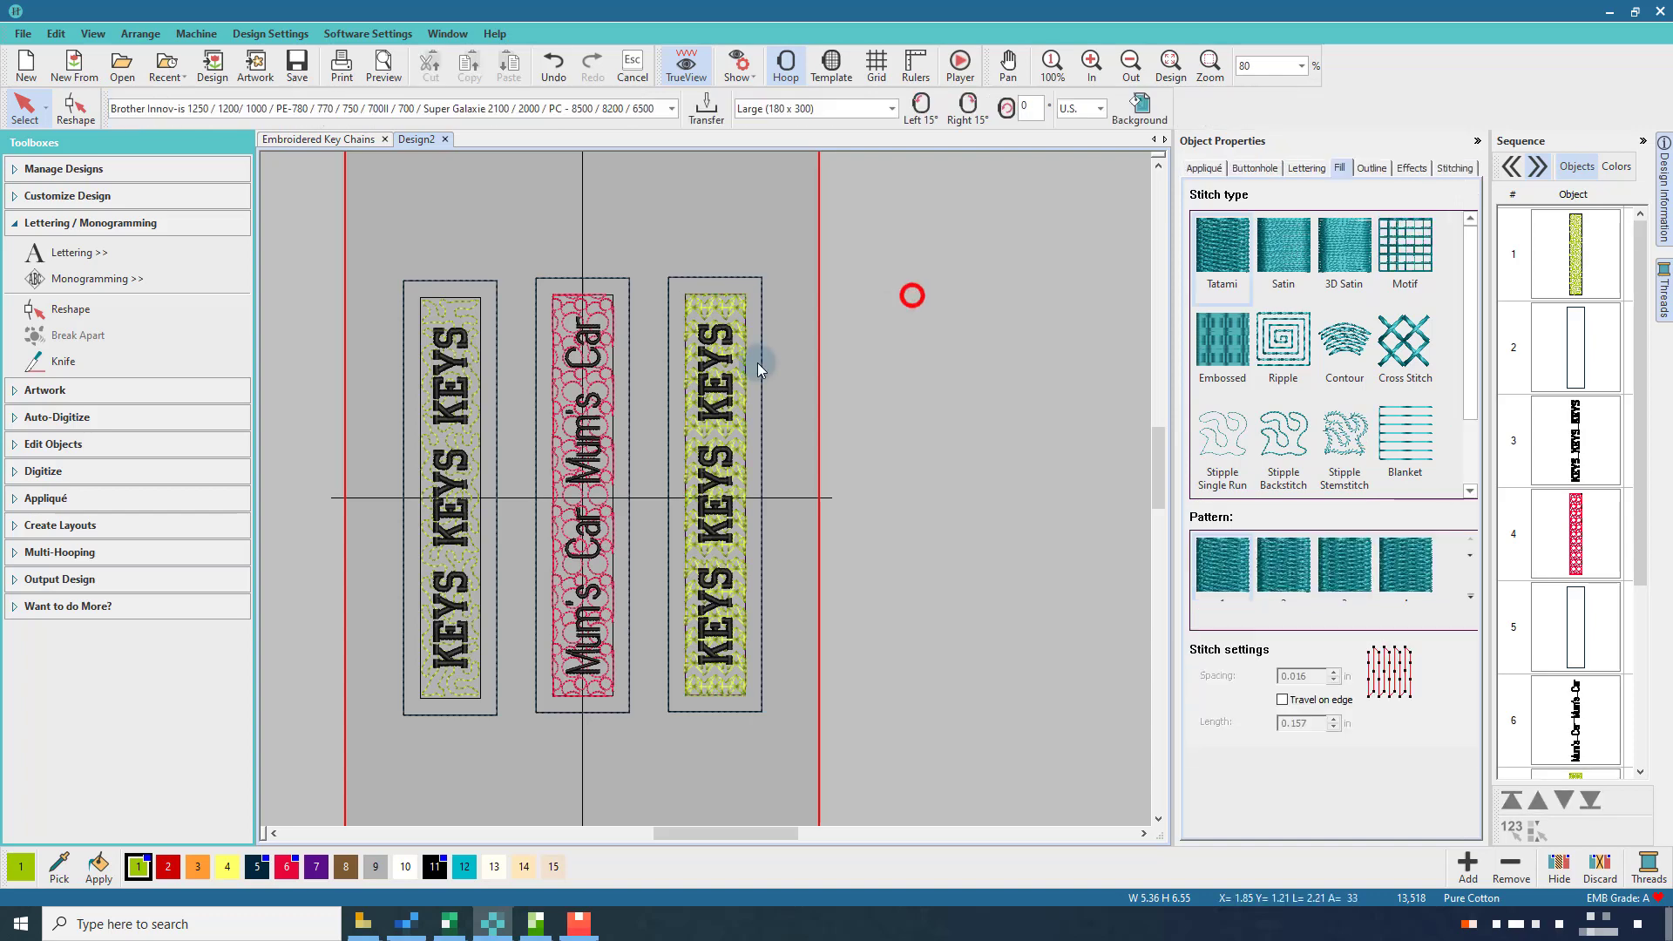
Replace the right-hand key chain's lettering text with "Dad's Taxi"
left_click(732, 340)
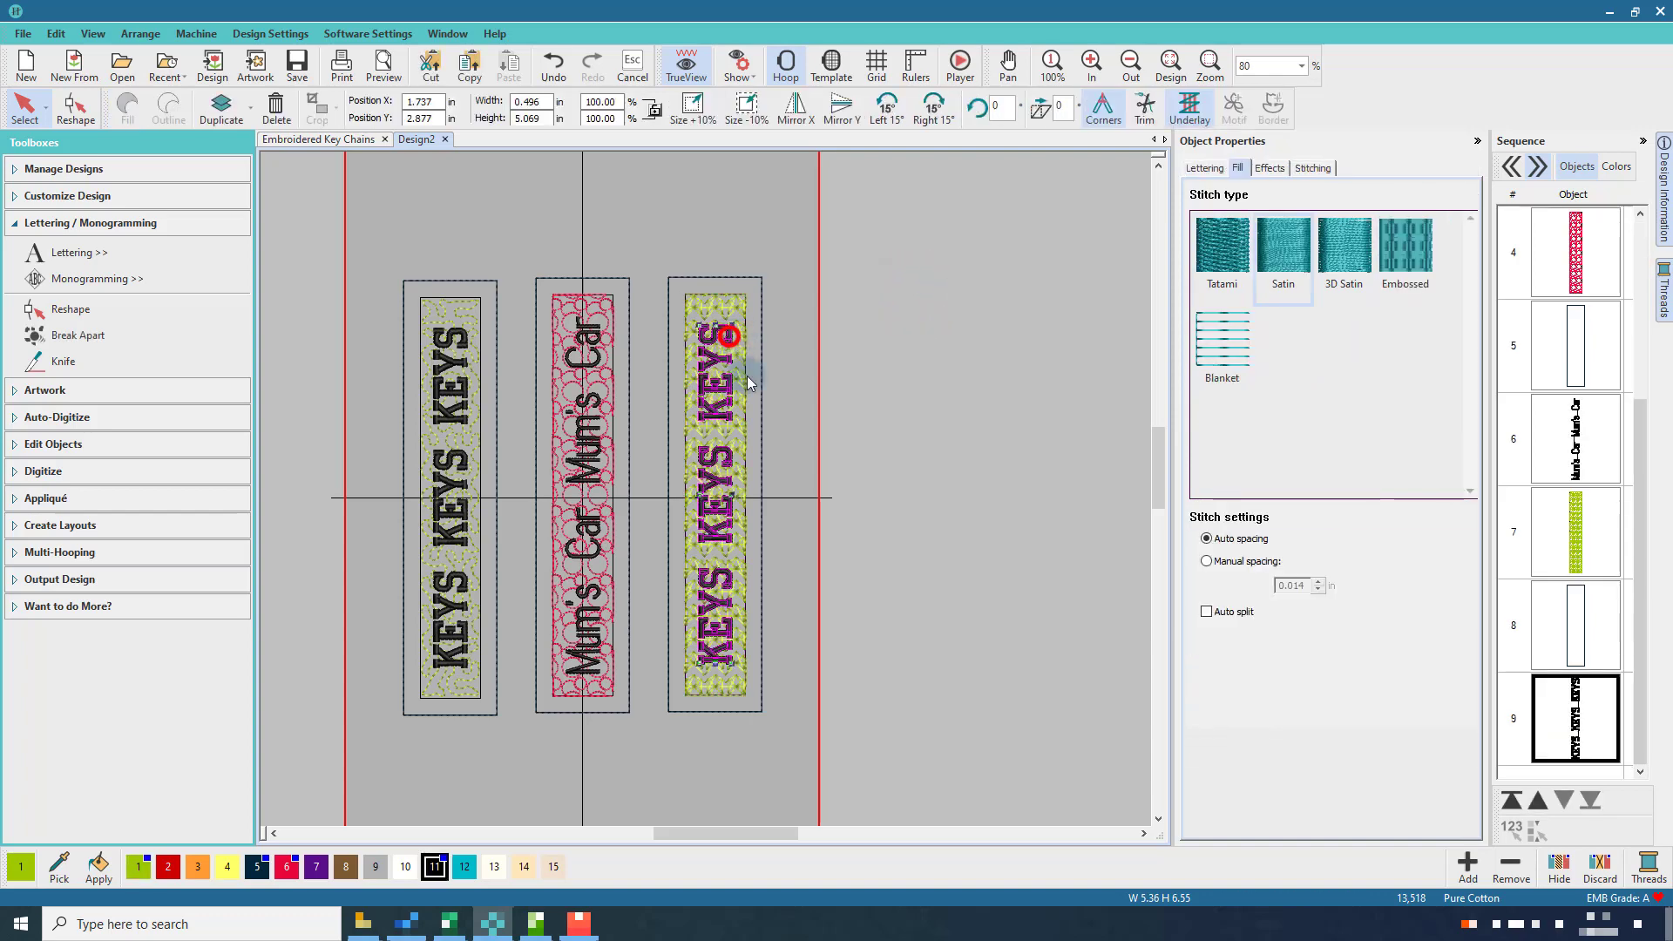
left_click(1207, 167)
triple_click(1271, 207)
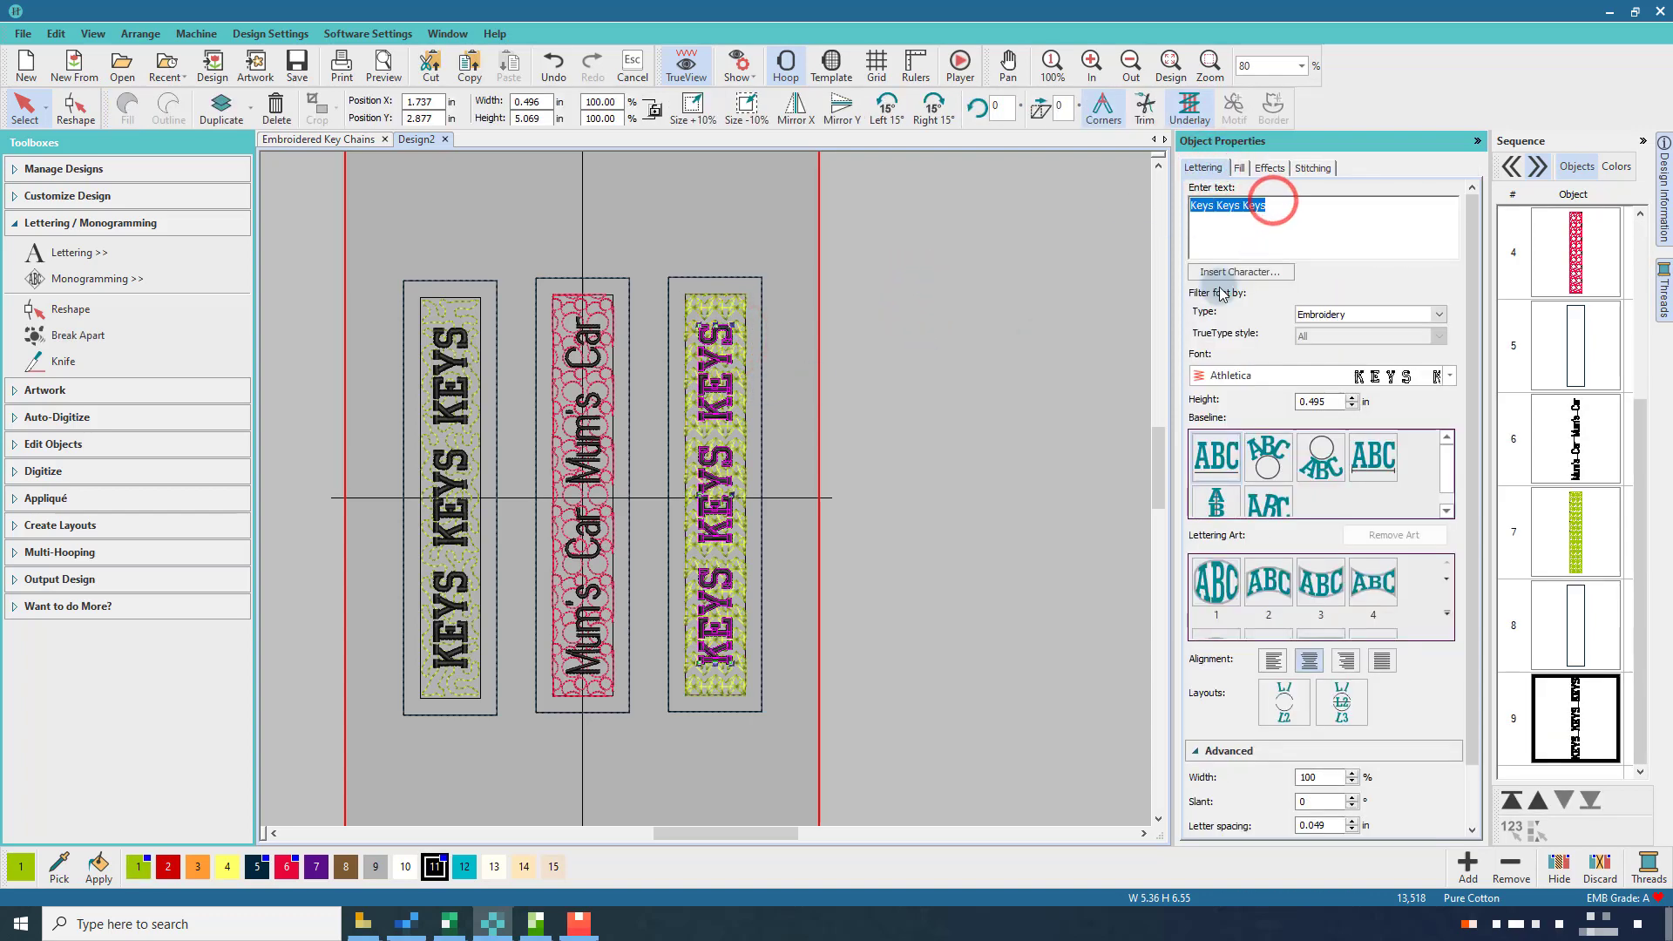
type("Dad's Taxi")
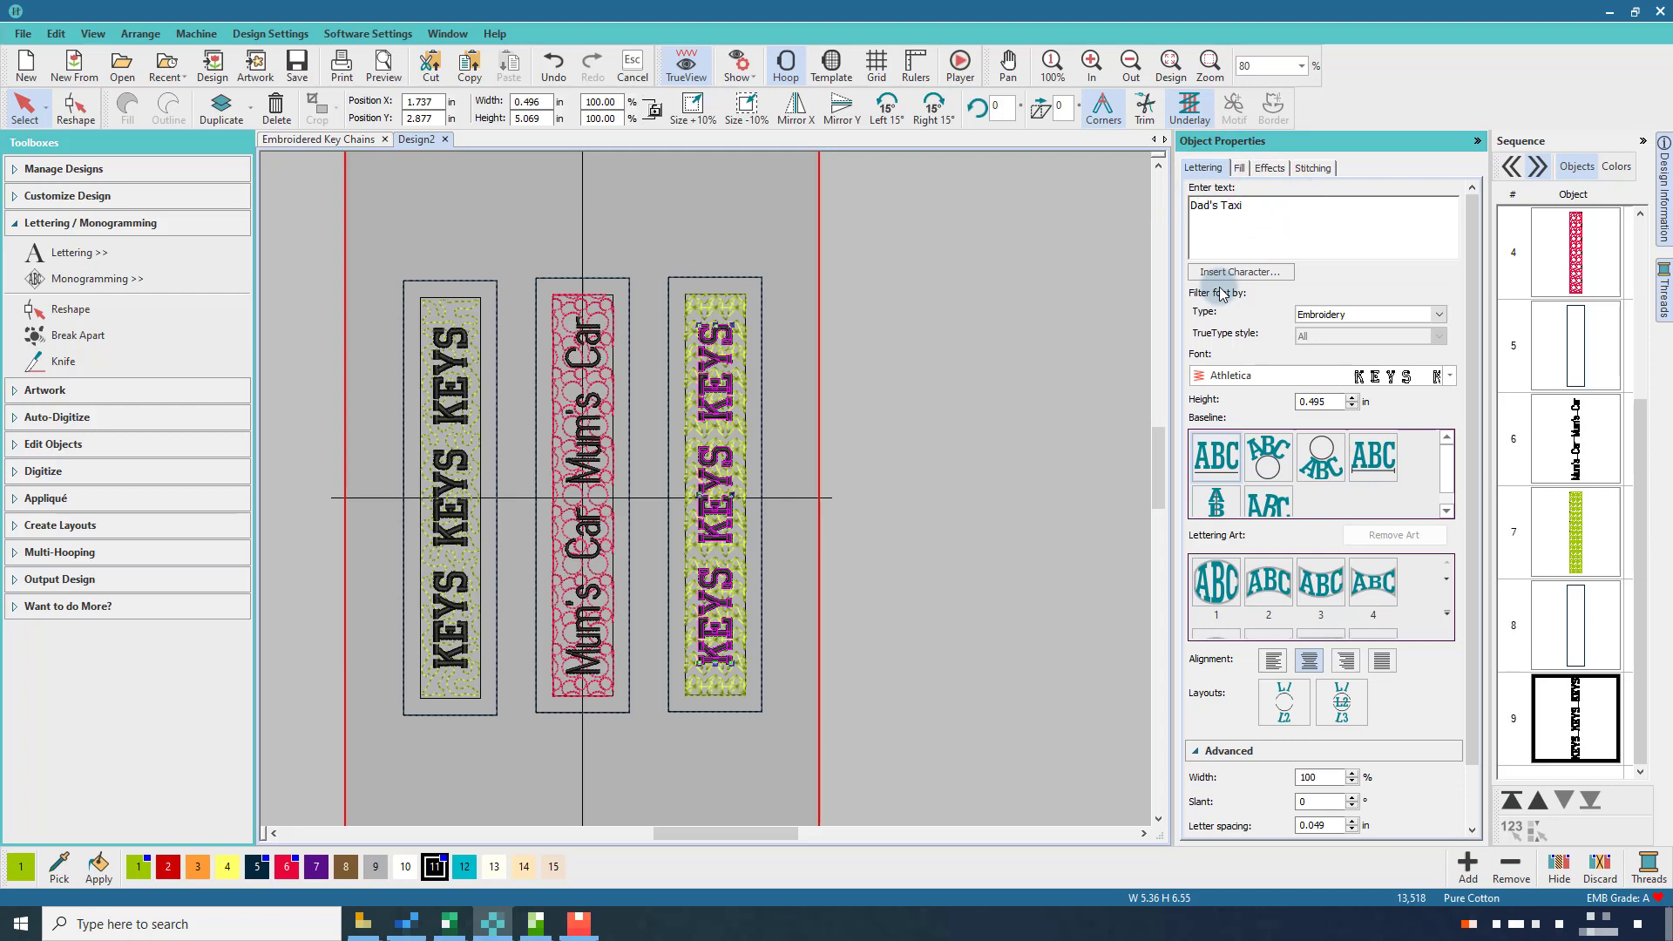
Change the font of the "Dad's Taxi" lettering to Stencil Block
left_click(1451, 376)
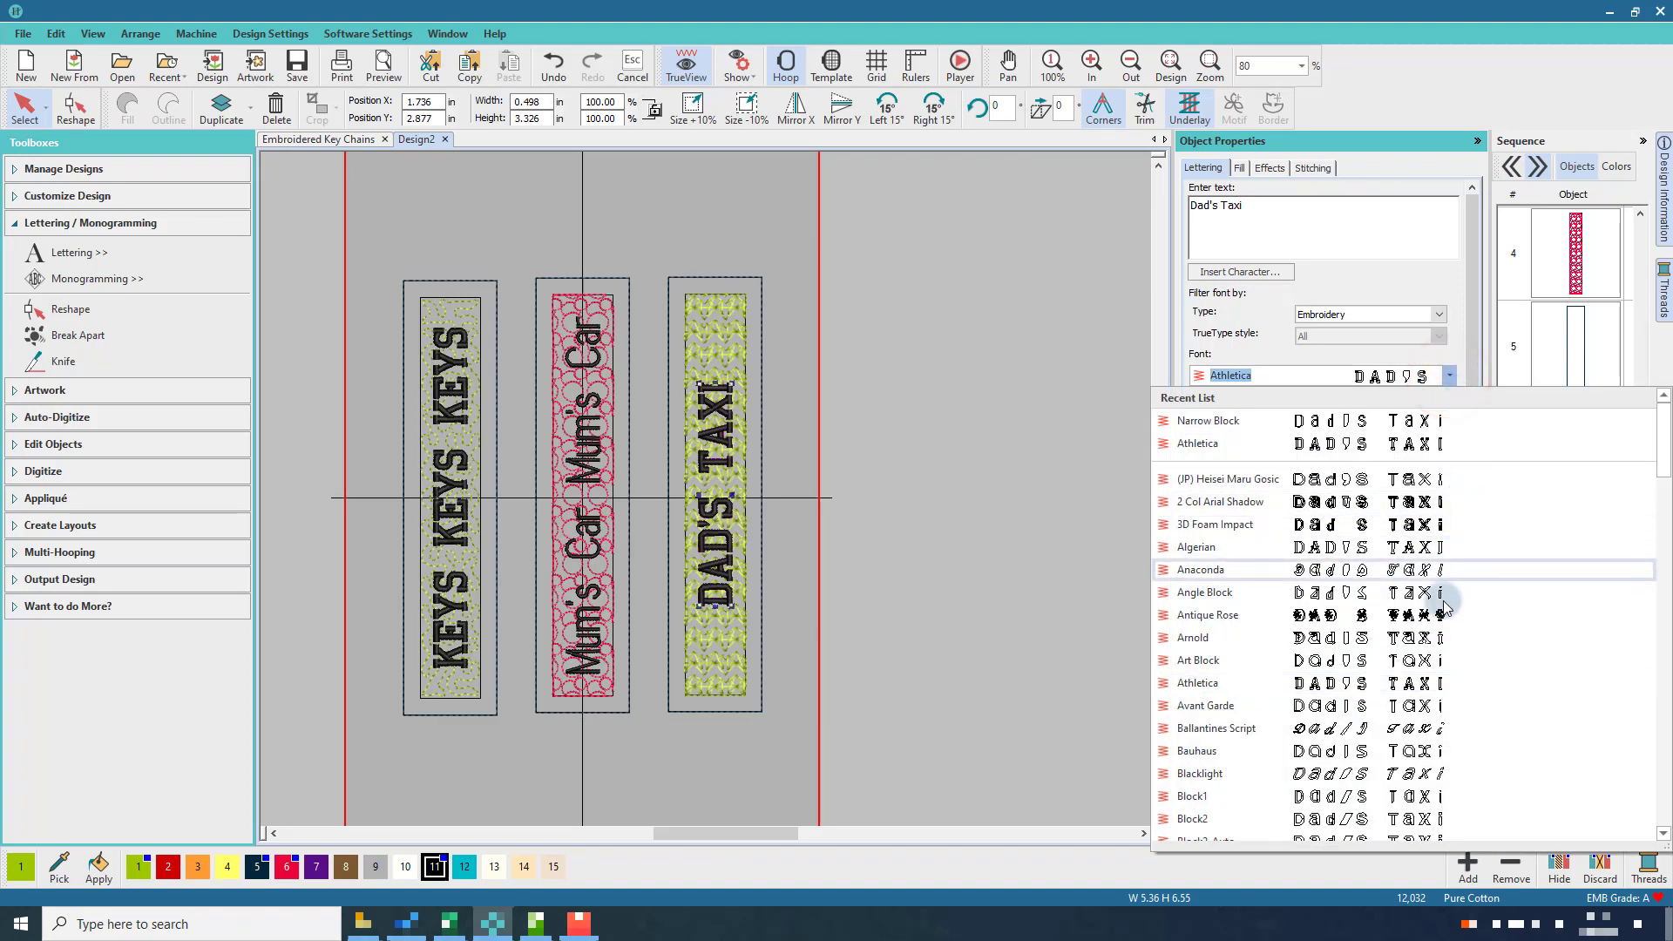
scroll(1445, 606, "down", 15)
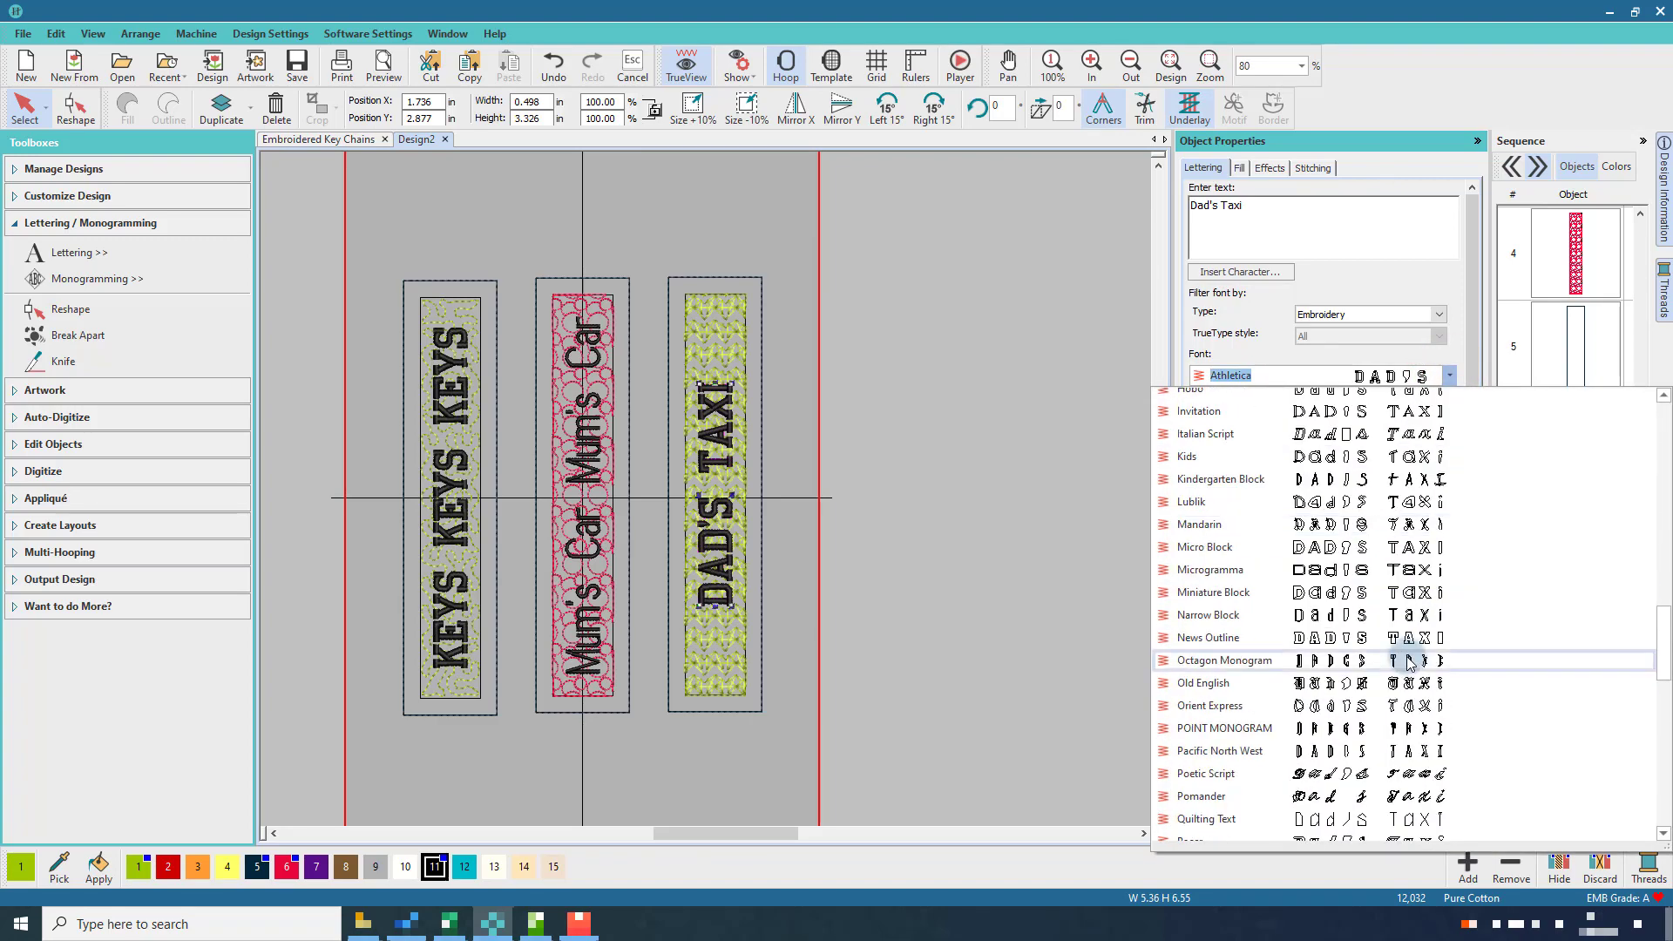
scroll(1410, 662, "down", 8)
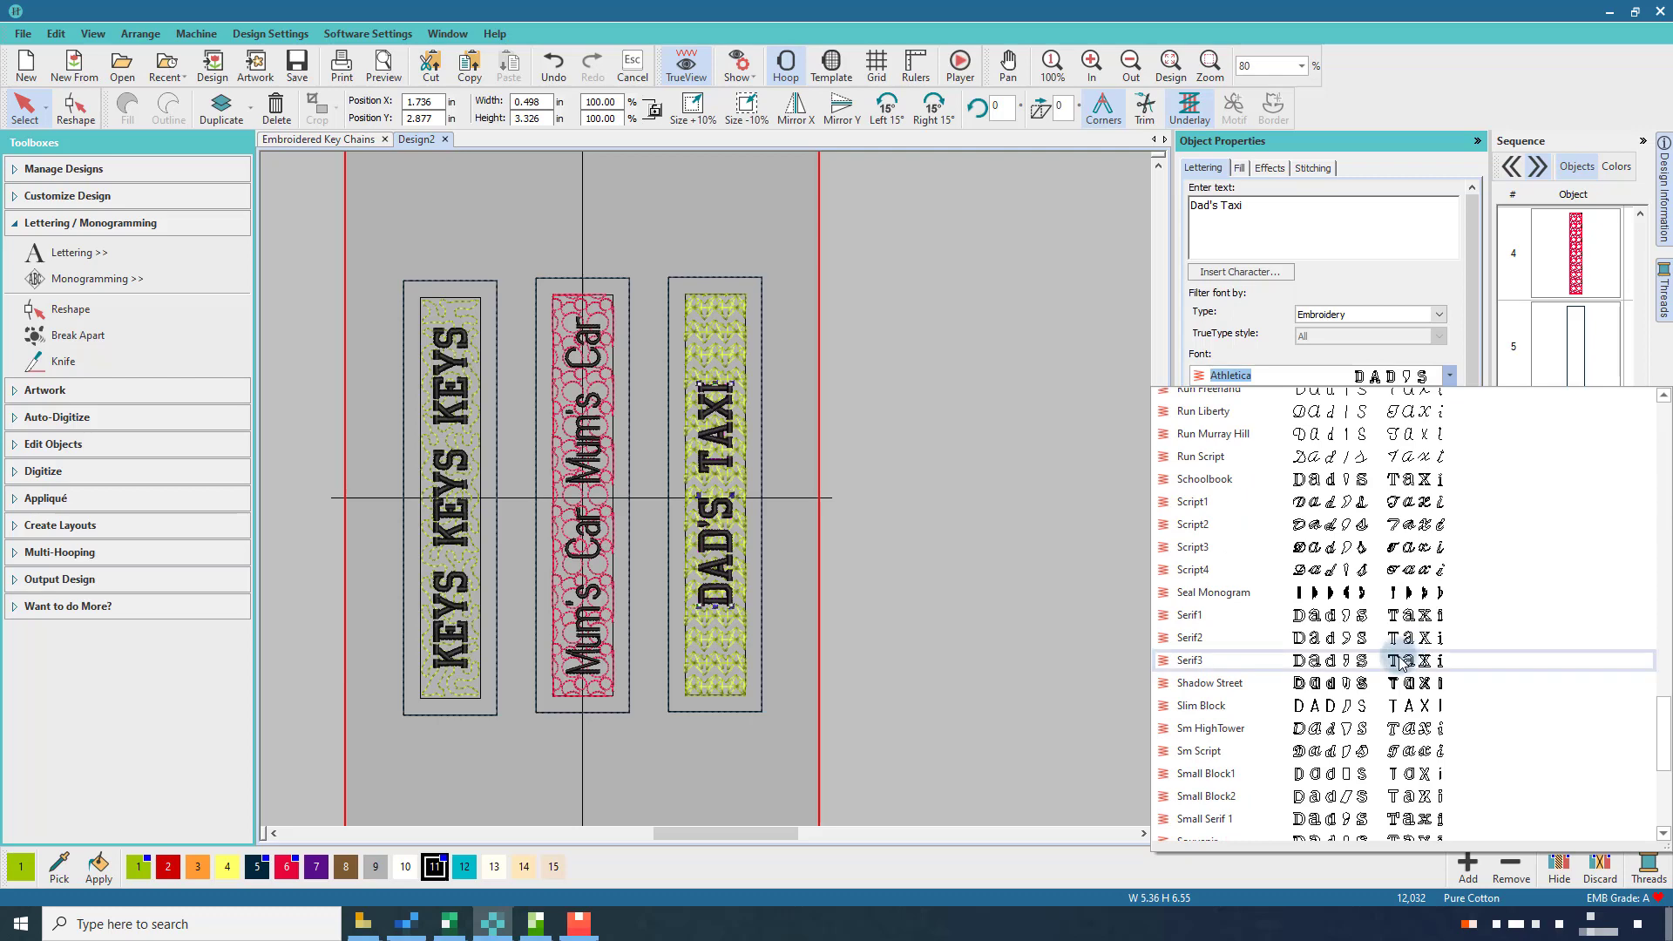
scroll(1290, 716, "down", 4)
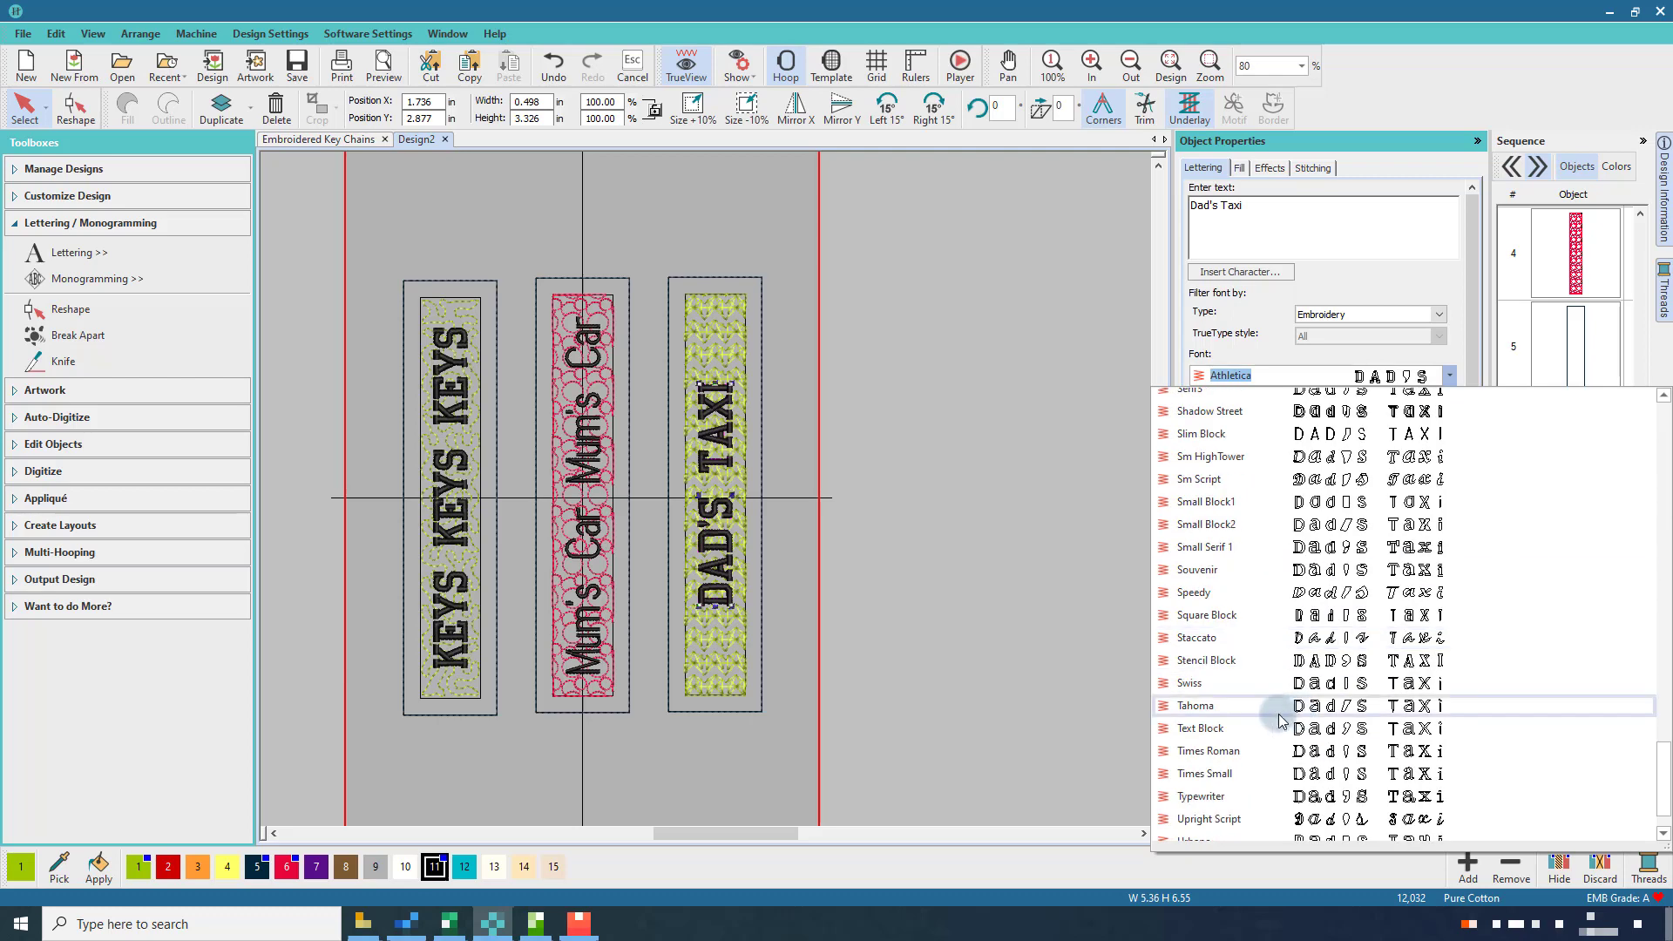
left_click(1232, 665)
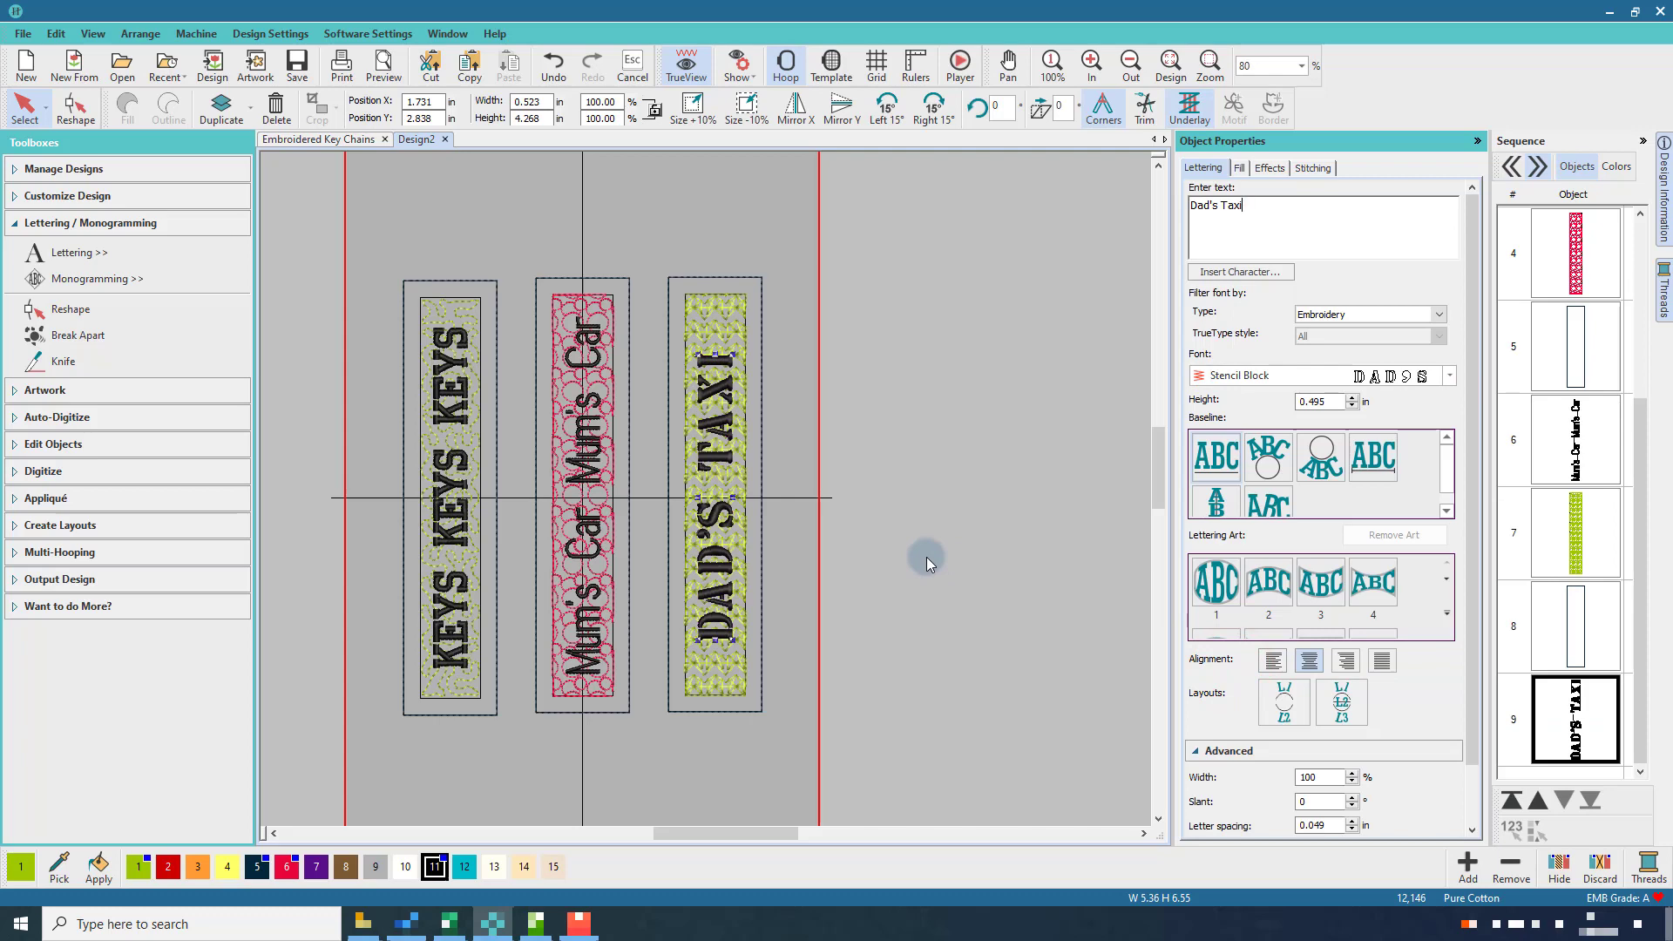
left_click(971, 476)
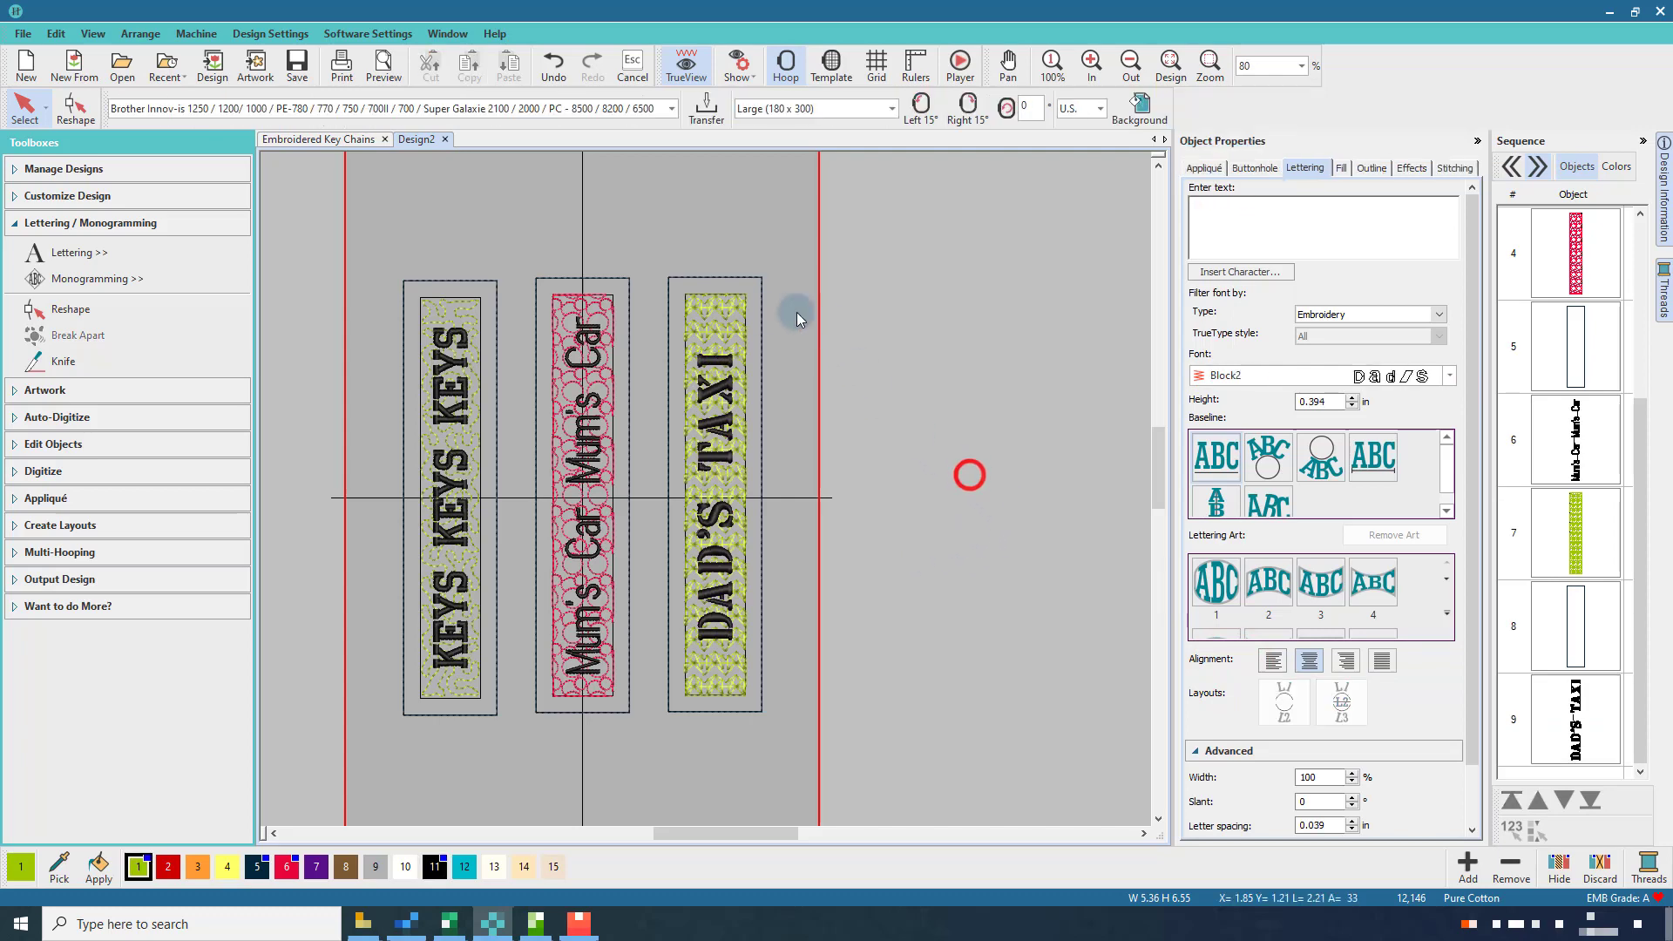
Recolour the right-hand strip's motif fill with orange thread colour 3
left_click(734, 314)
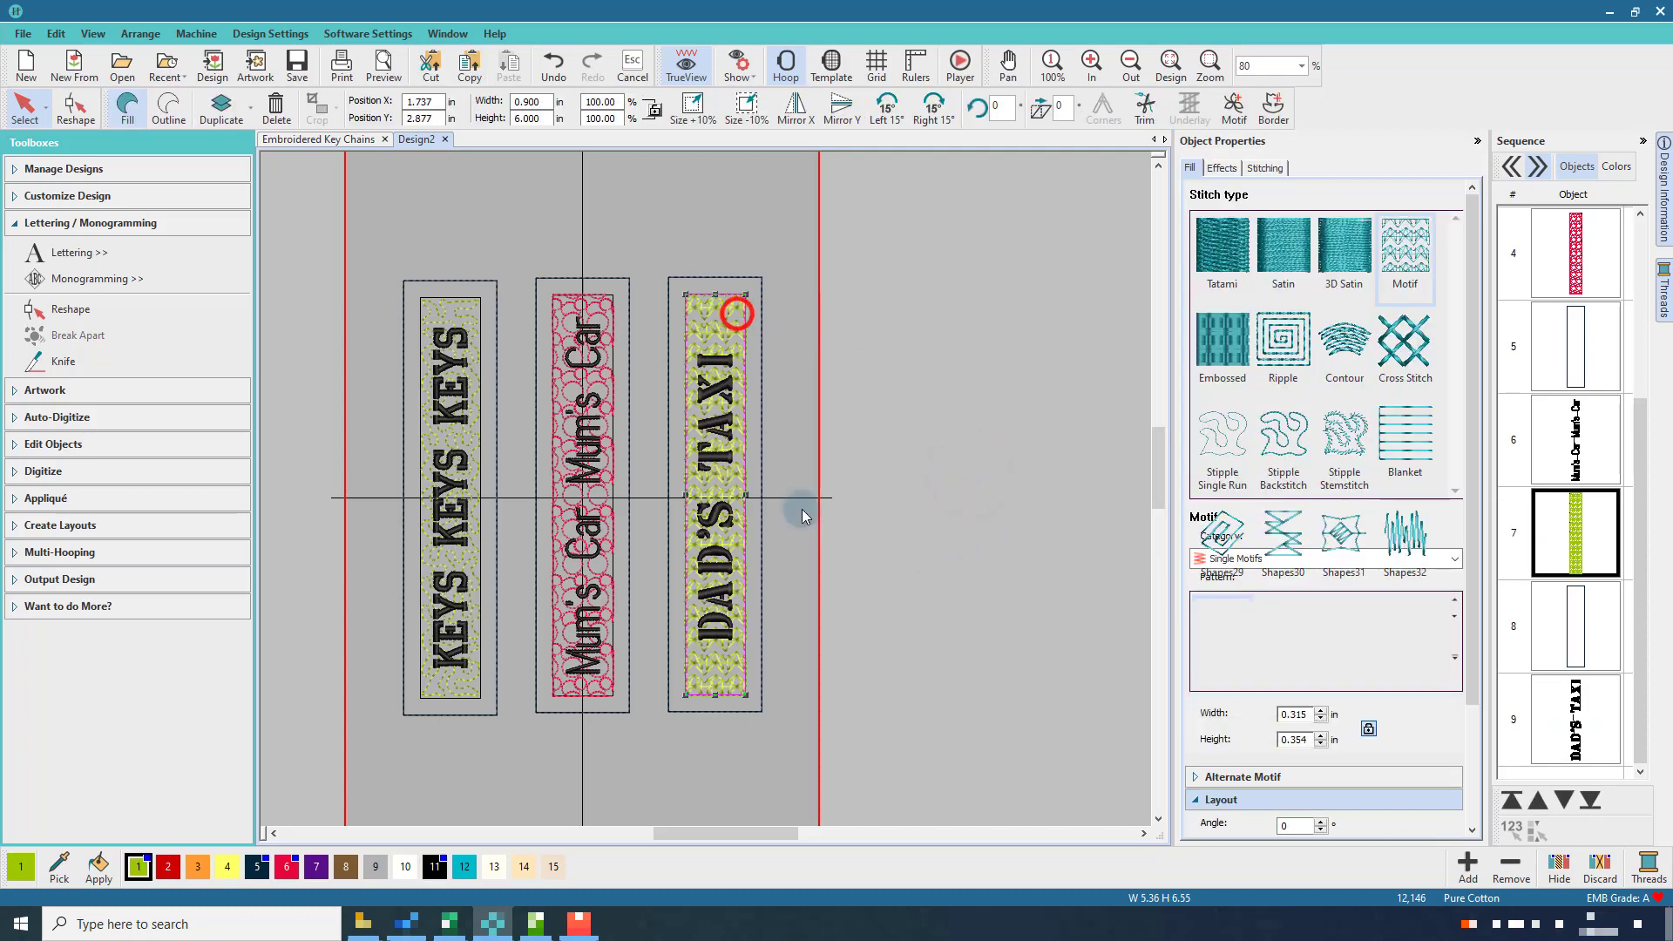
left_click(198, 868)
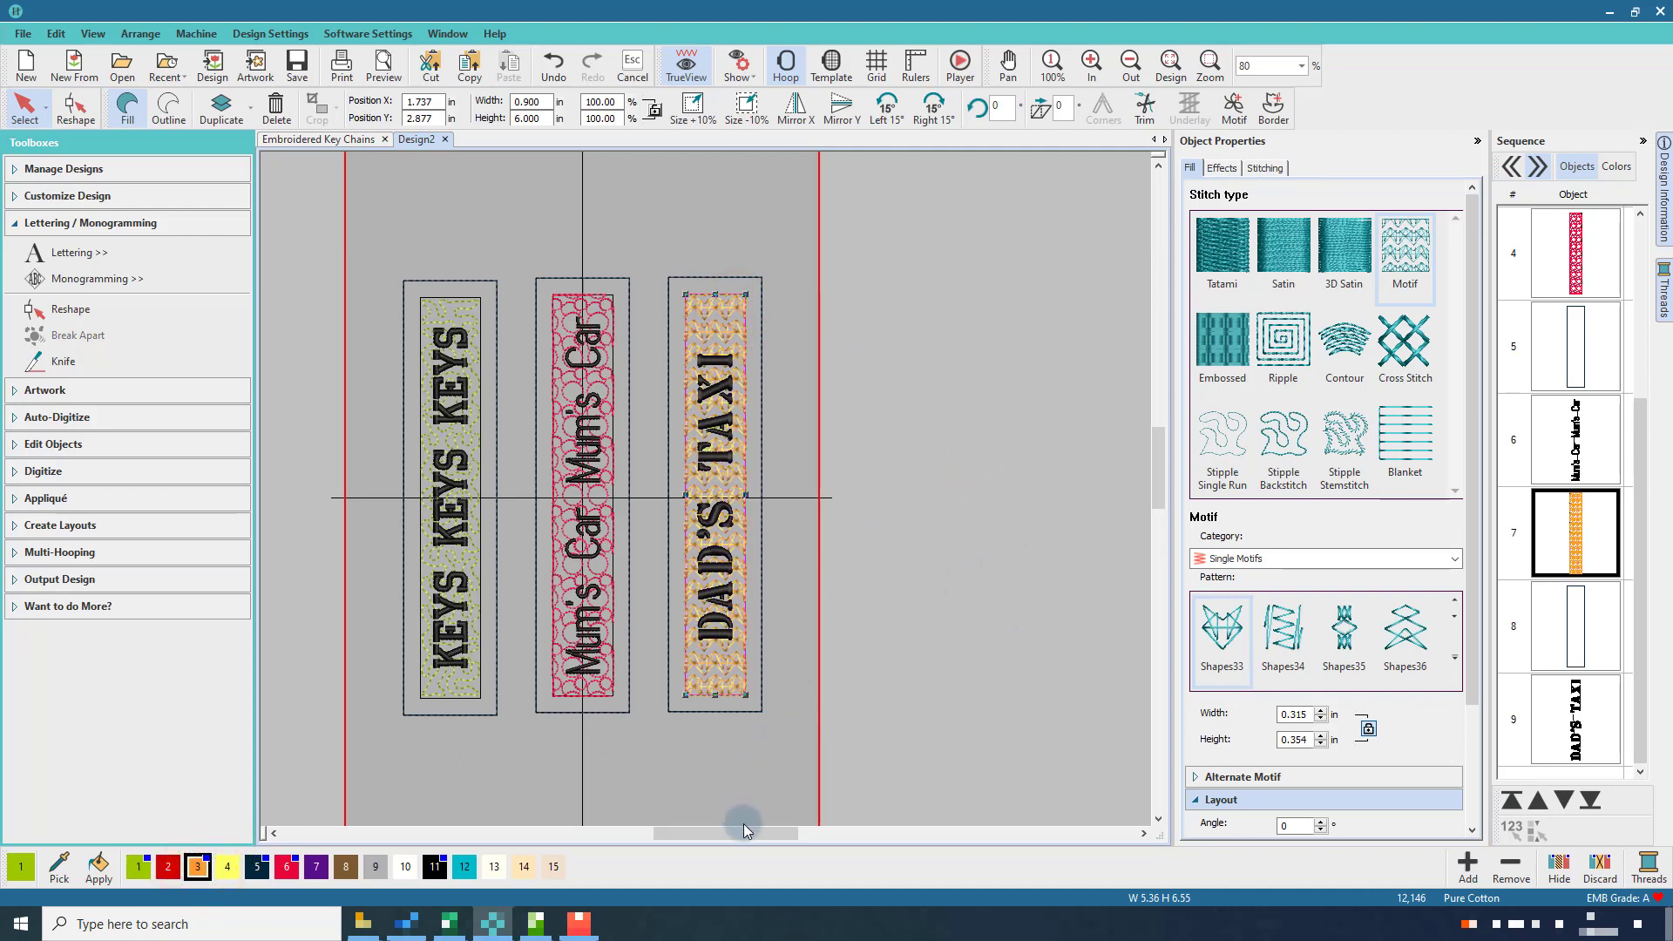
left_click_drag(745, 832, 717, 835)
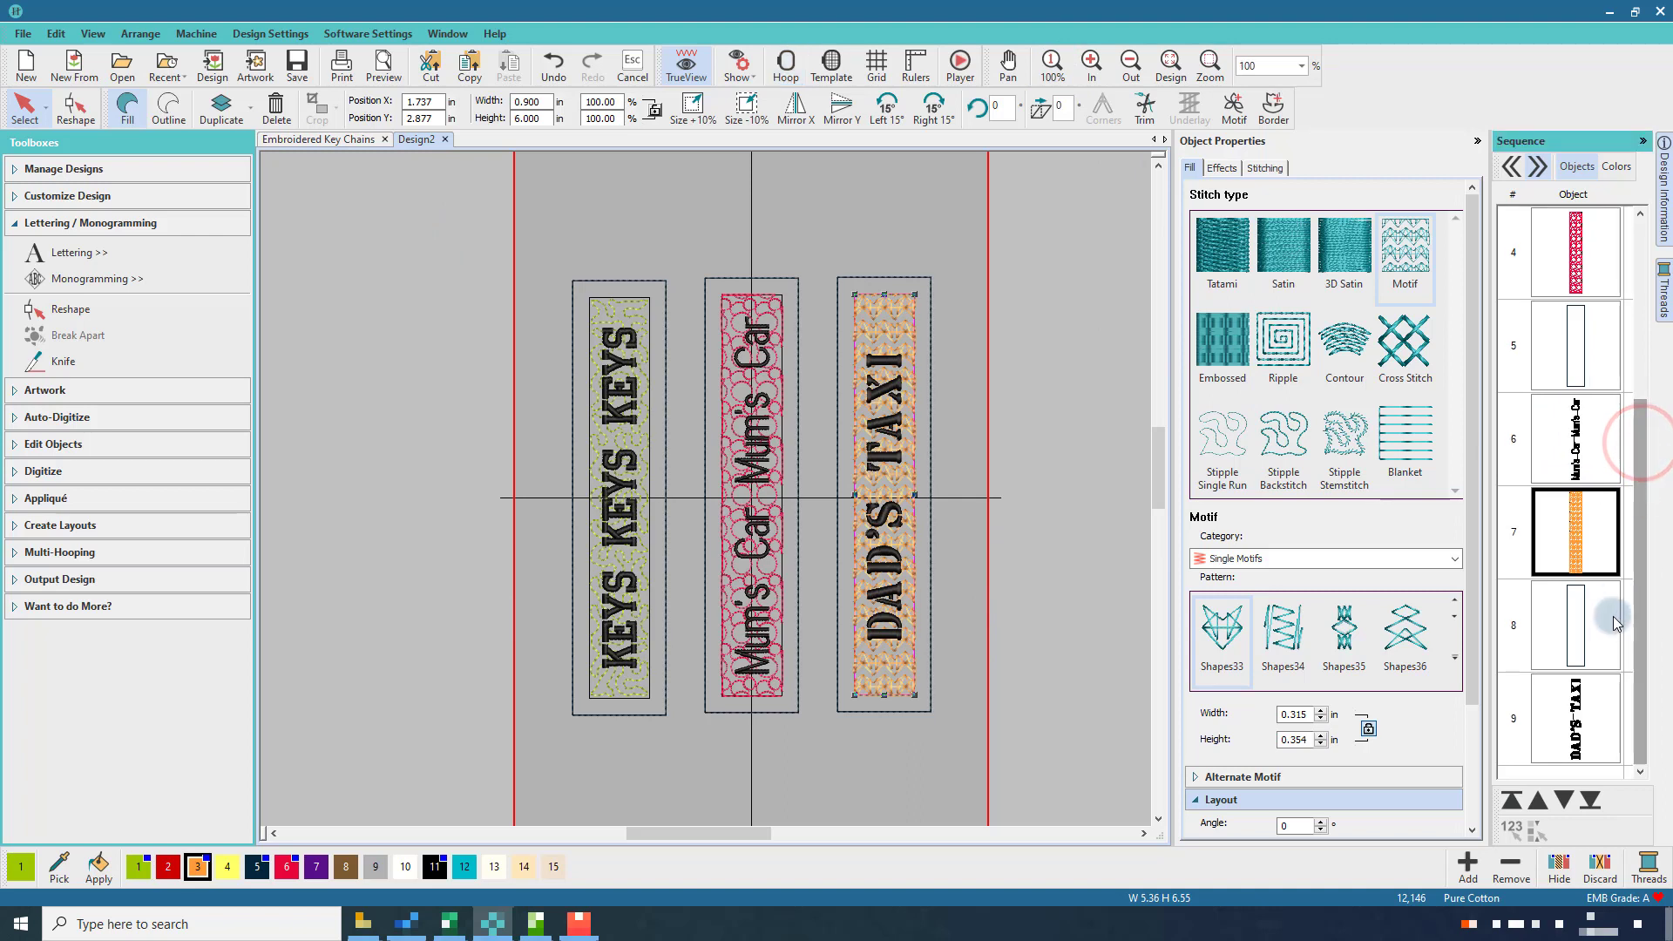
Move the lettering objects of all three key chains together to the end of the stitching sequence
left_click(1585, 708)
left_click(1577, 440)
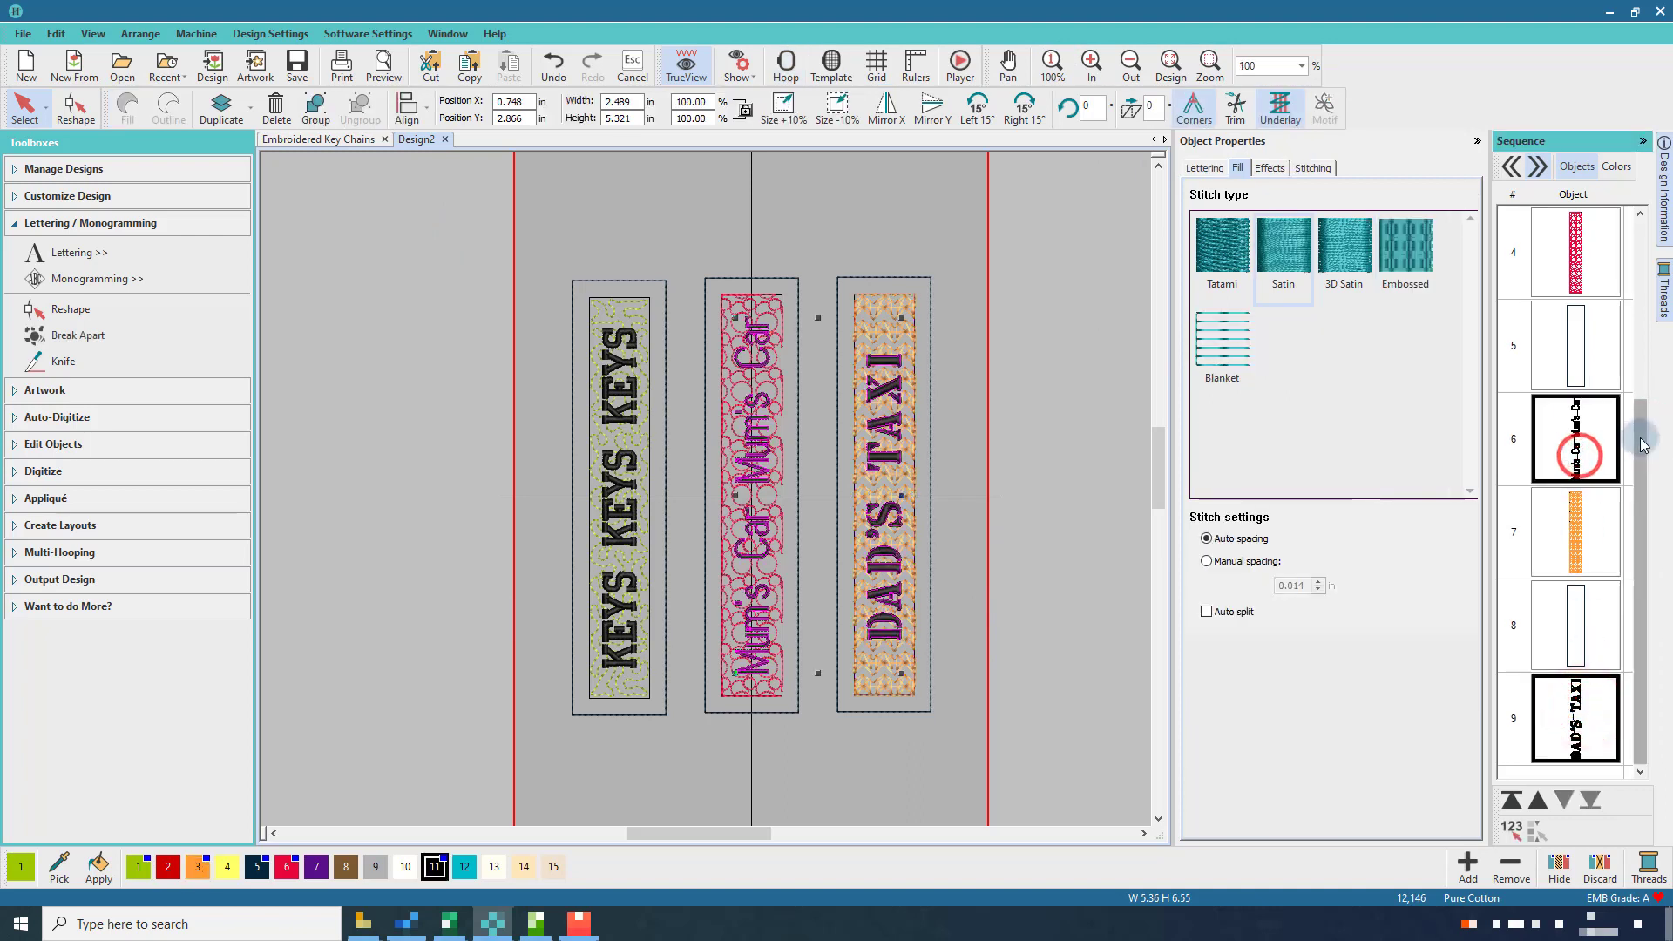
left_click_drag(1641, 436, 1647, 258)
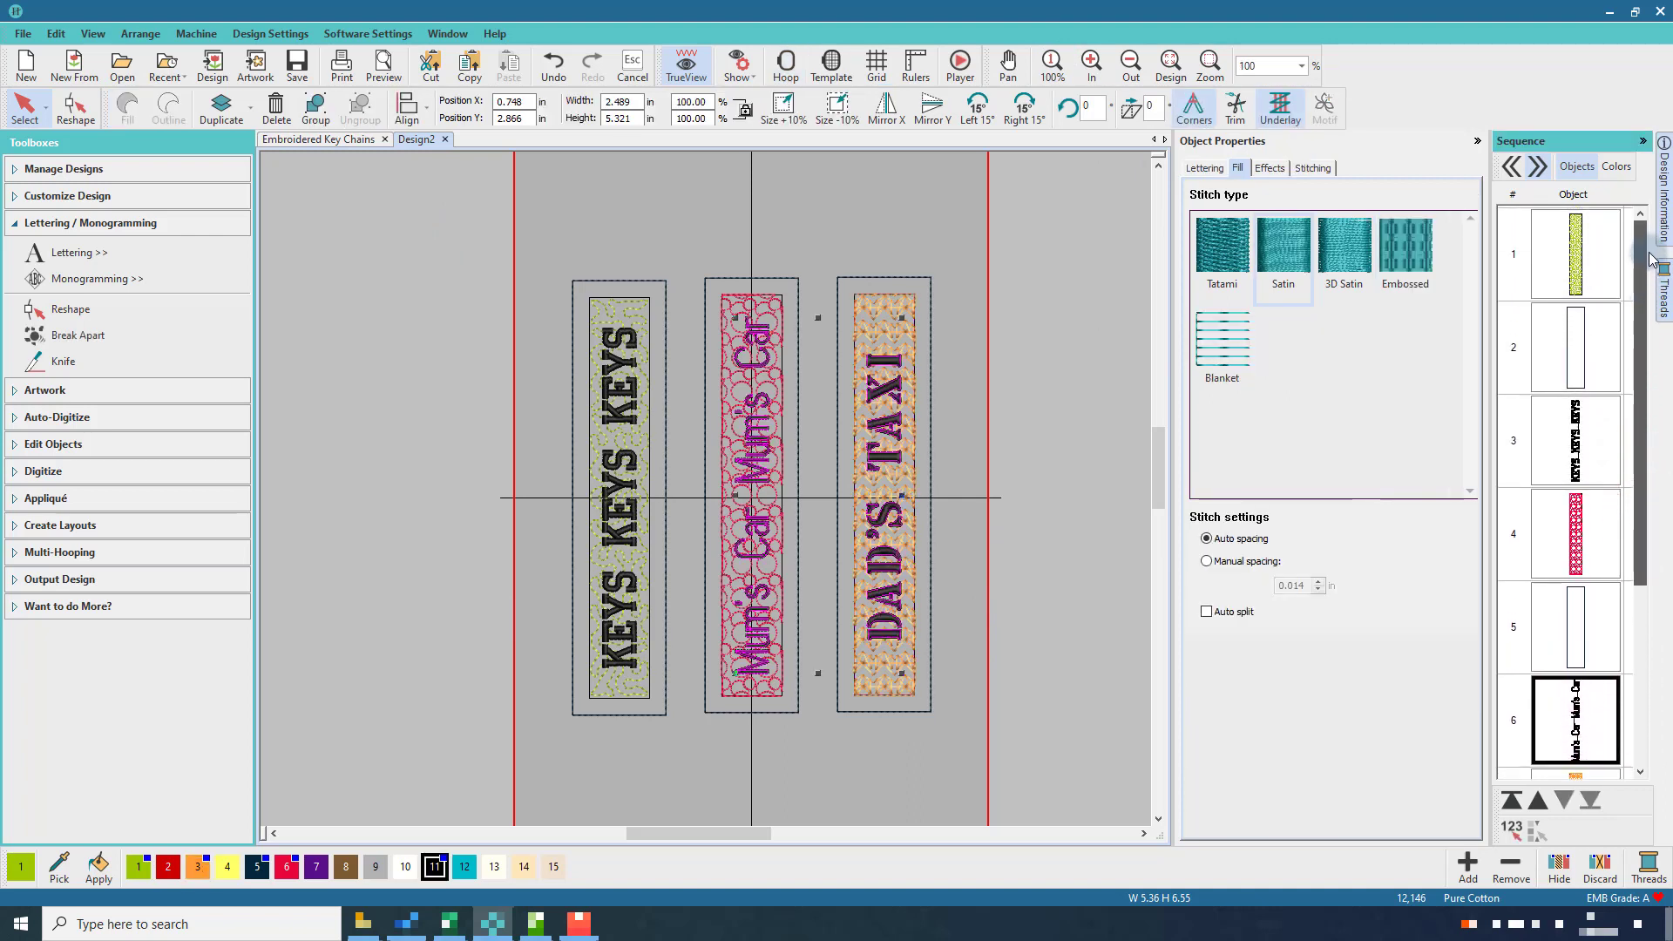
left_click(1594, 440, "ctrl")
left_click(1513, 798)
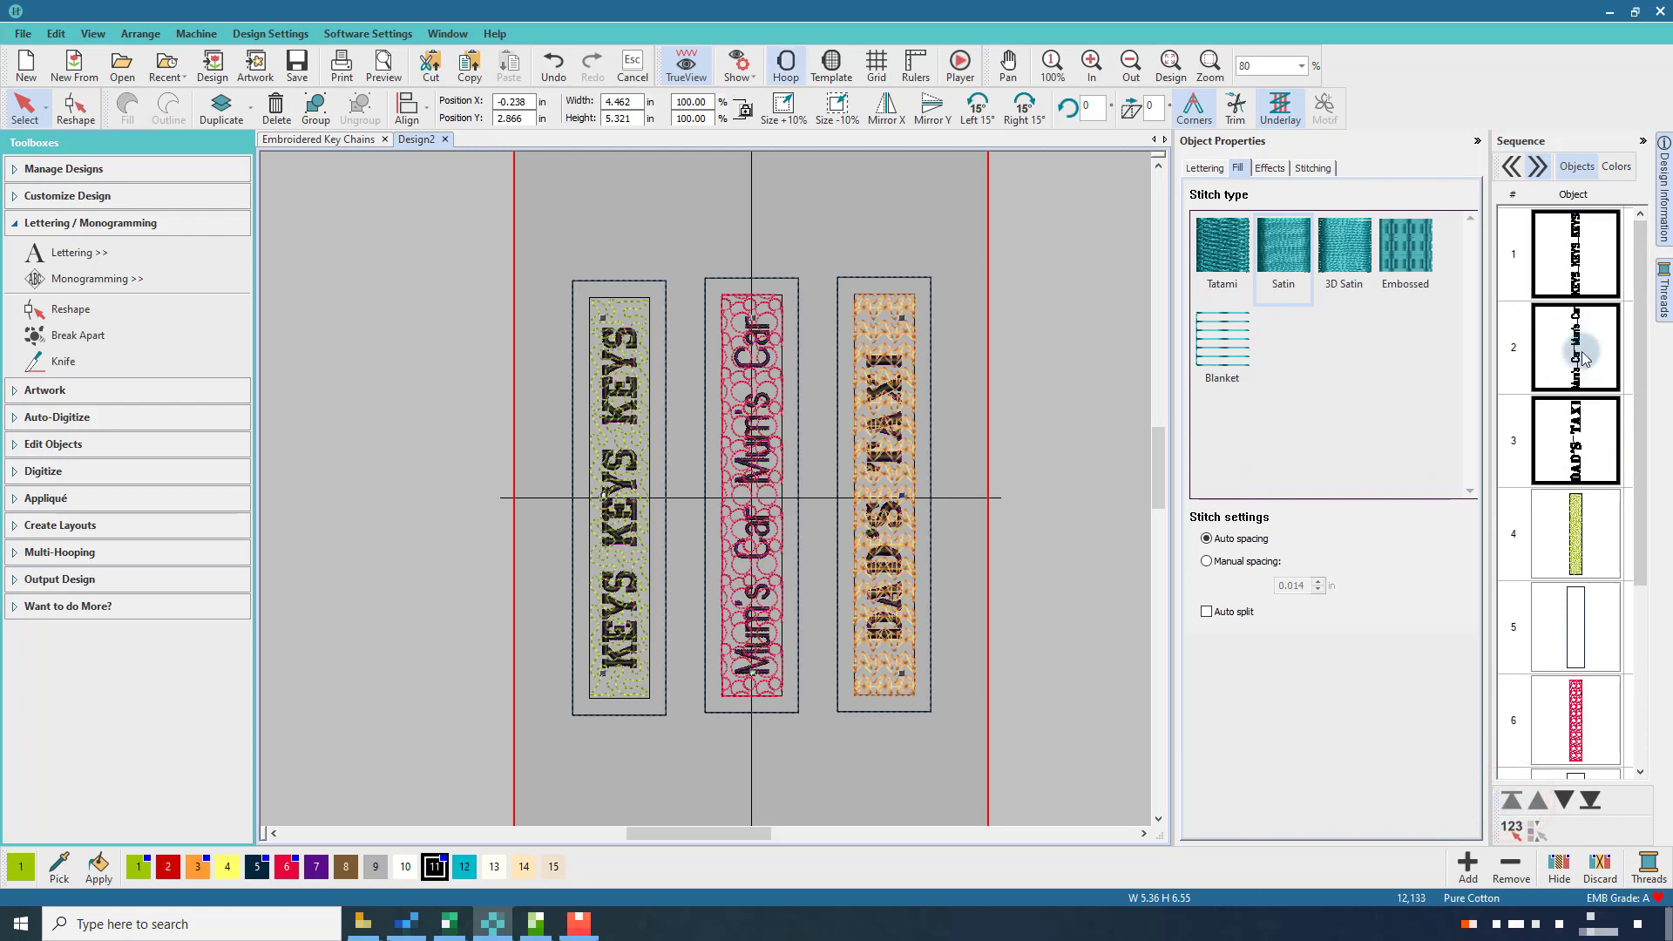
left_click(1591, 800)
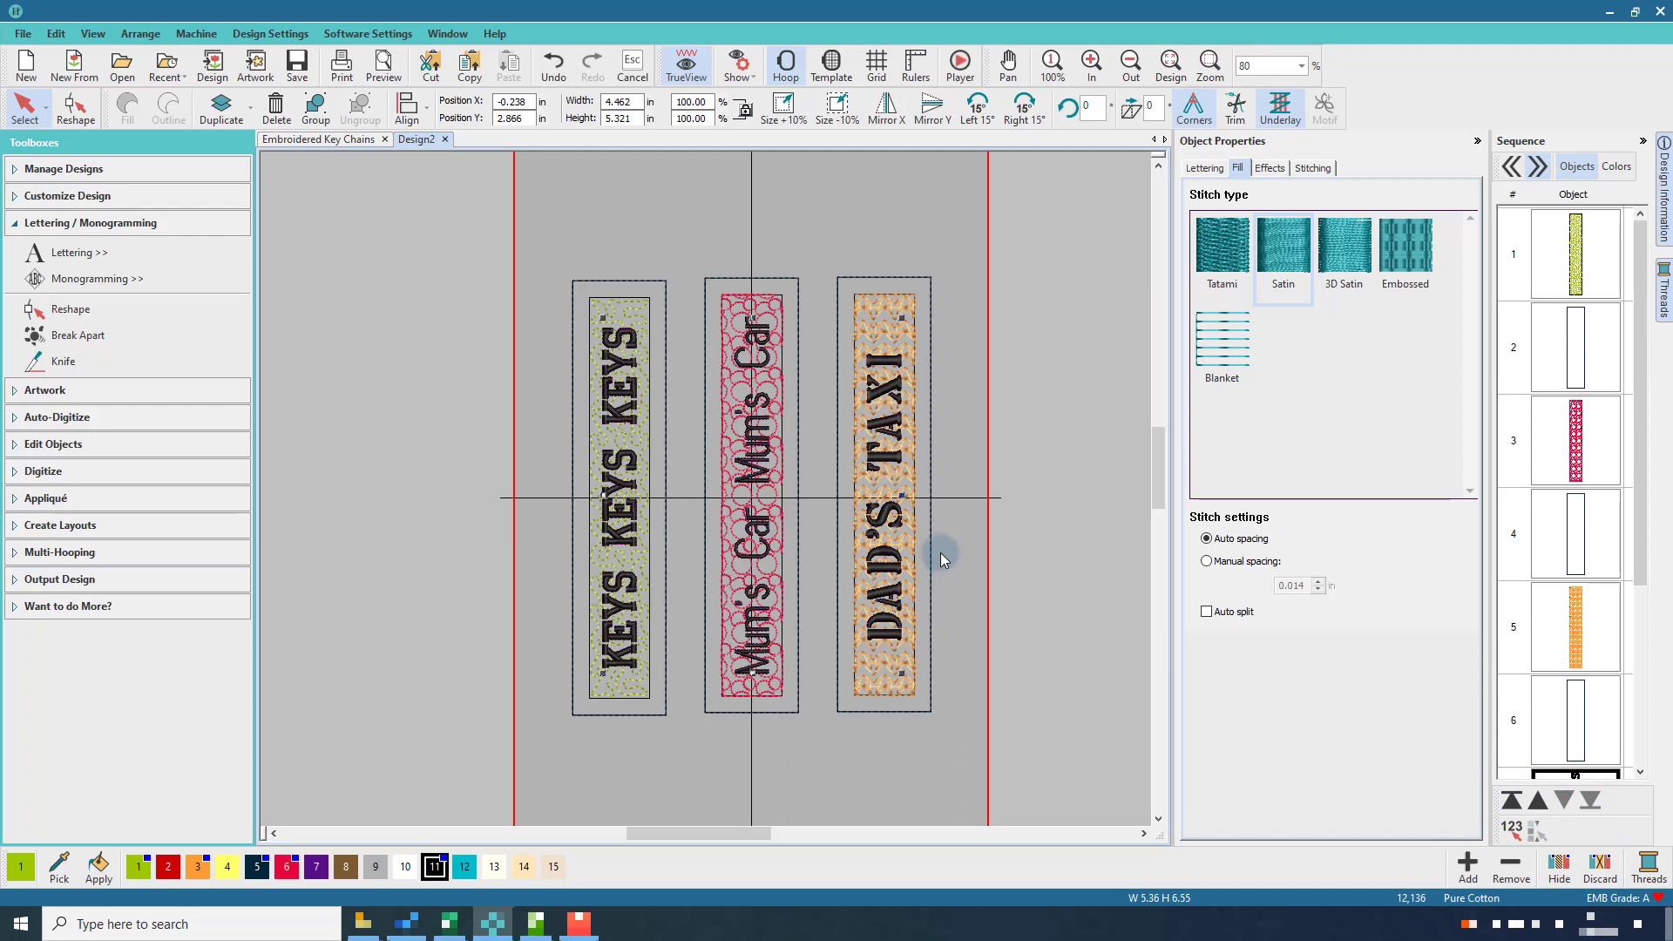
Move the three outer border outlines together to the start of the stitching sequence
left_click(1548, 362)
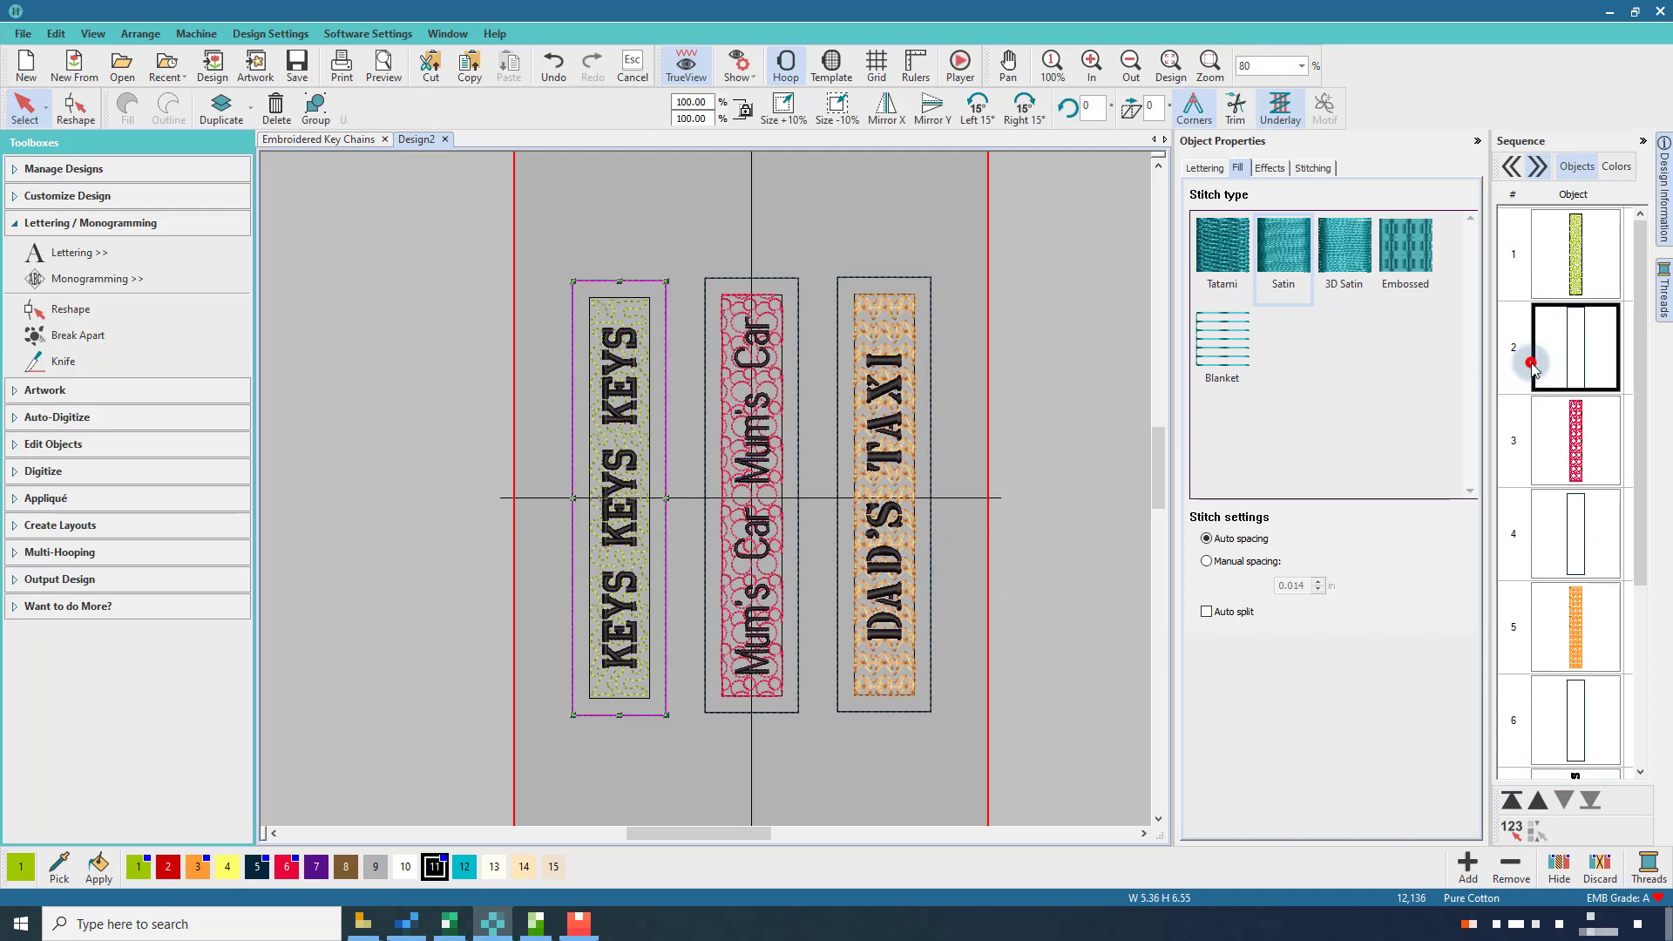
left_click(1575, 549, "ctrl")
left_click(1584, 704, "ctrl")
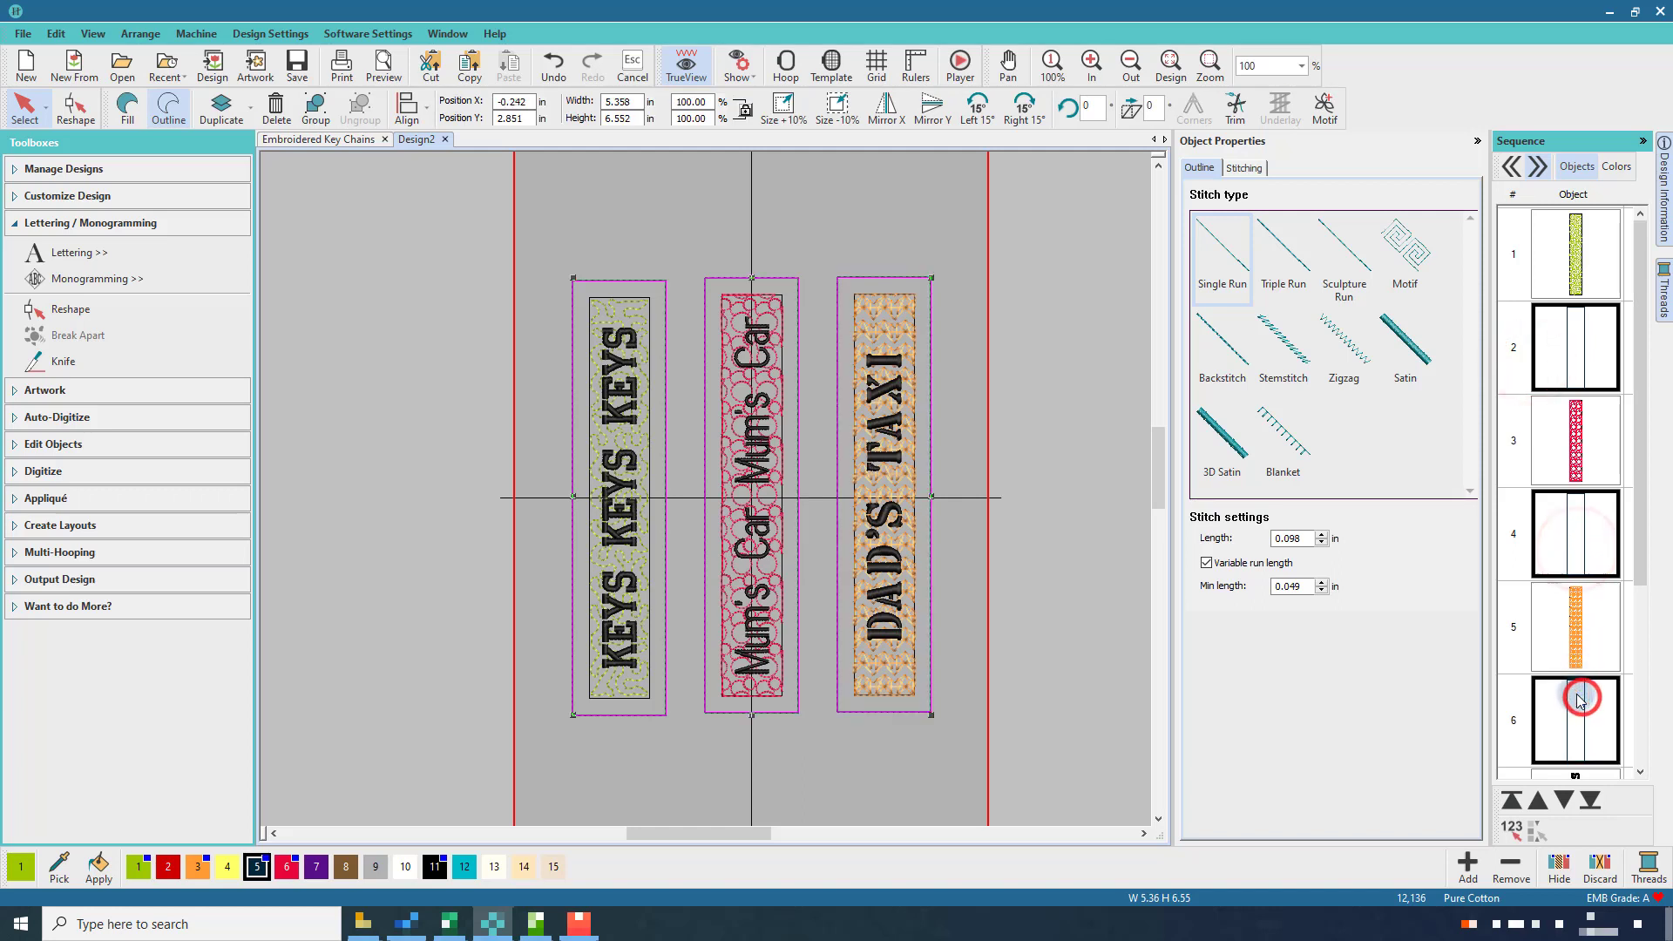
left_click(1513, 802)
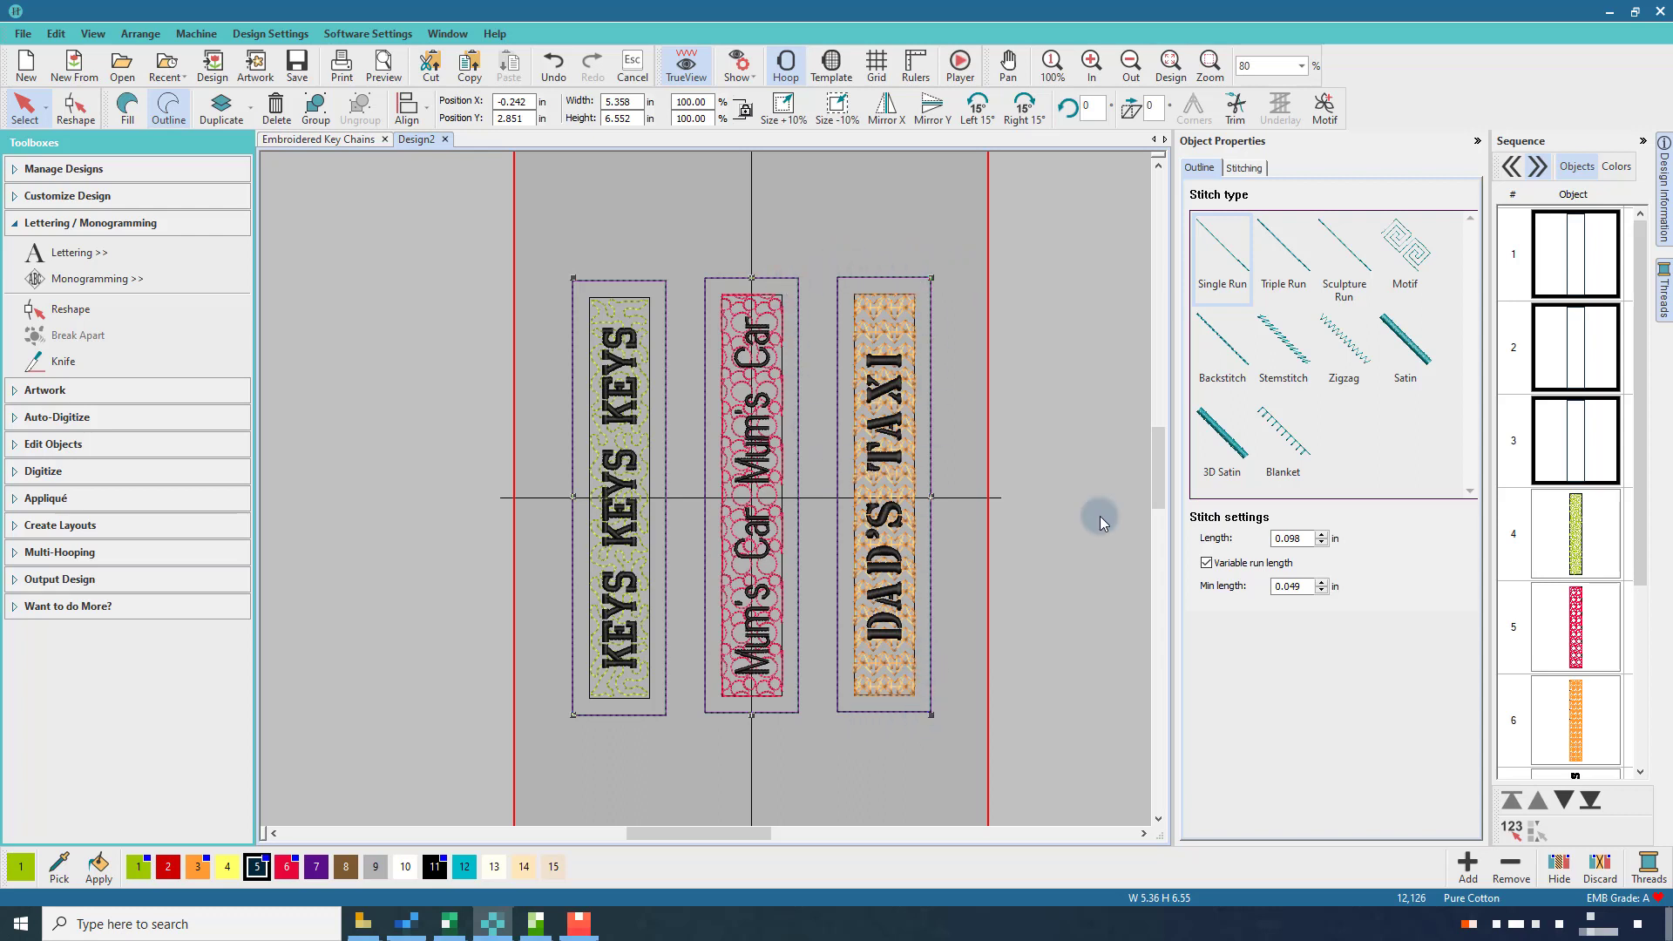
left_click(1308, 538)
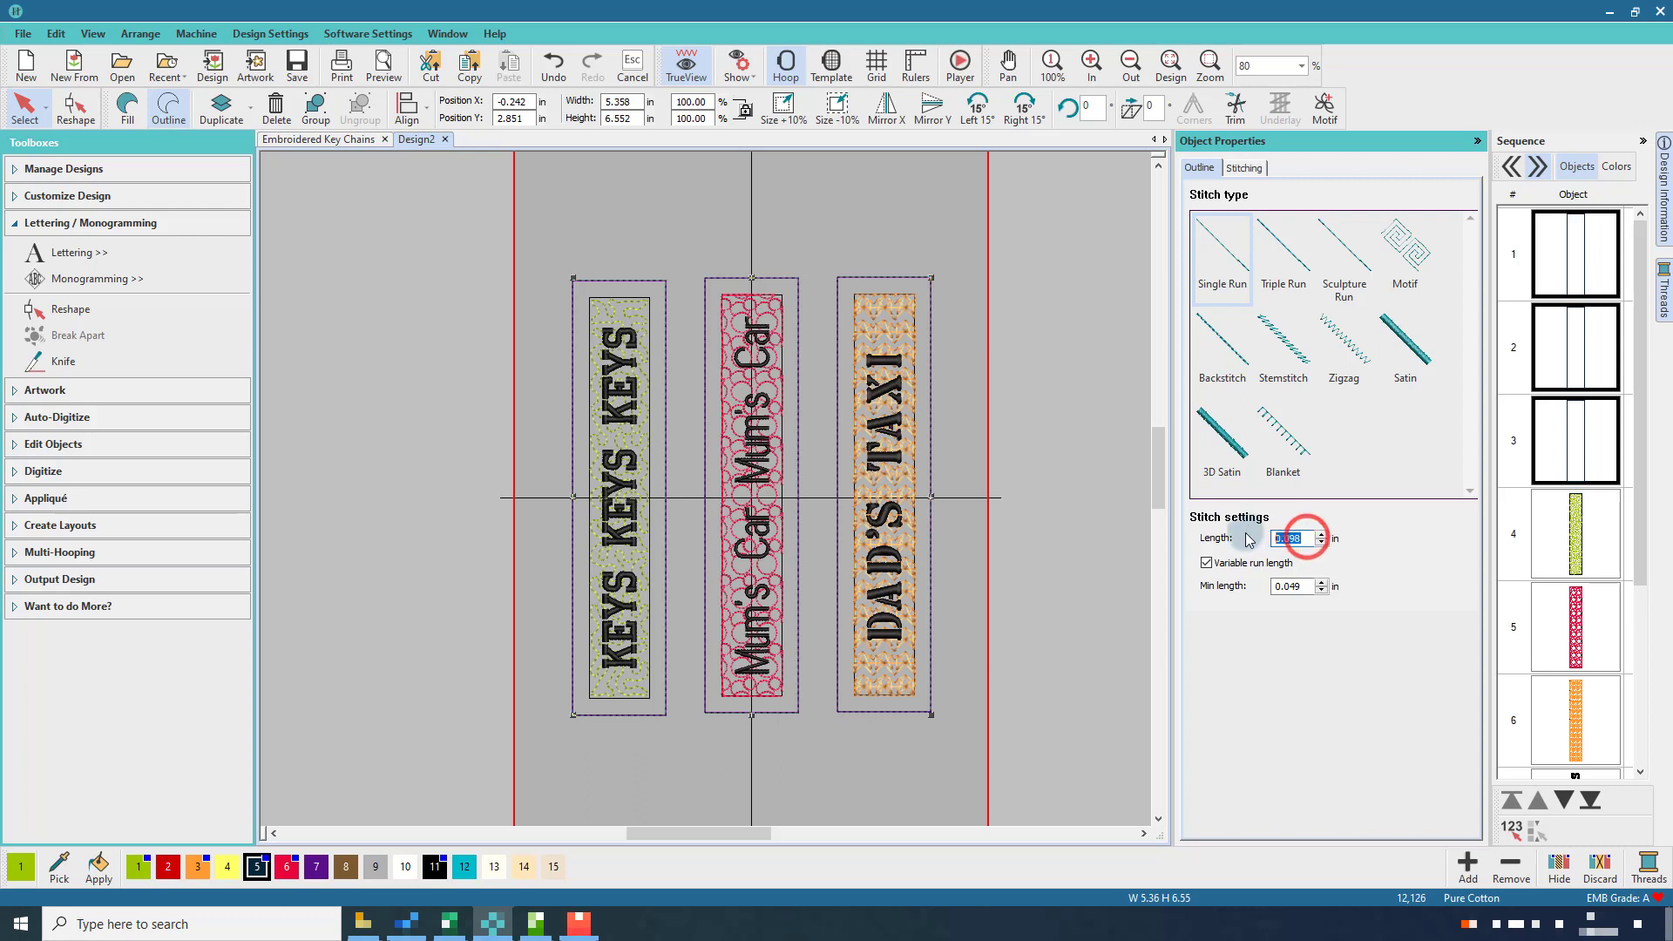
double_click(1287, 538)
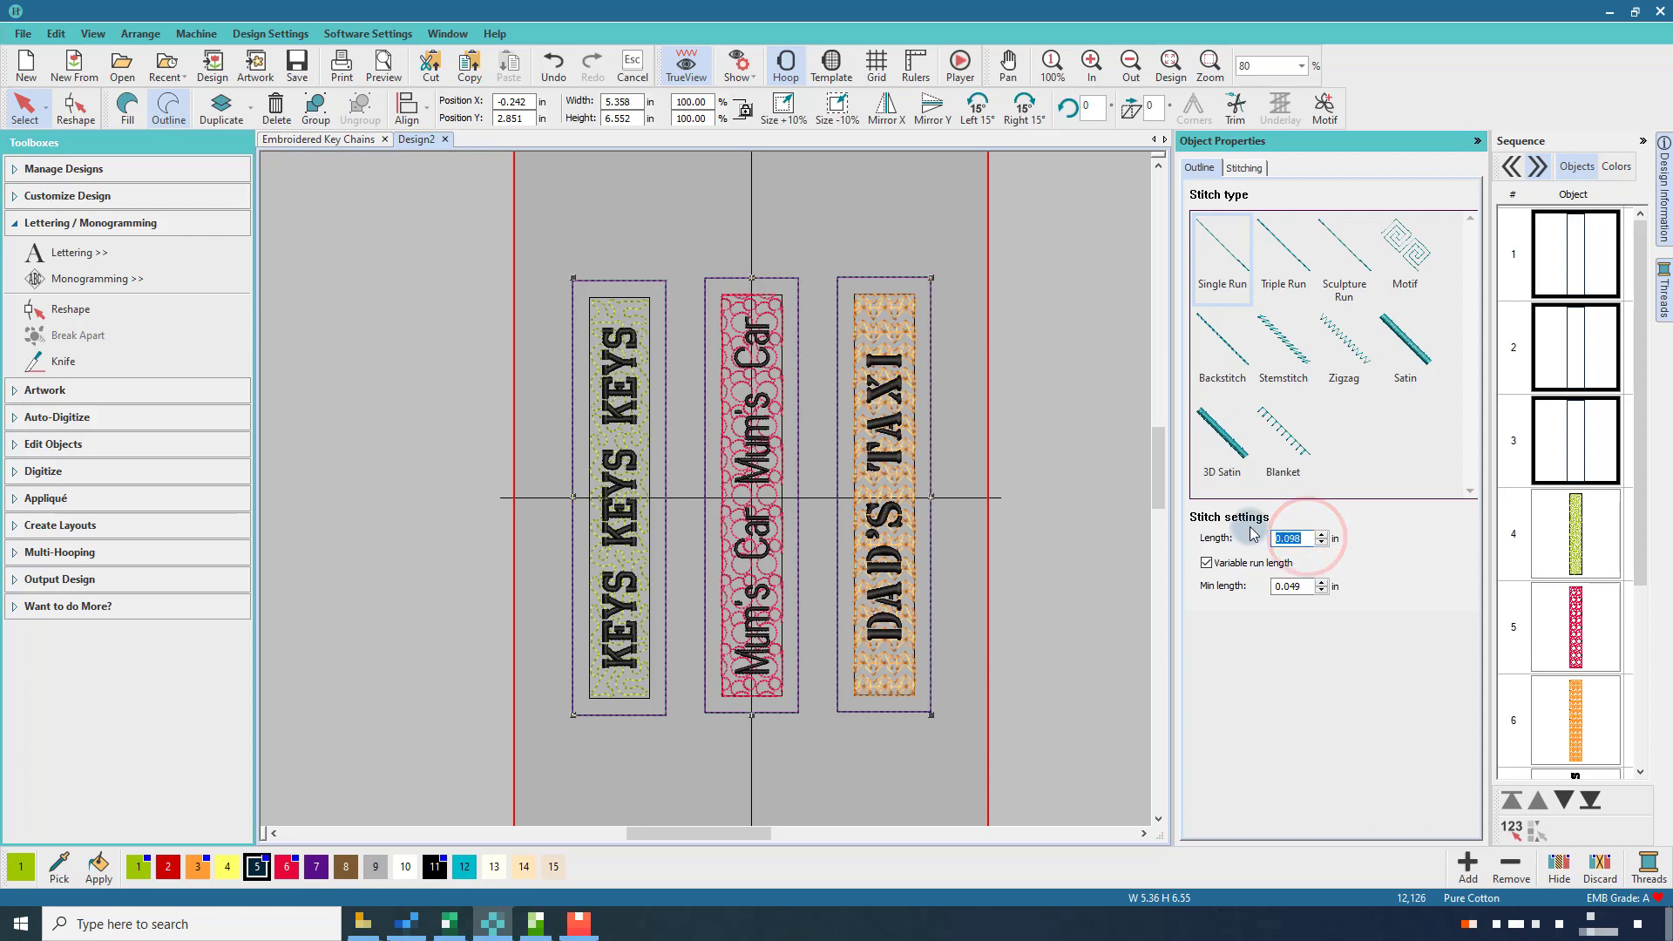
left_click(1302, 533)
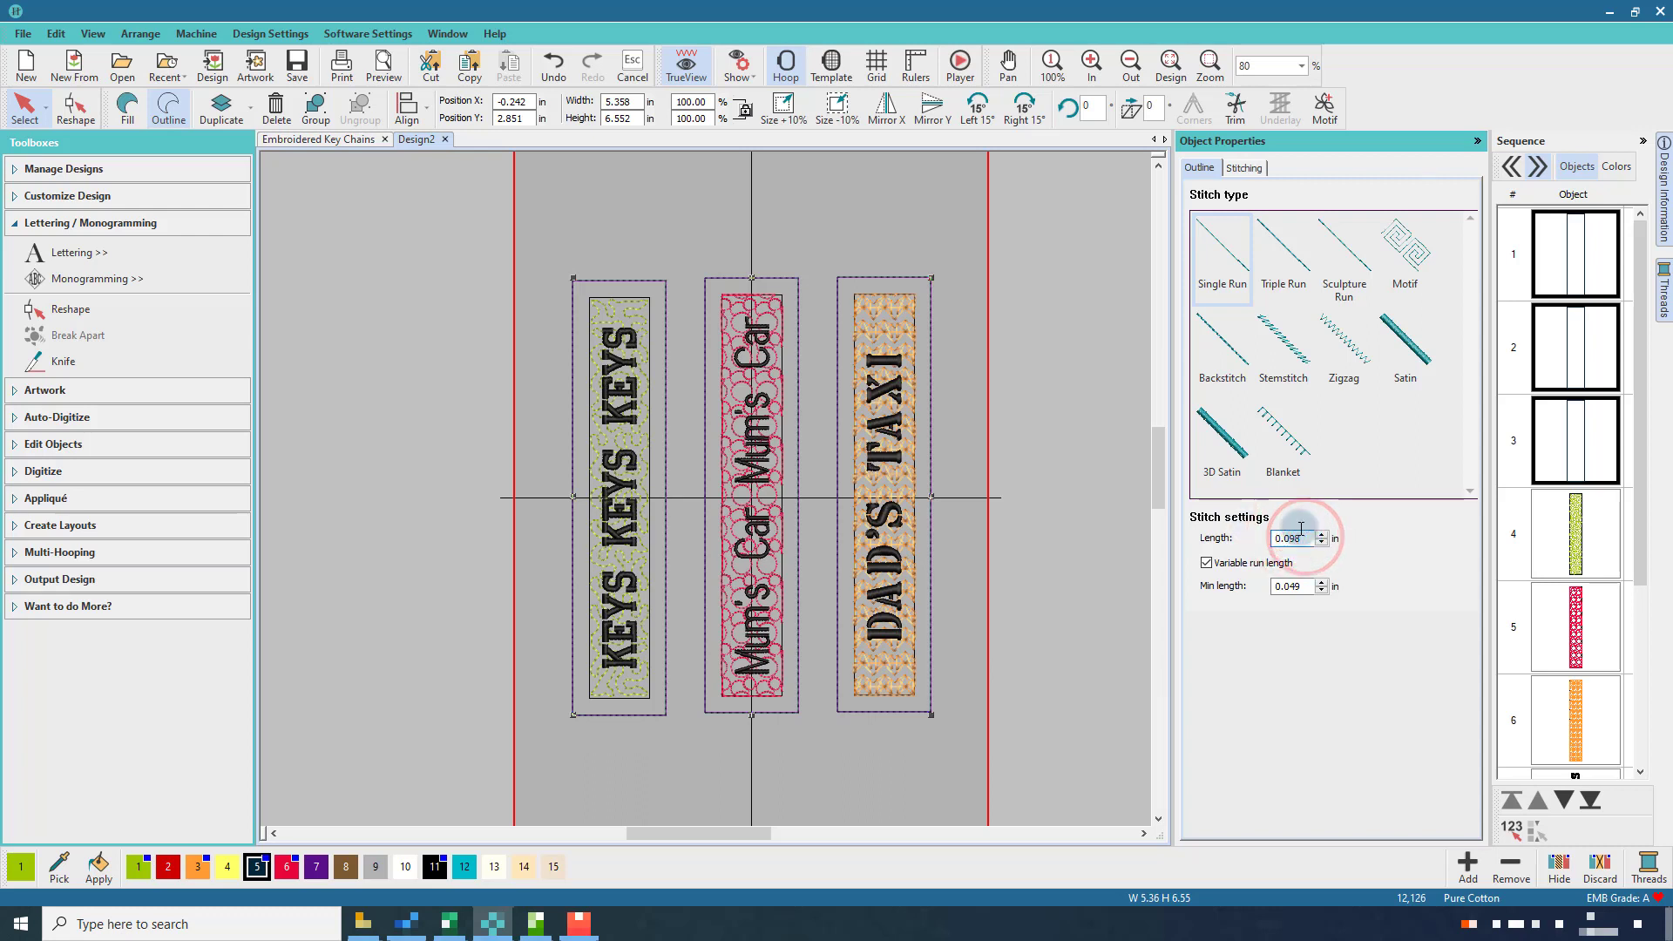
Switch the measurement units to Metric with no object selected
left_click(1028, 179)
left_click(1078, 108)
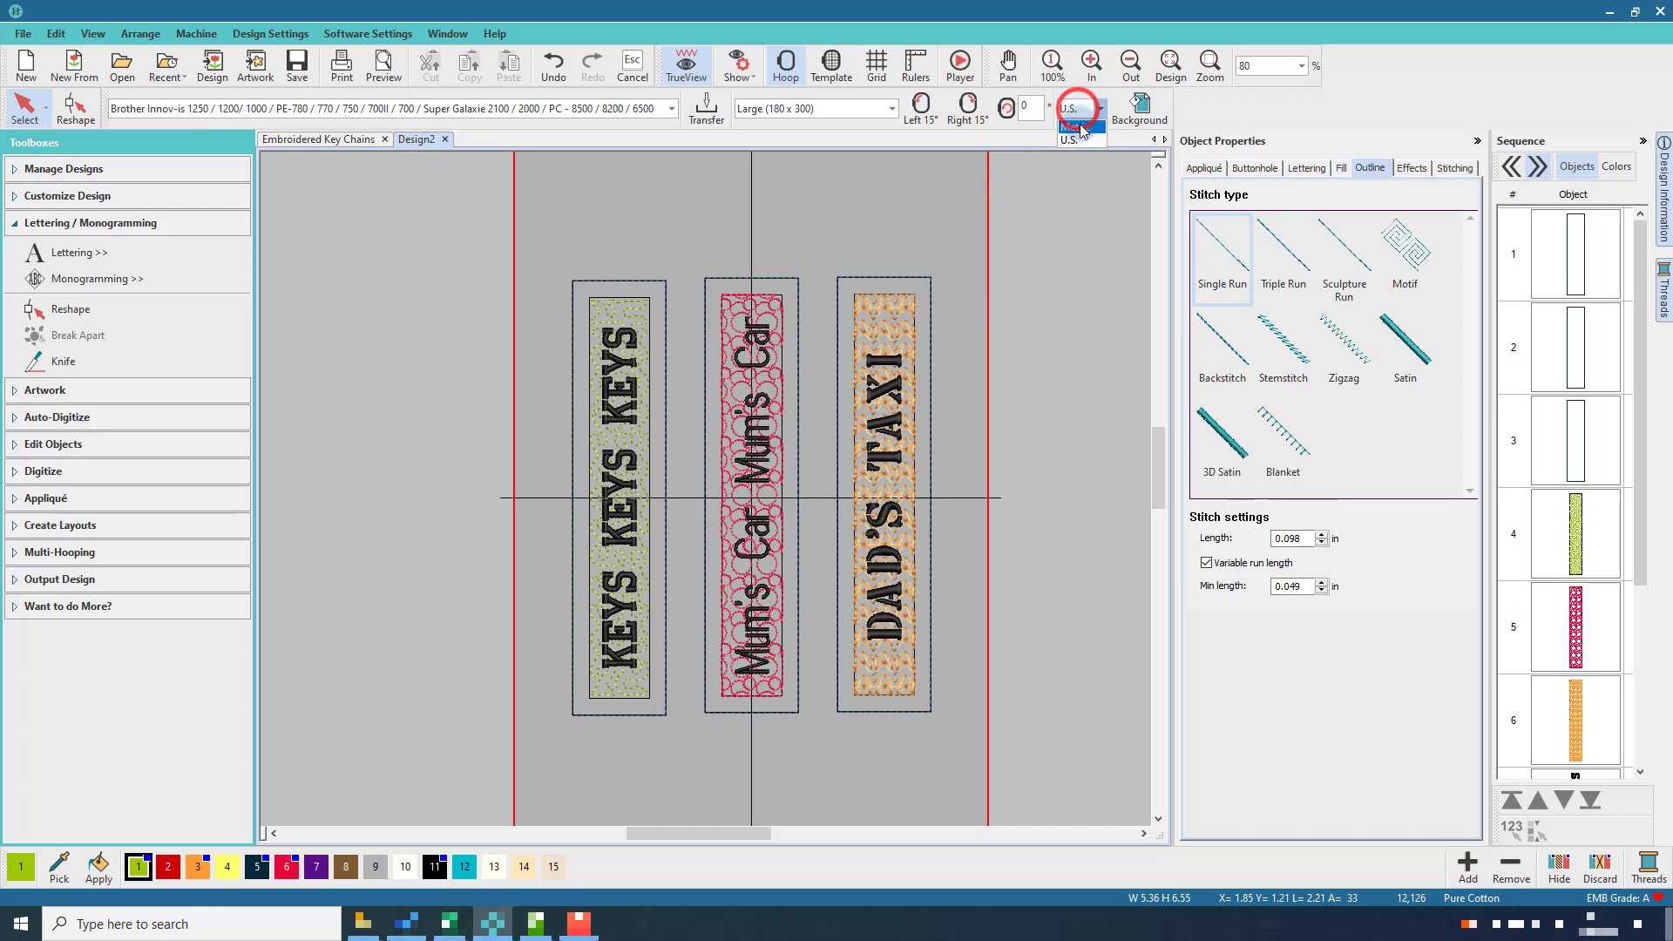
left_click(1079, 128)
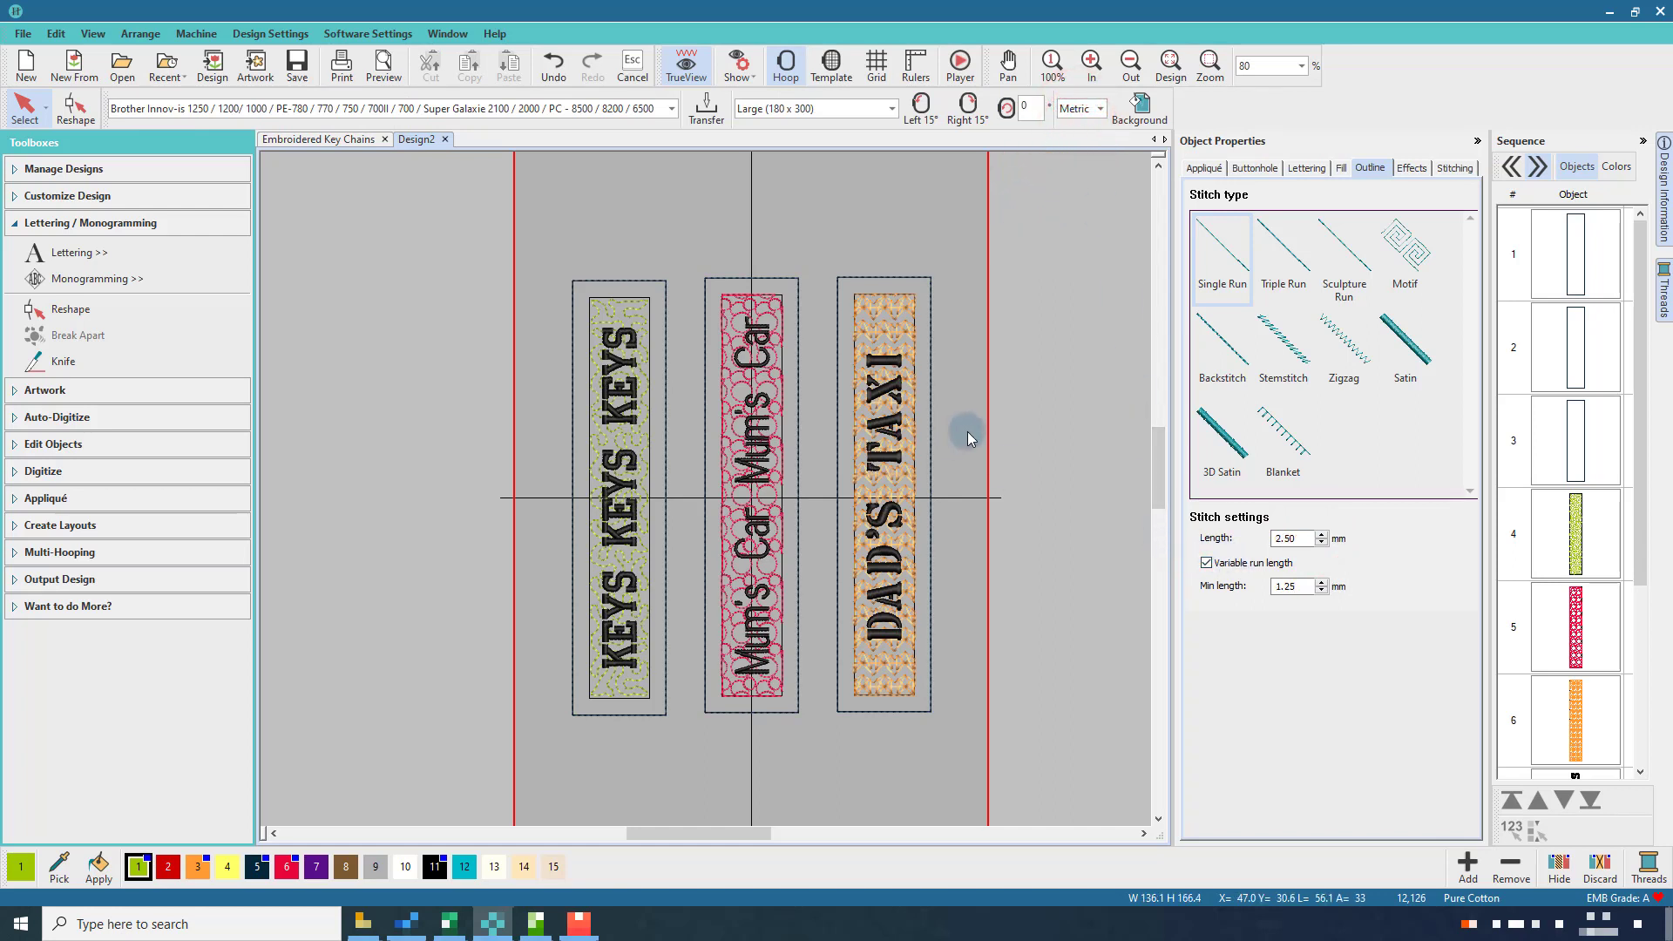
Set the Single Run stitch length of all three outer border outlines to 5 mm
left_click(1551, 253)
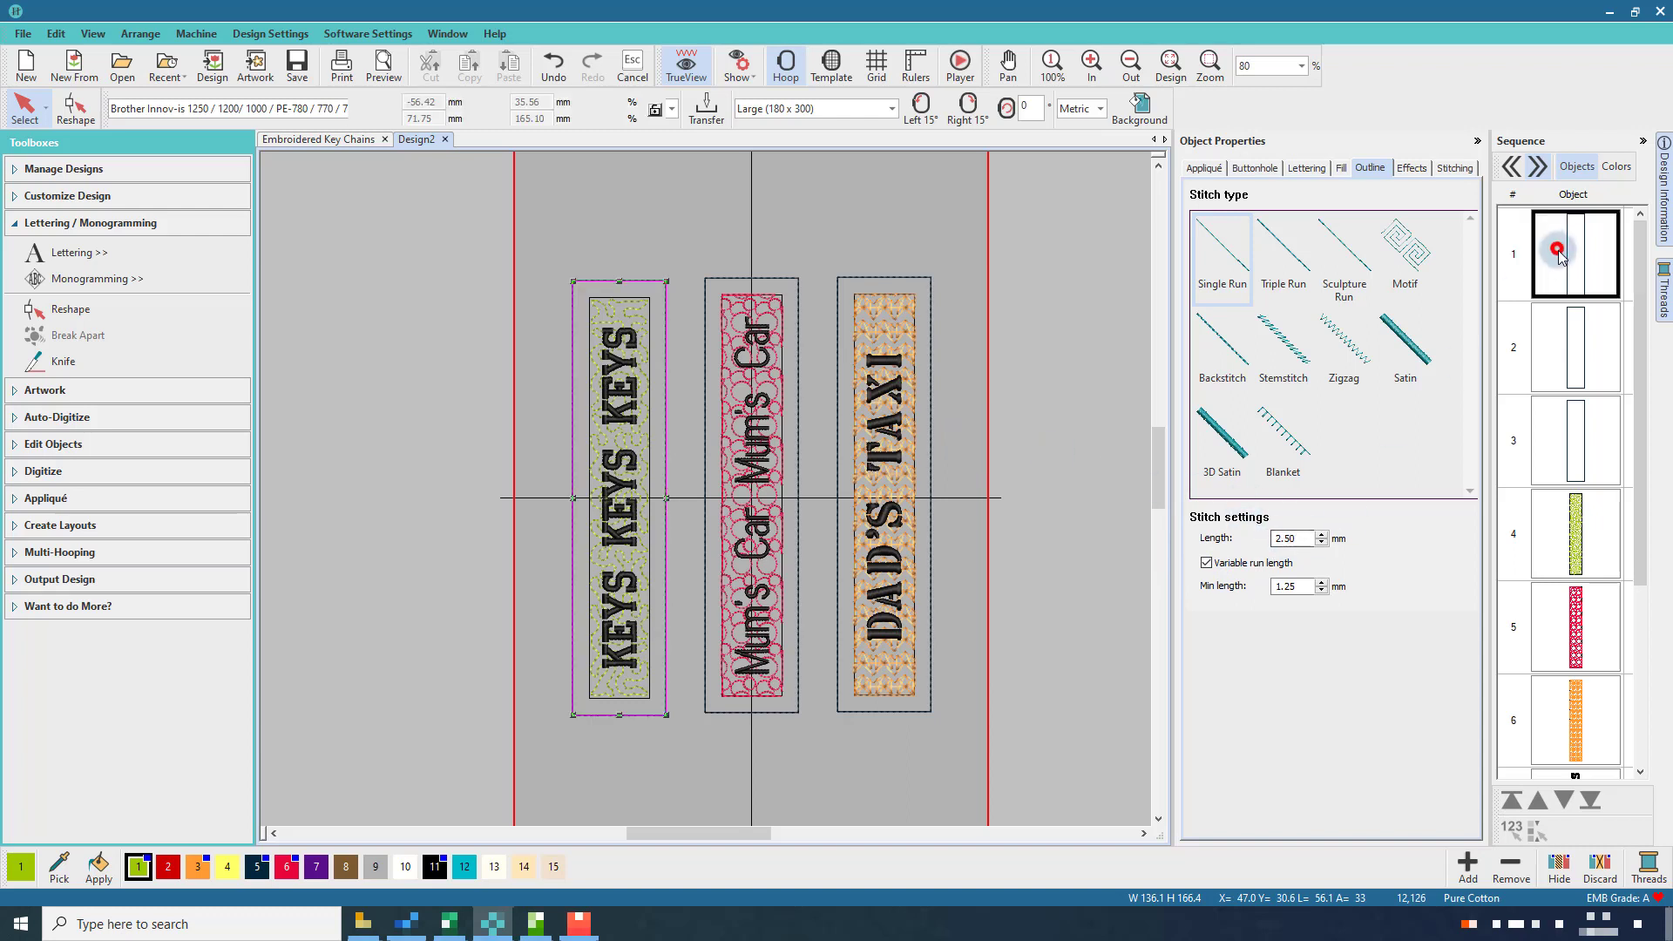
left_click(1576, 444, "shift")
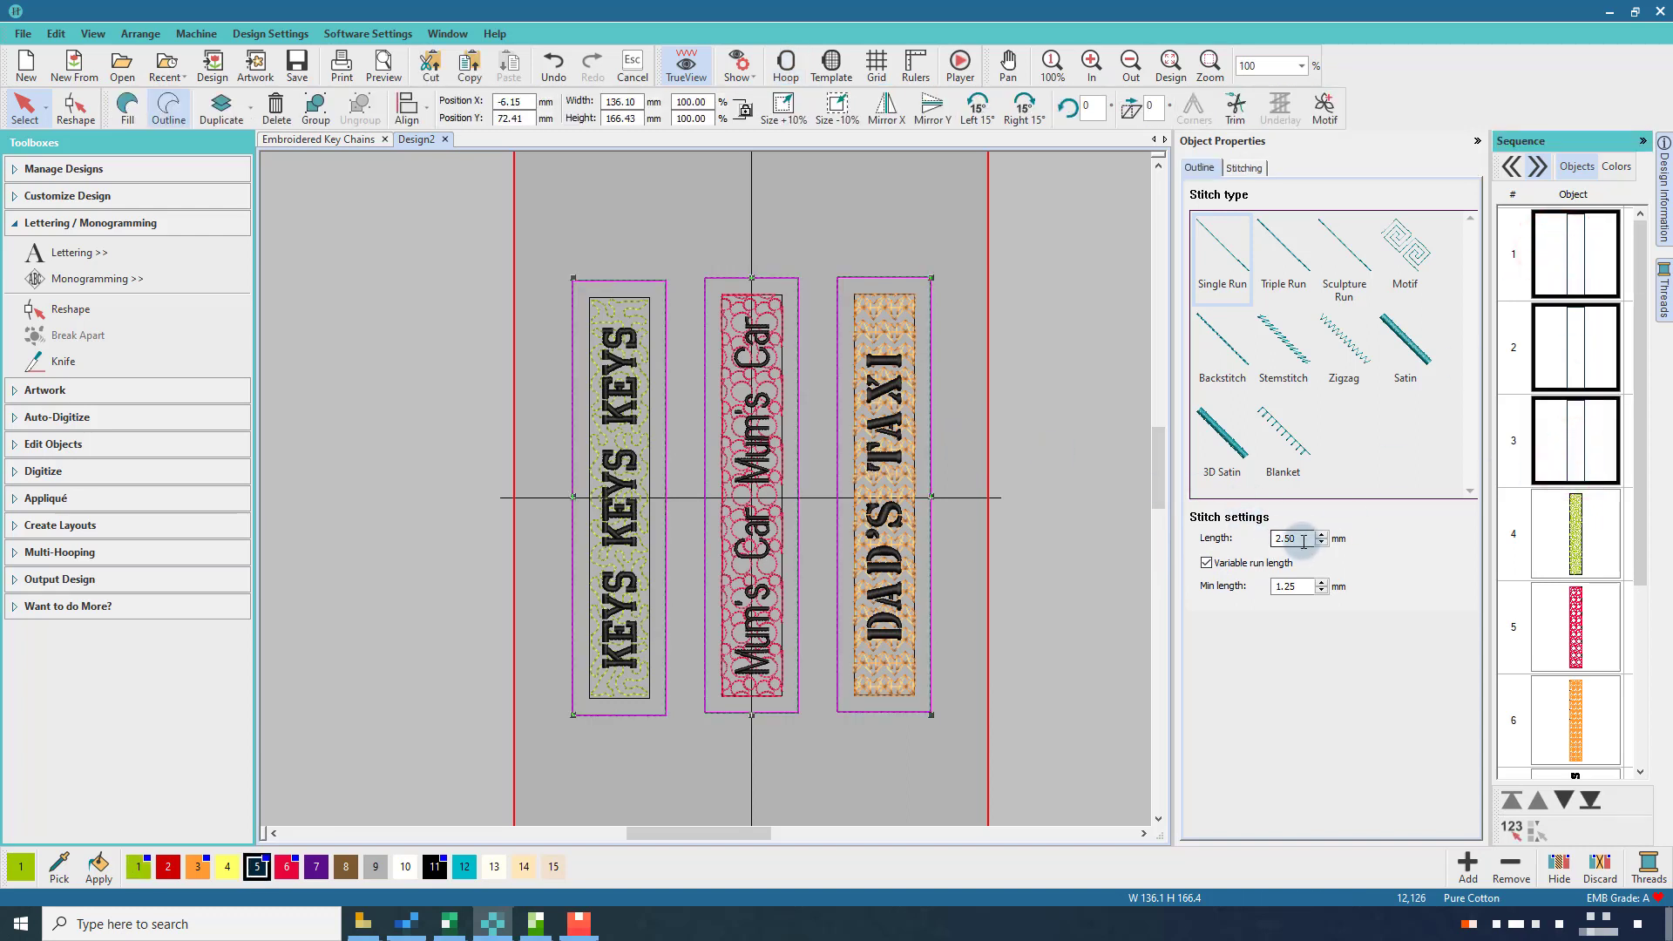
left_click_drag(1303, 540, 1217, 538)
type("5")
key("Return")
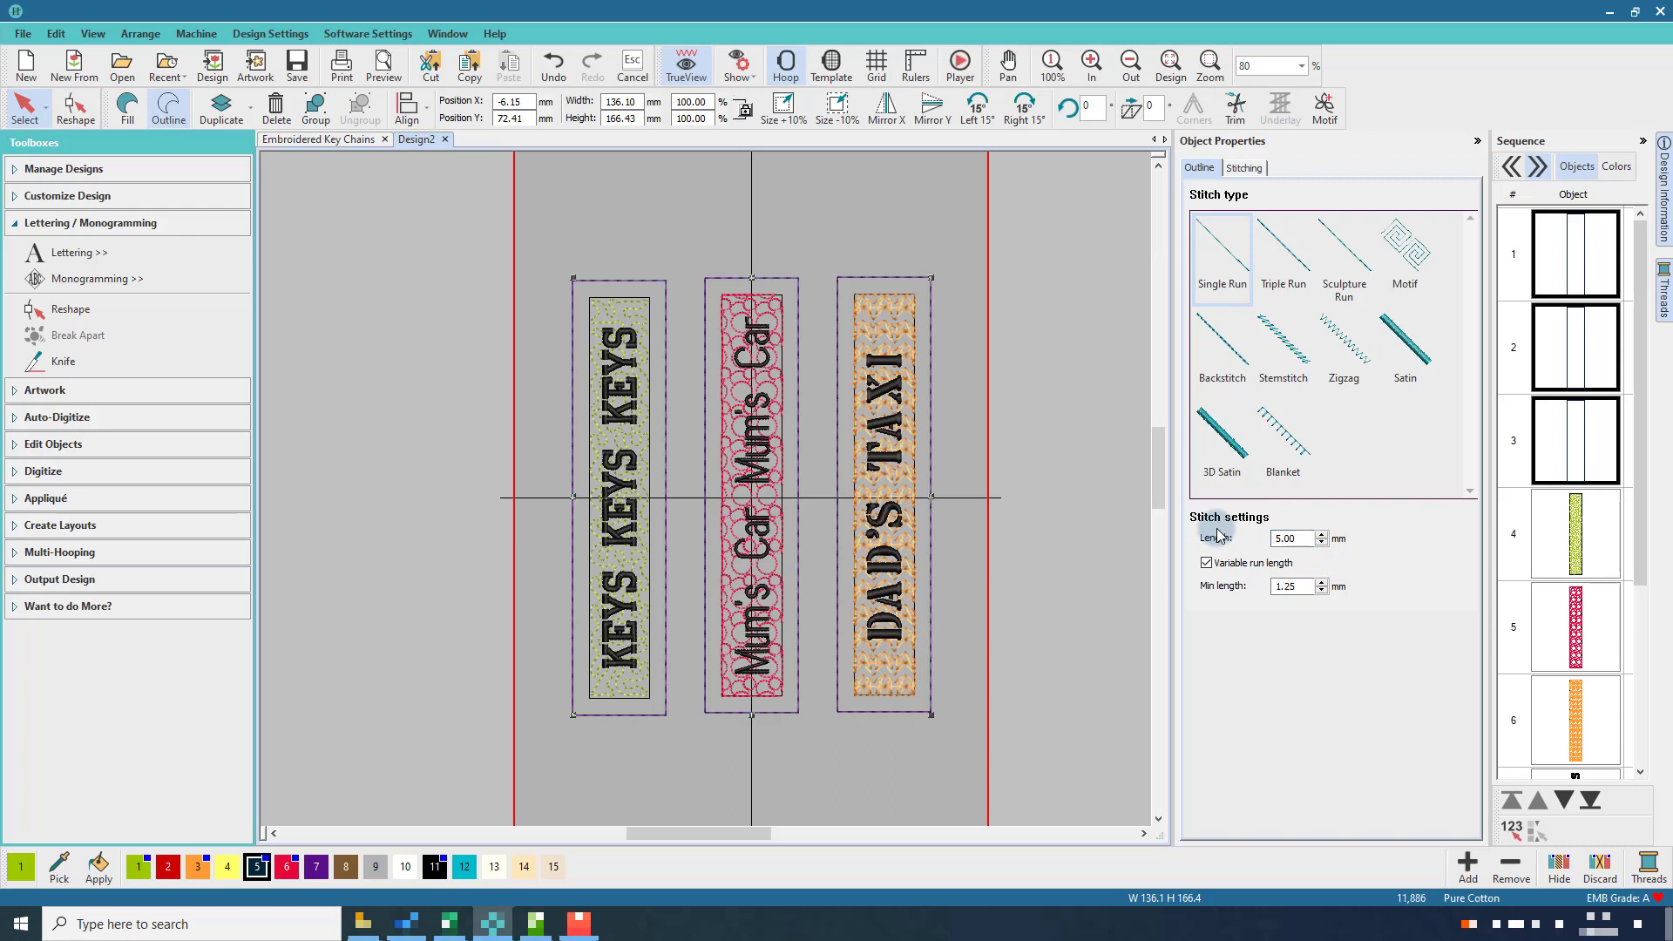
left_click(1035, 339)
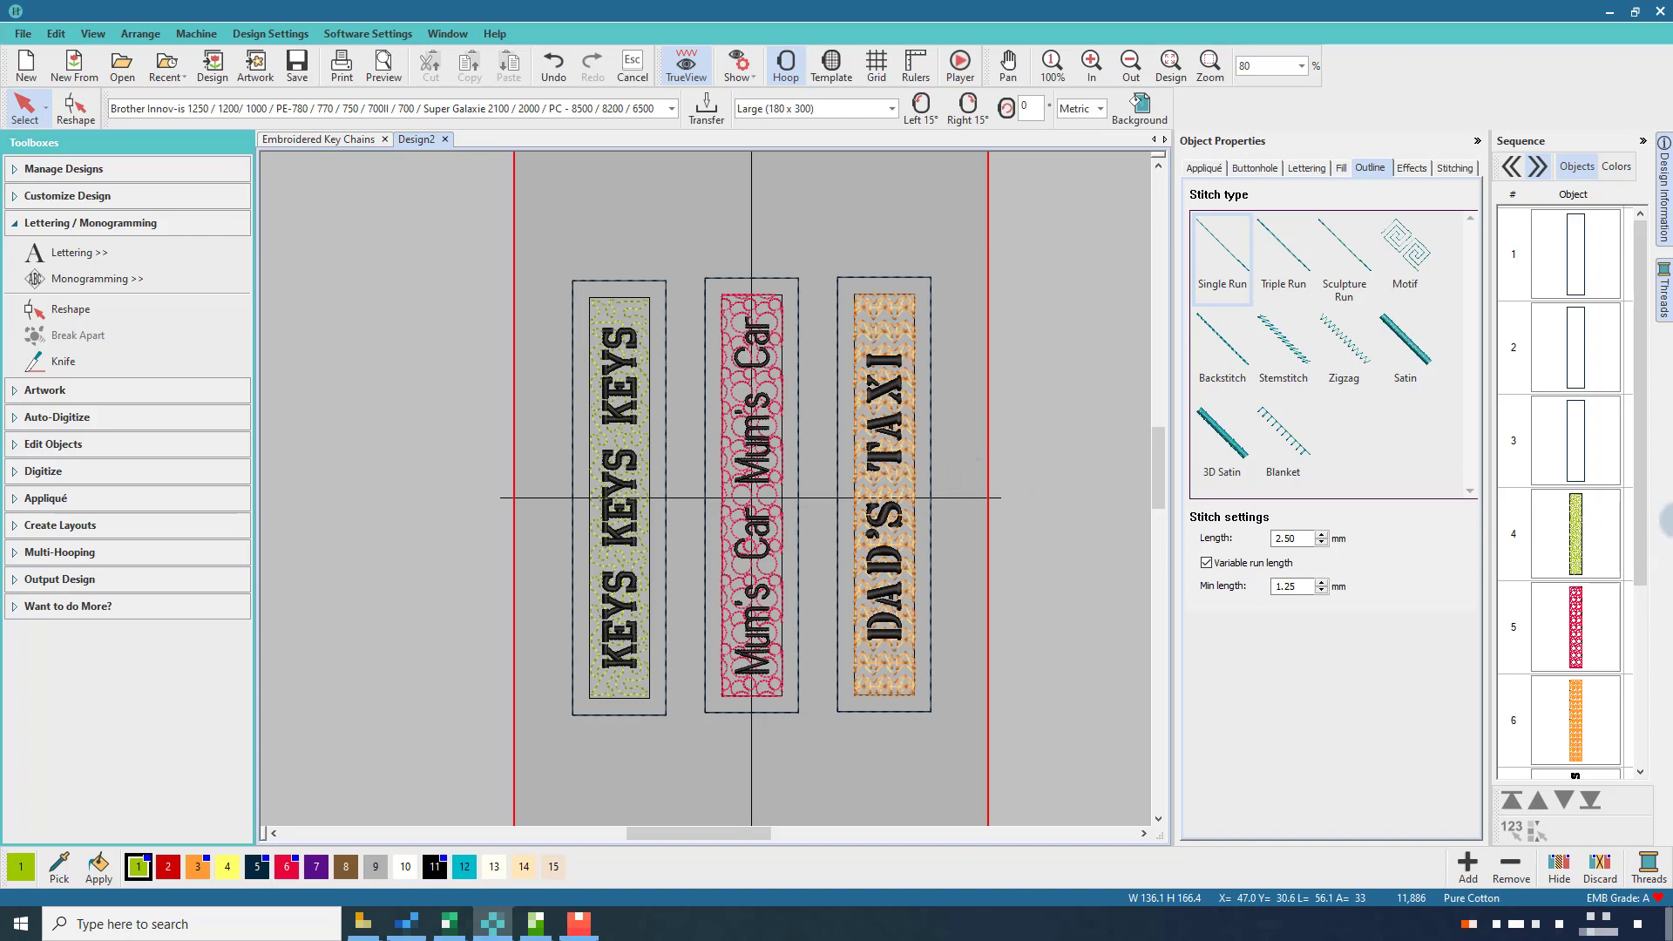
Examine the stitching sequence object by object, from the three border outlines through the three fills to the three lettering objects
scroll(1607, 564, "down", 1)
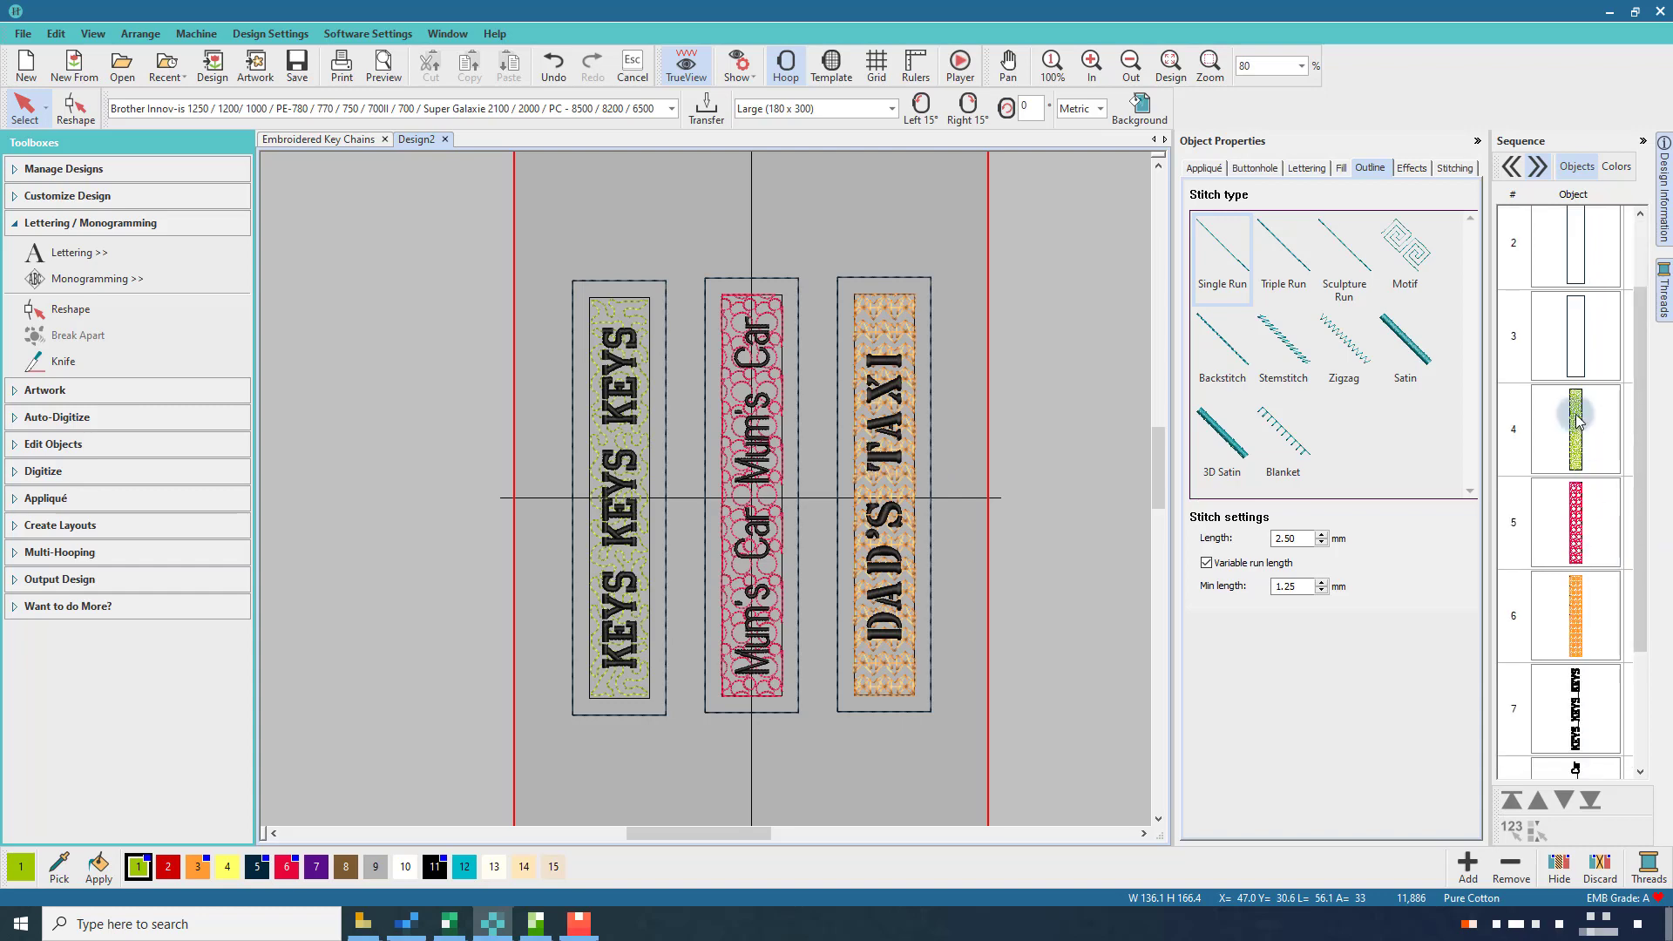
left_click(1579, 421)
left_click(1594, 519)
left_click(1597, 622)
scroll(1588, 471, "up", 1)
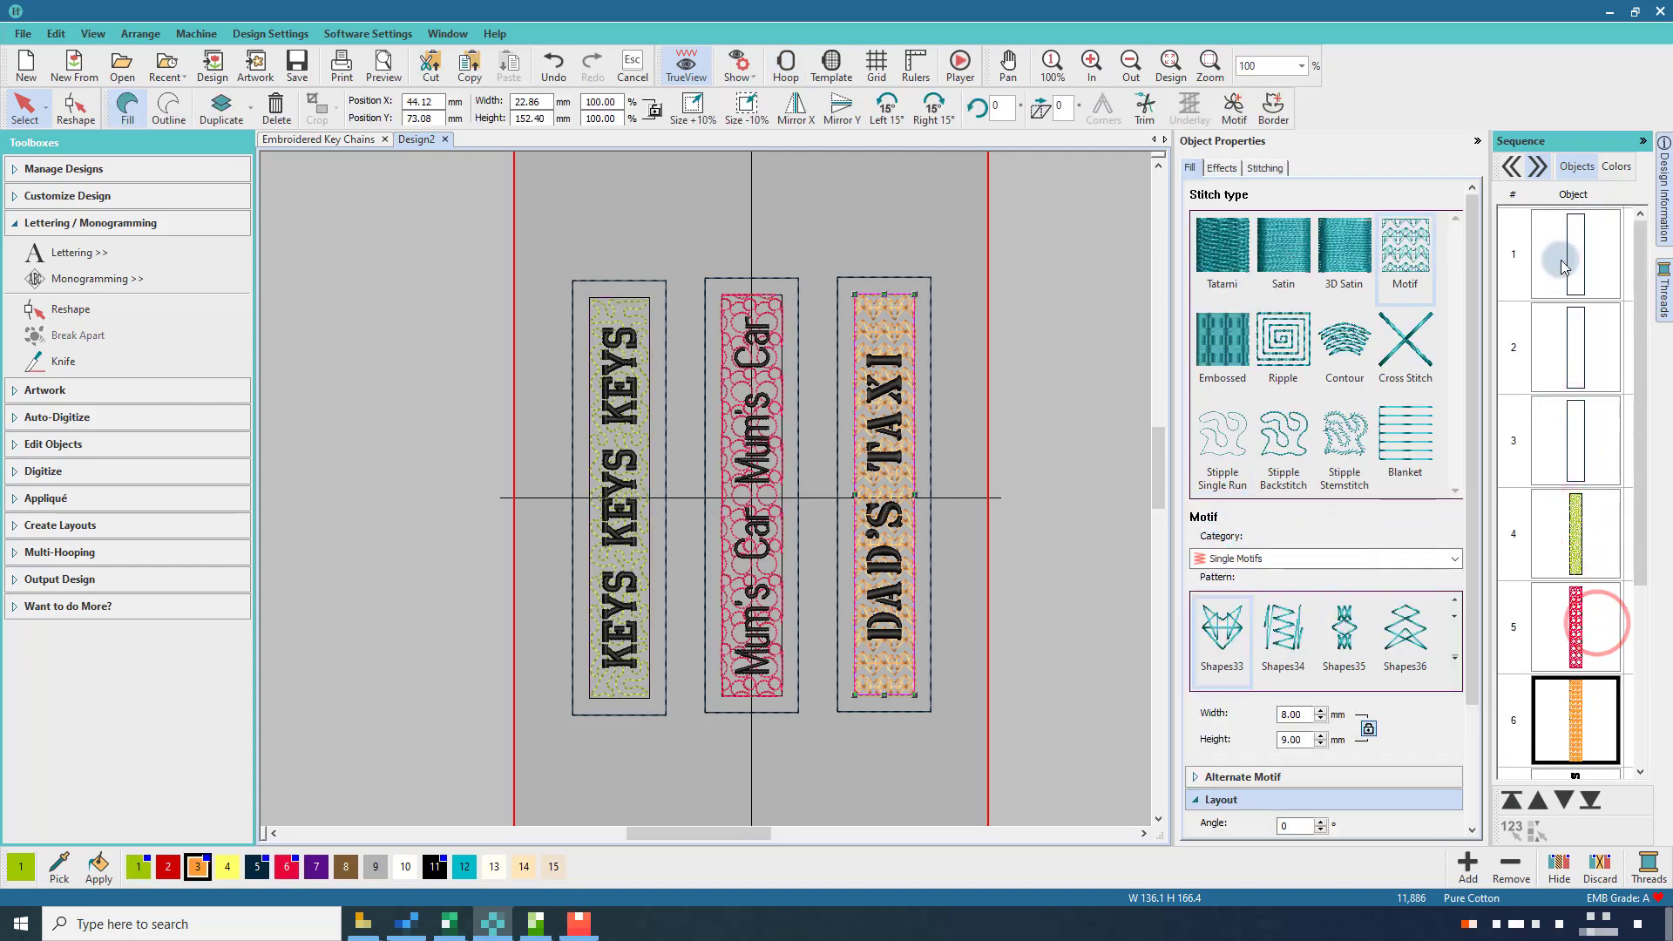
left_click(1567, 254)
left_click(1569, 369)
left_click(1575, 440)
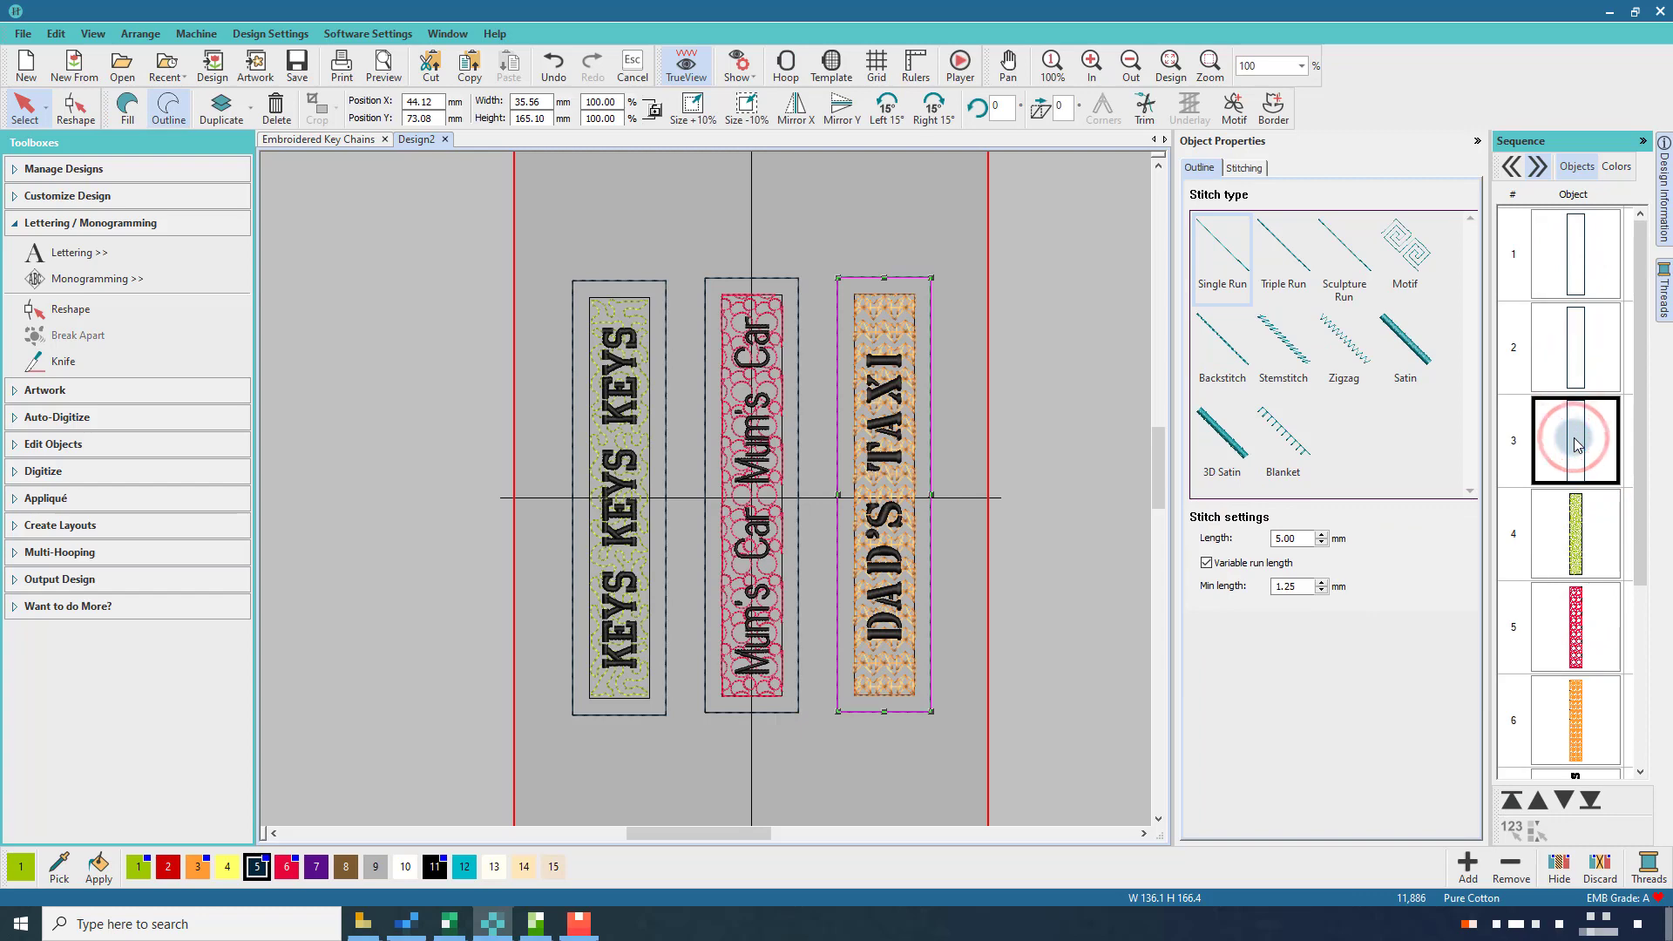
left_click(1579, 517)
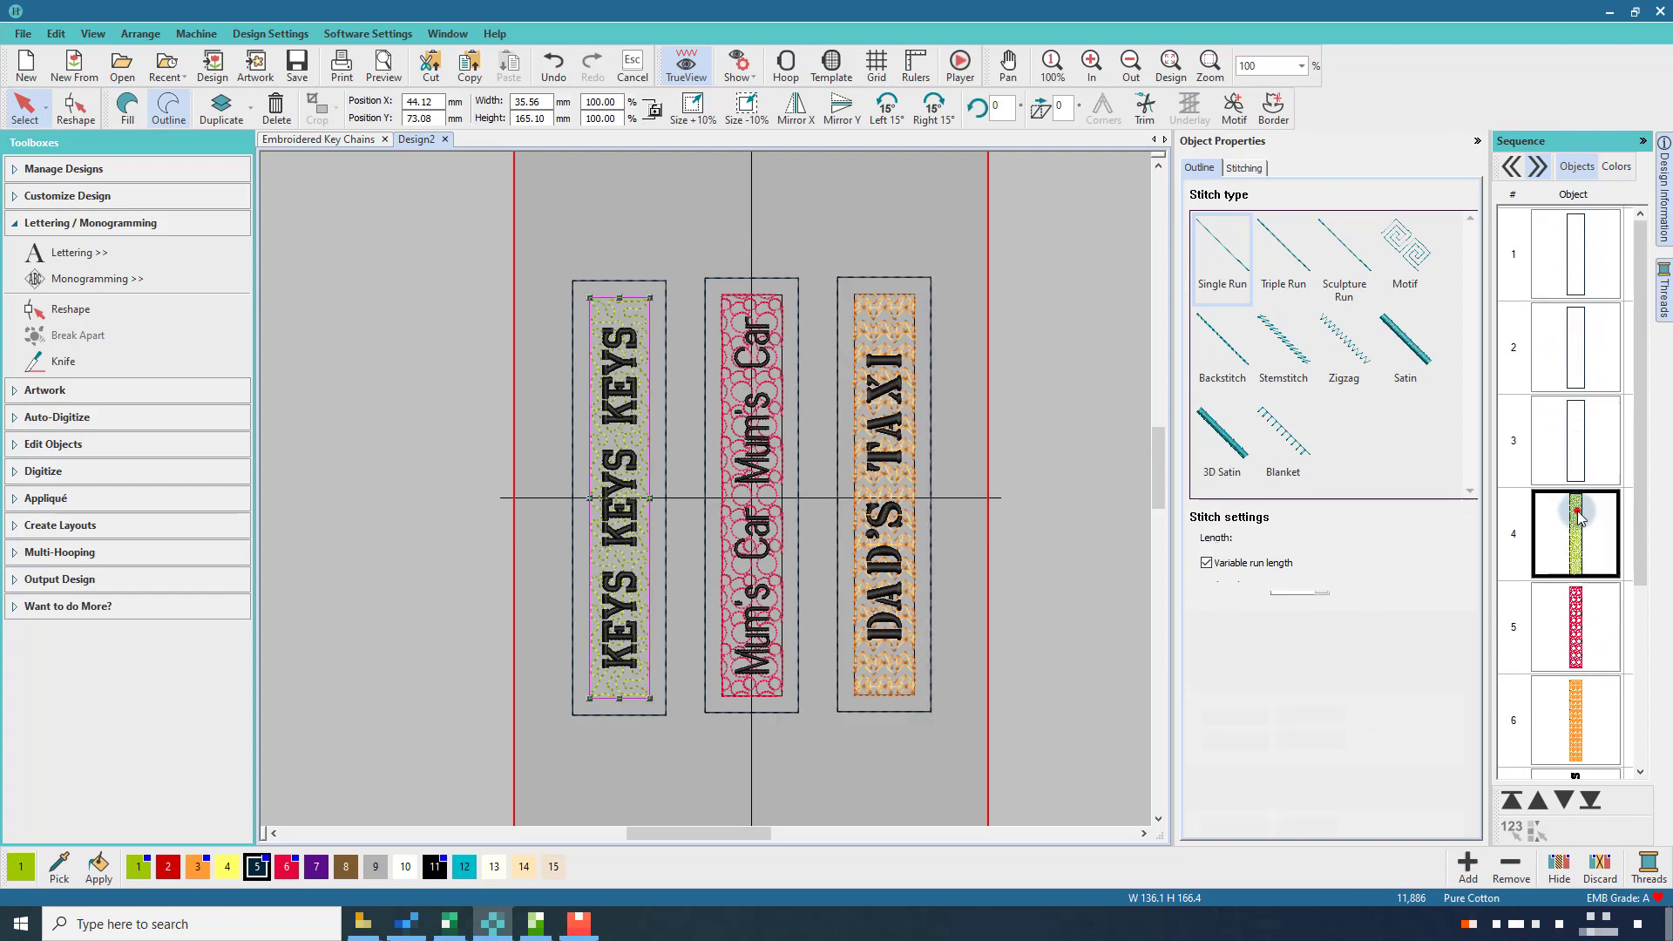
left_click(1576, 601)
left_click(1586, 702)
scroll(1587, 702, "down", 3)
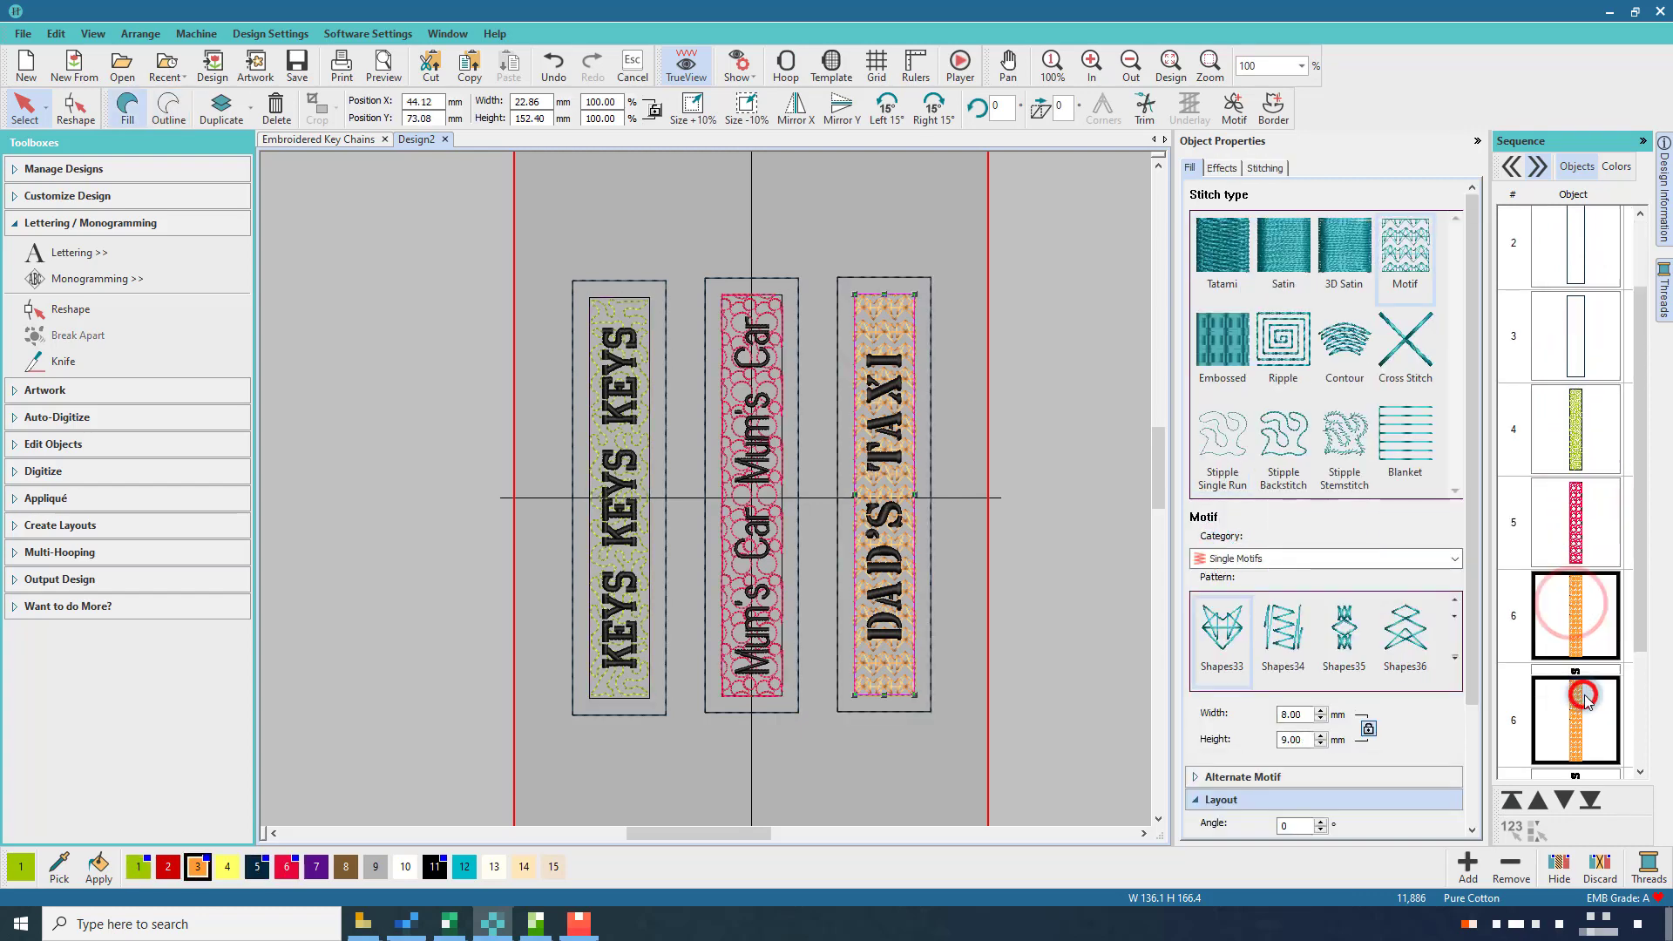
left_click(1582, 551)
left_click(1588, 647)
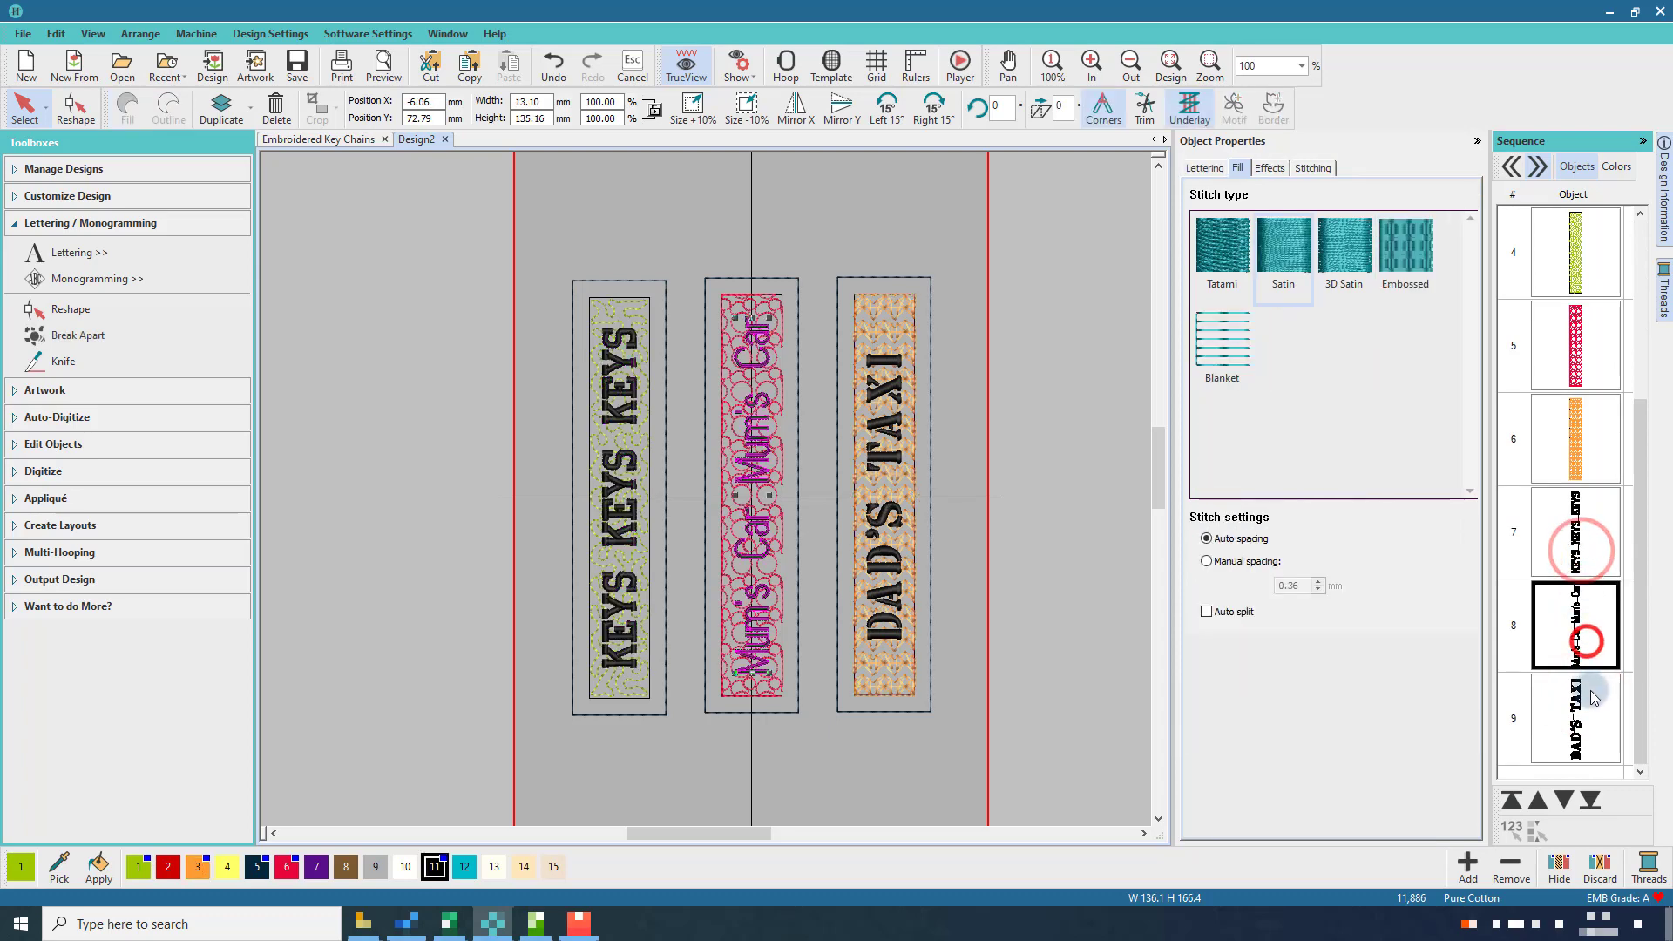
left_click(1581, 702)
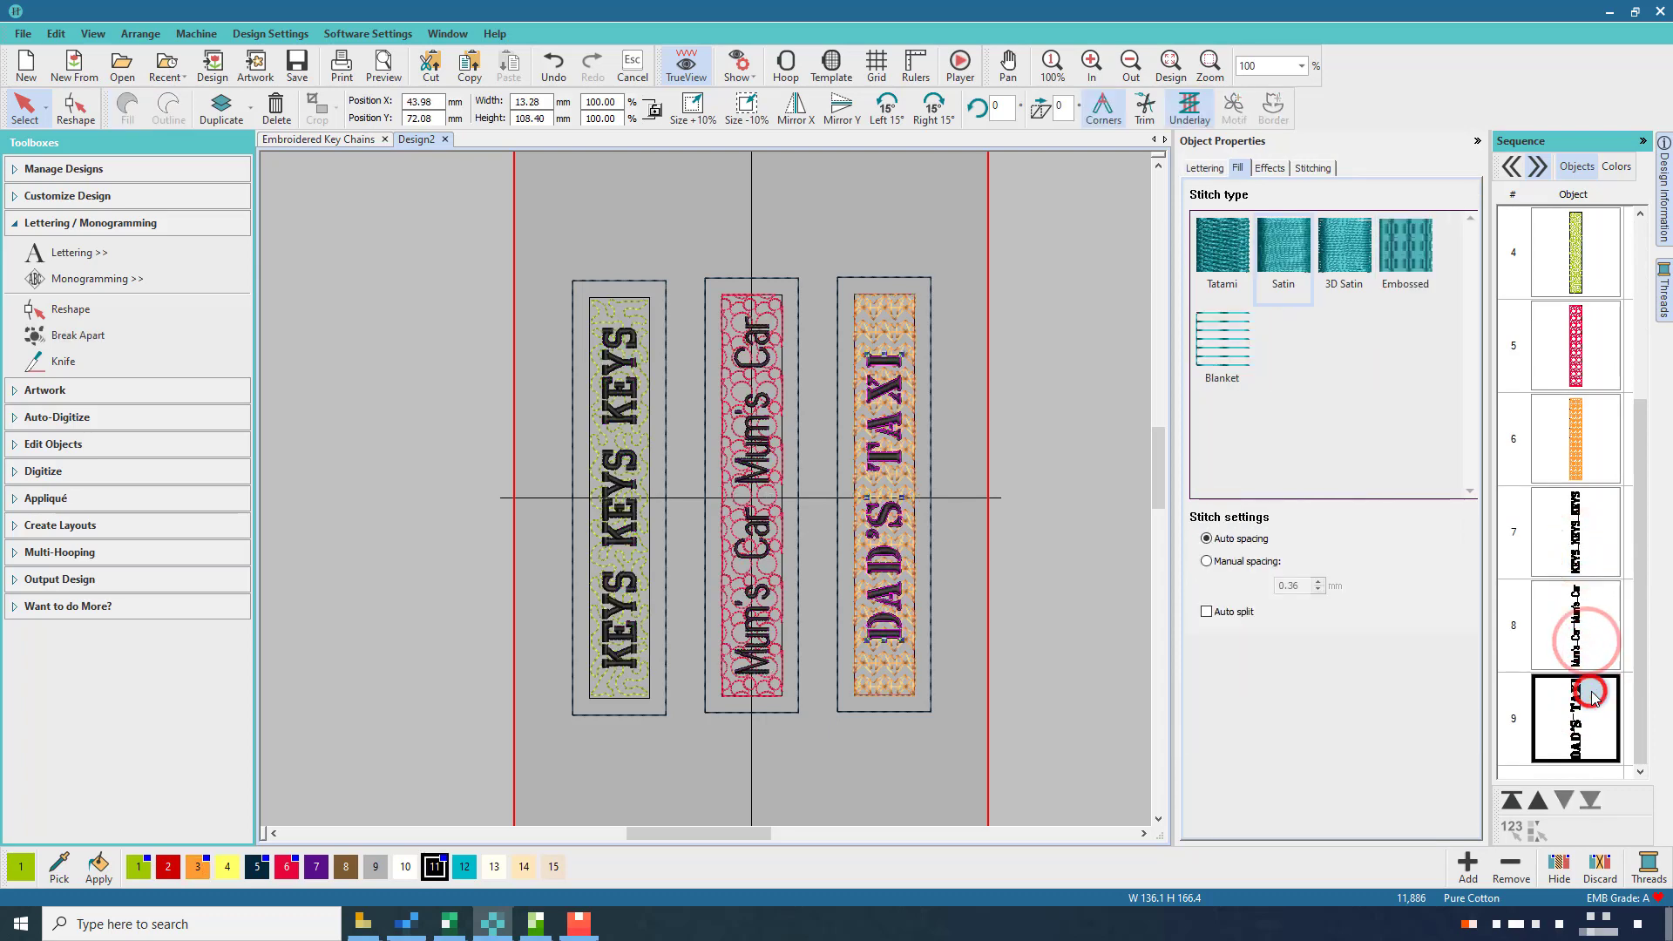
Discard all unused thread colours from the design palette with no object selected
left_click(1049, 358)
left_click(1602, 871)
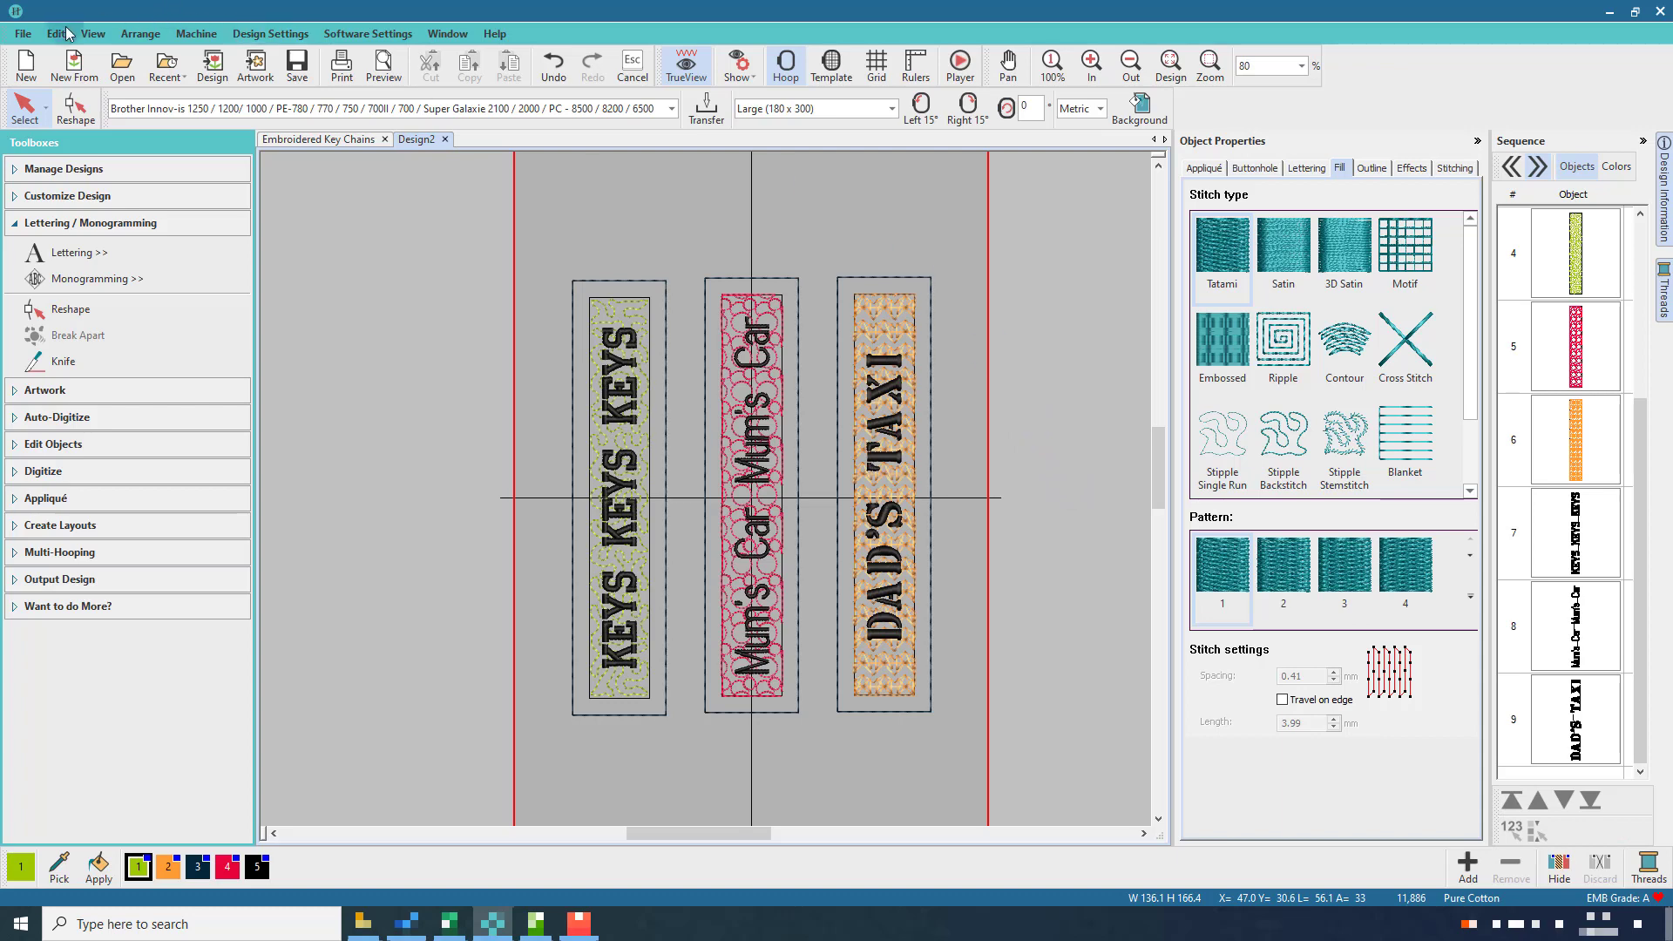
Open the file commands for saving or exporting the key chain design
left_click(26, 34)
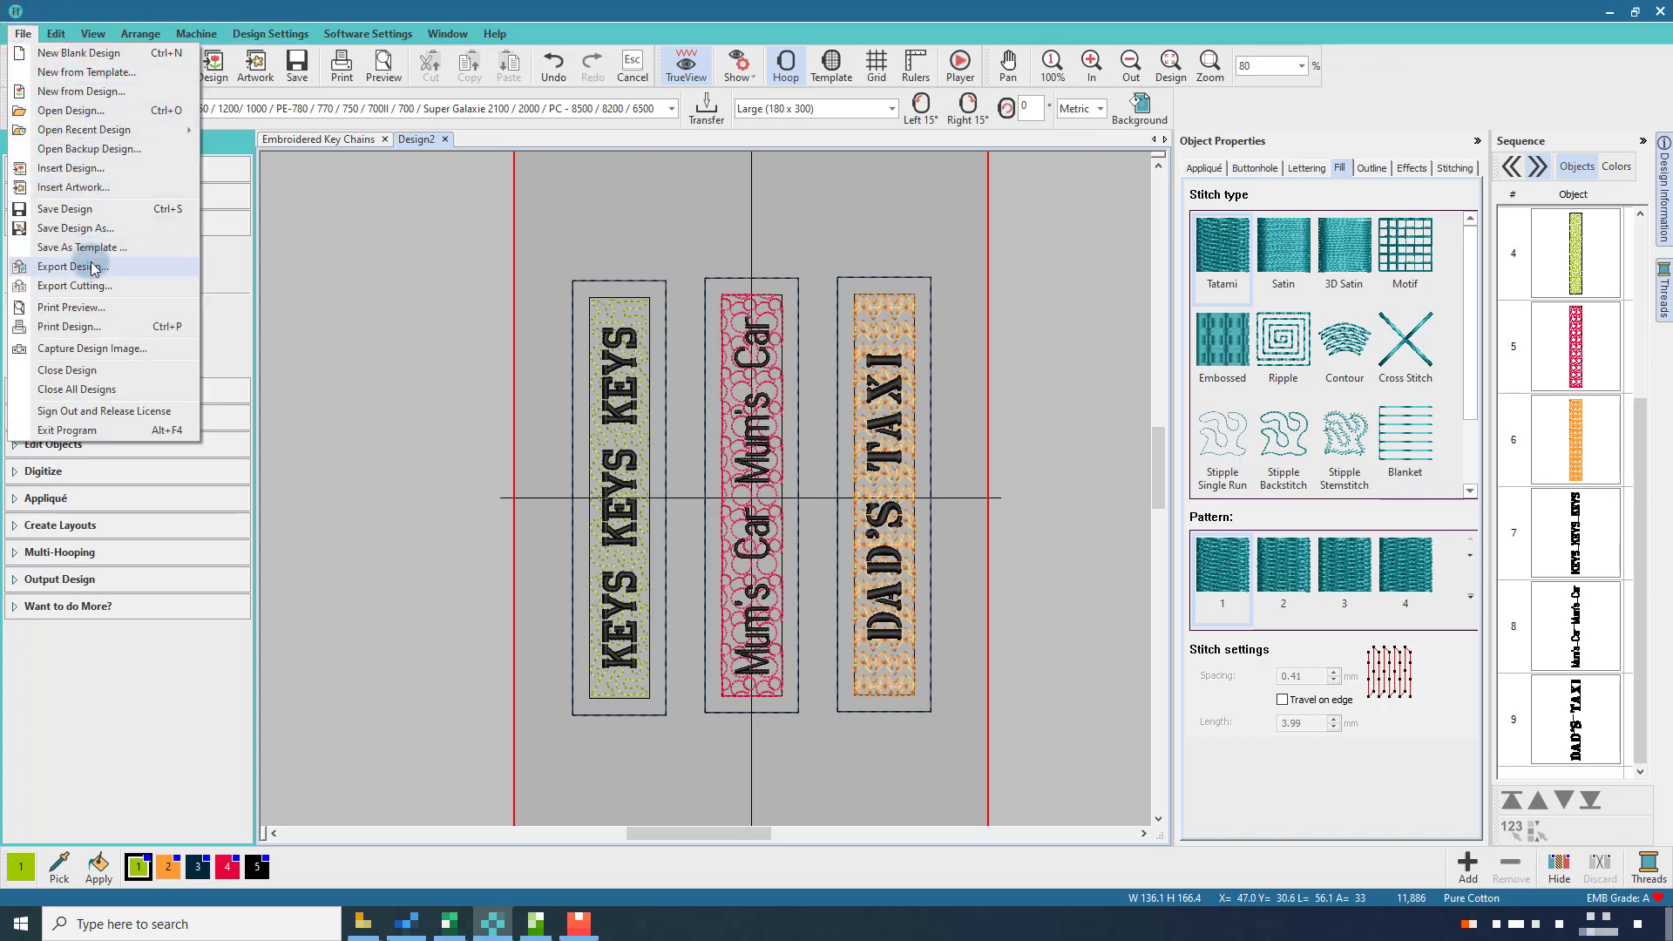